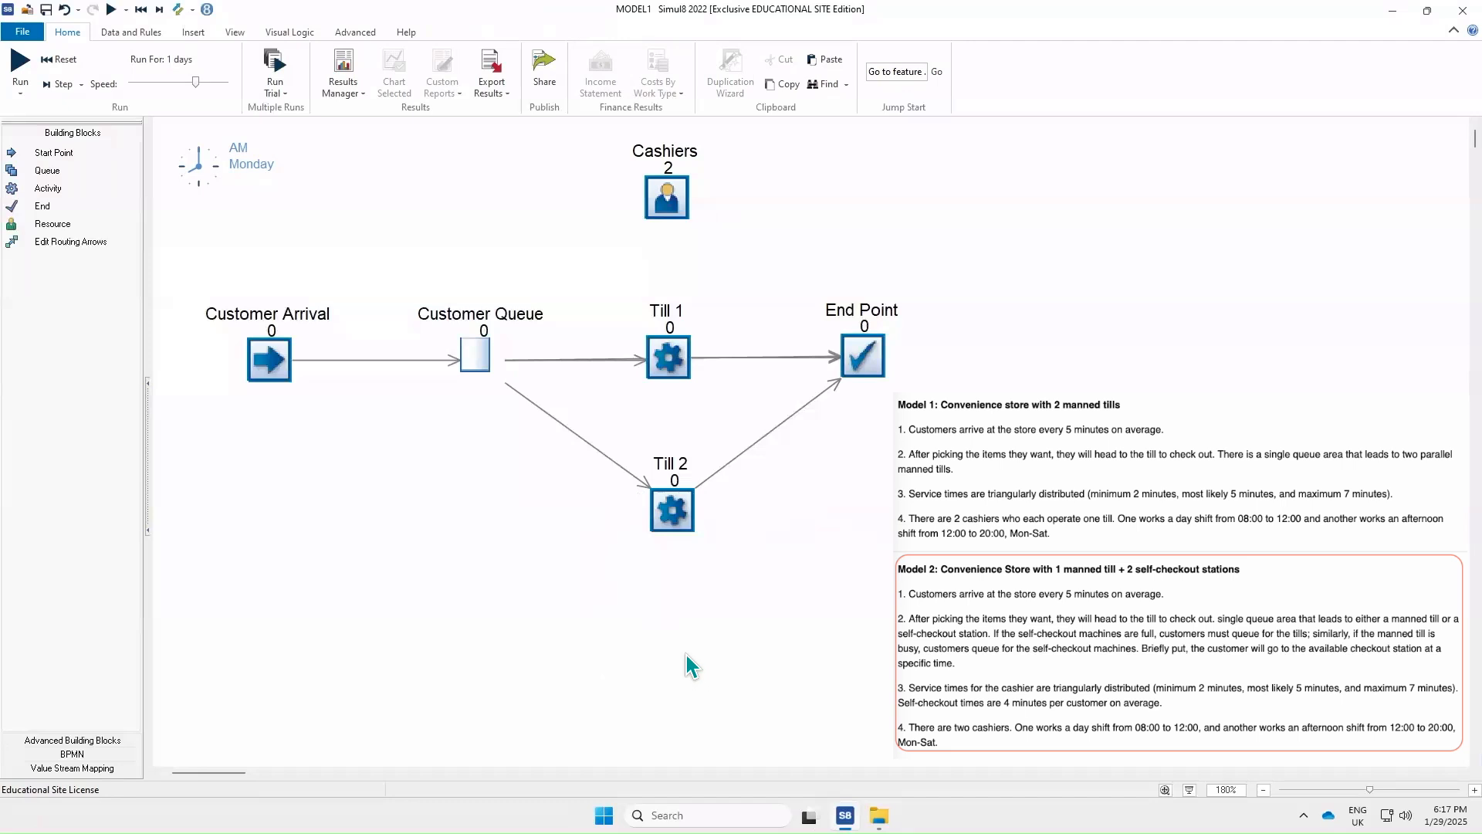
Save the model under the new file name model2
click(27, 33)
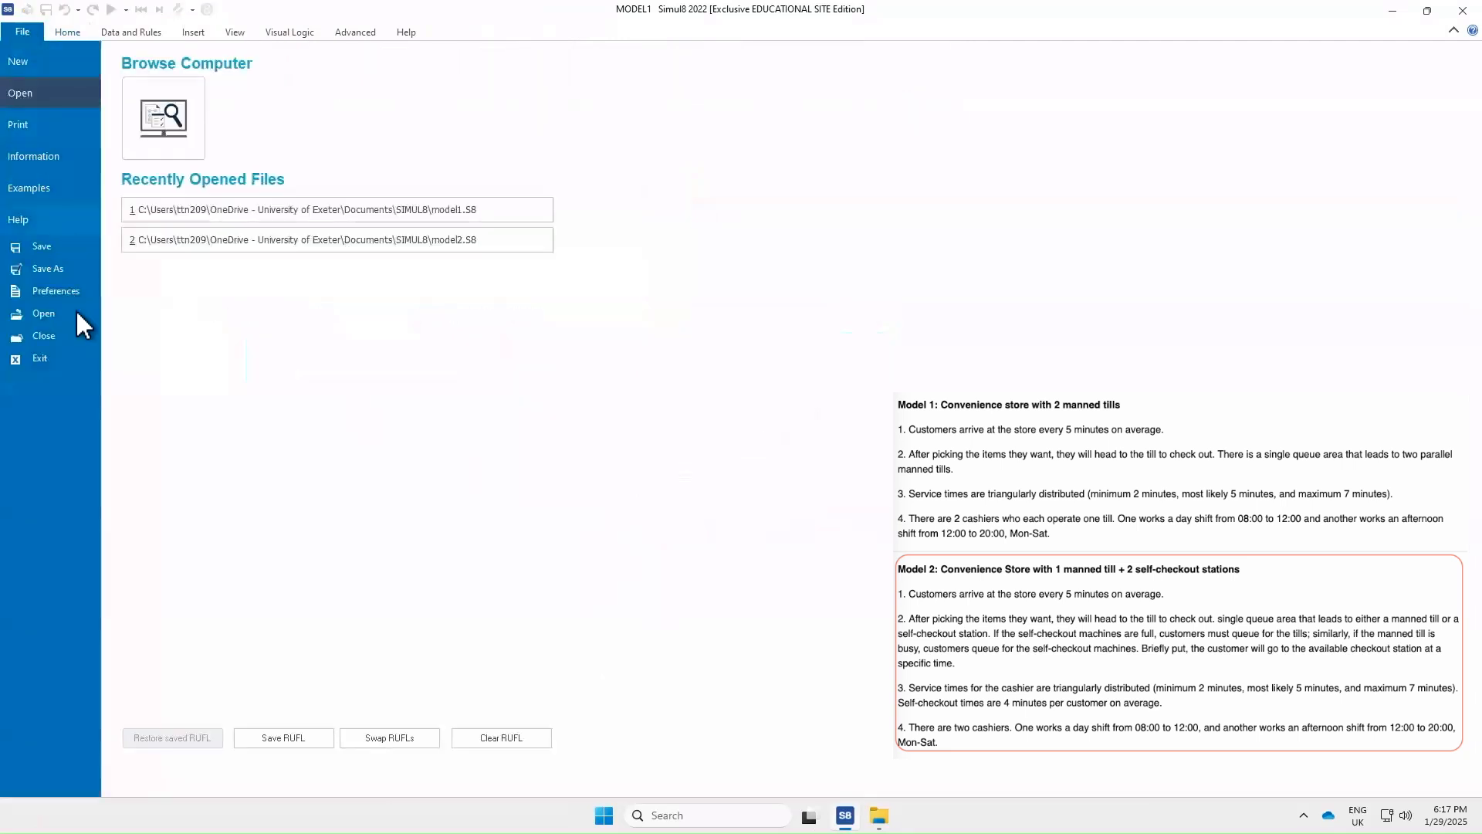
click(48, 268)
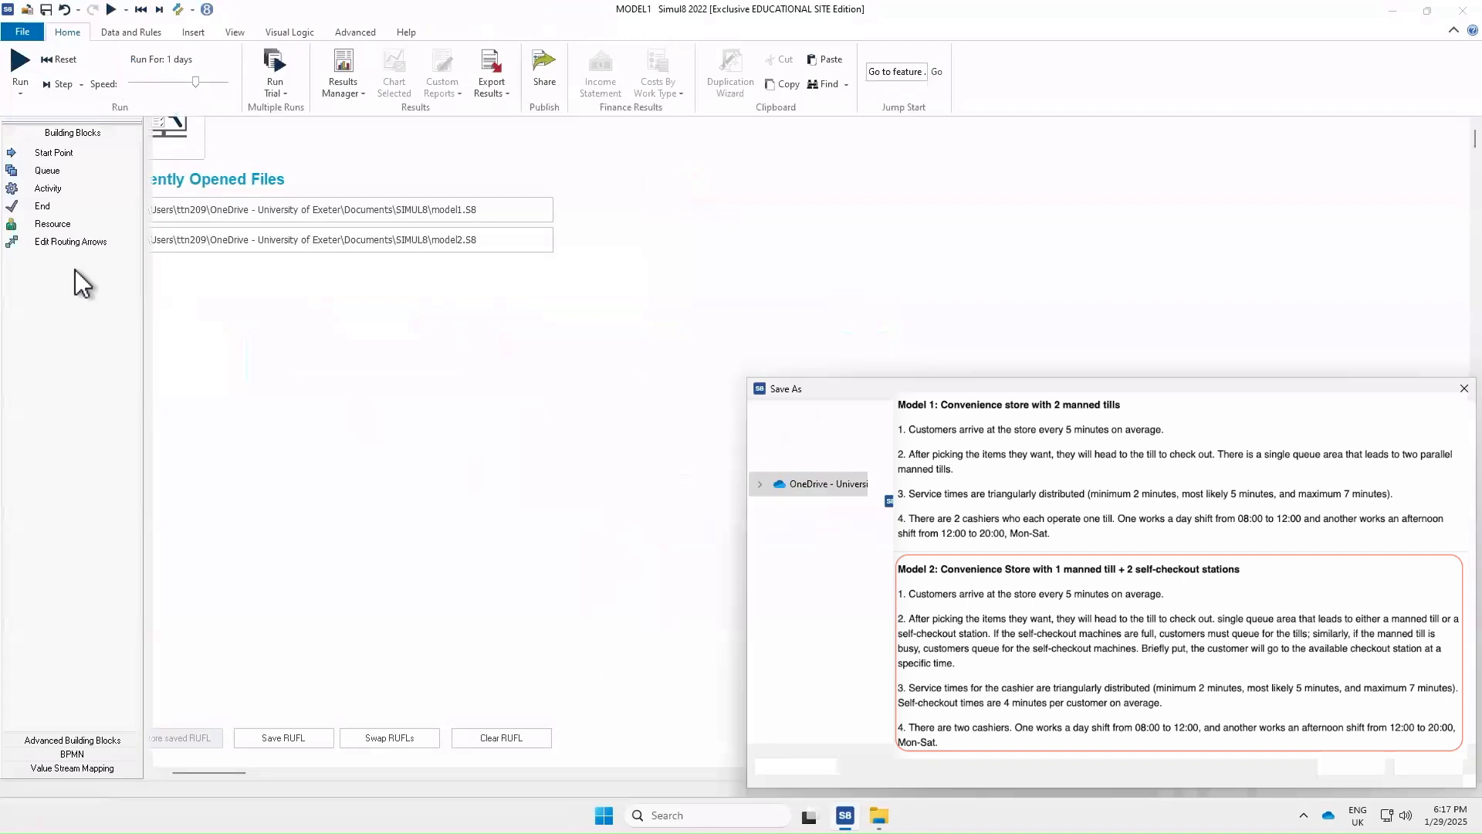
text(model2)
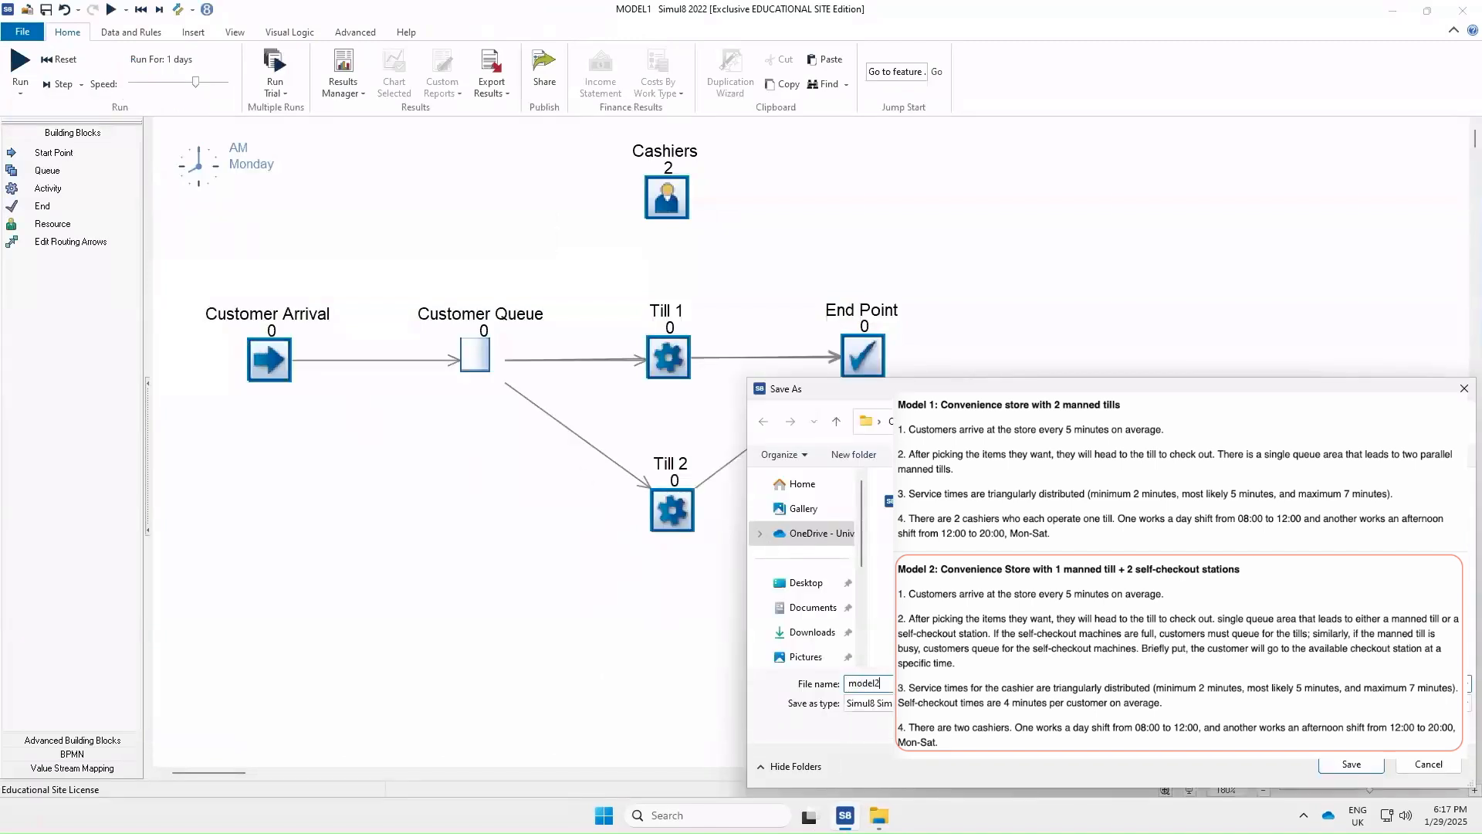
click(1347, 765)
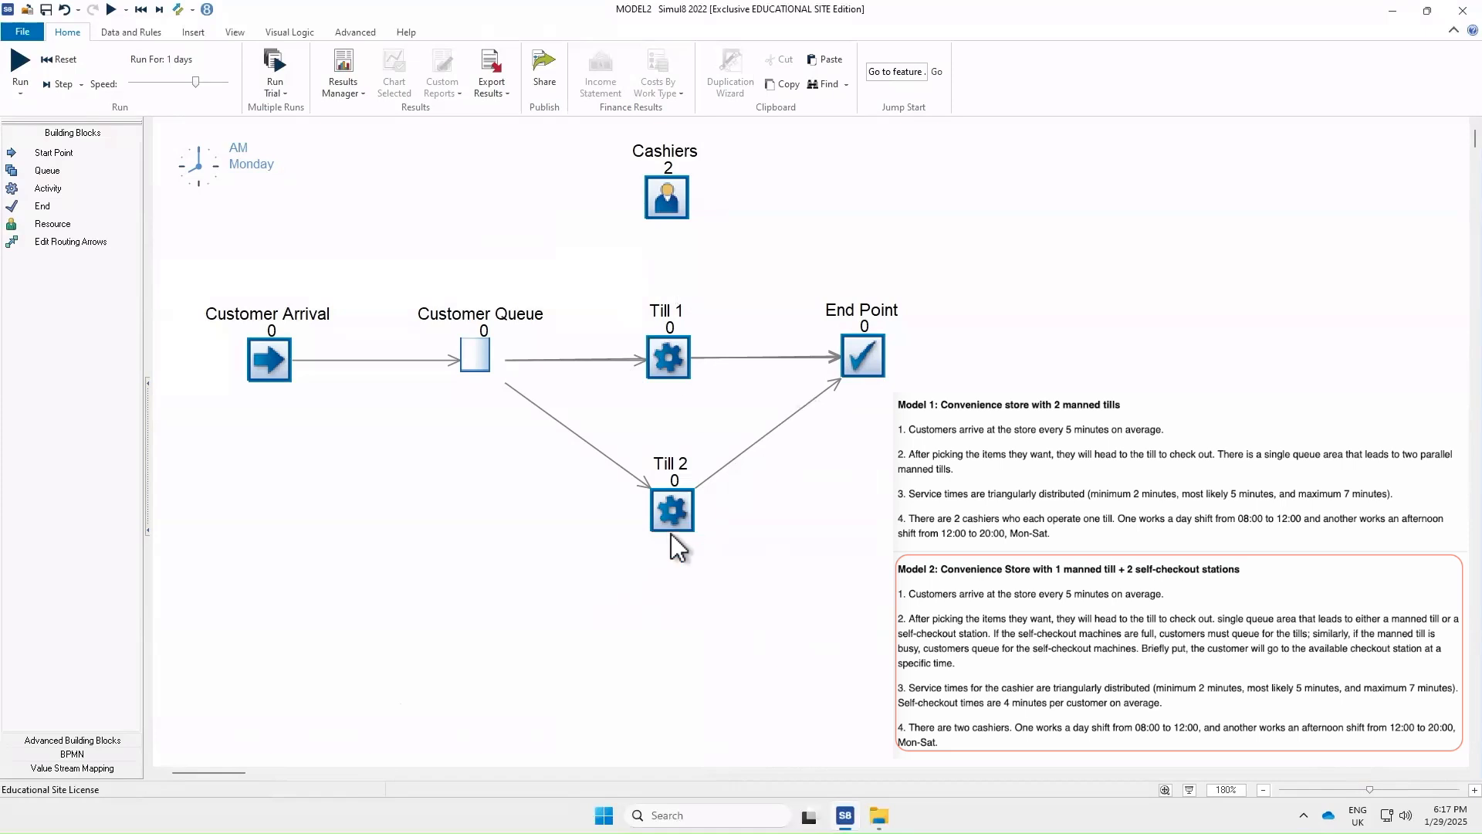
Remove the Cashiers resource requirement from the Till 2 activity
click(671, 511)
double_click(670, 510)
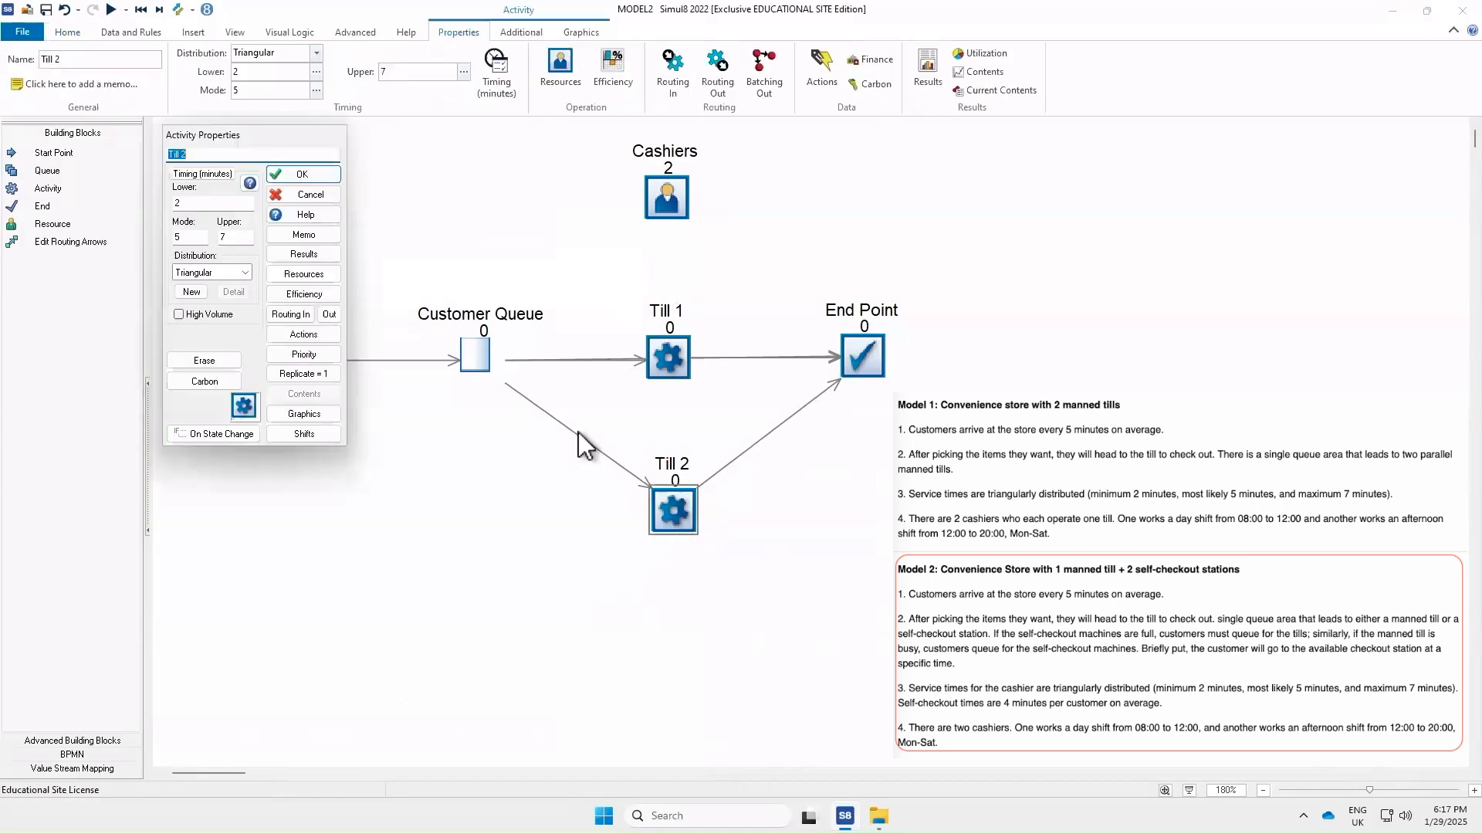
click(298, 275)
click(210, 193)
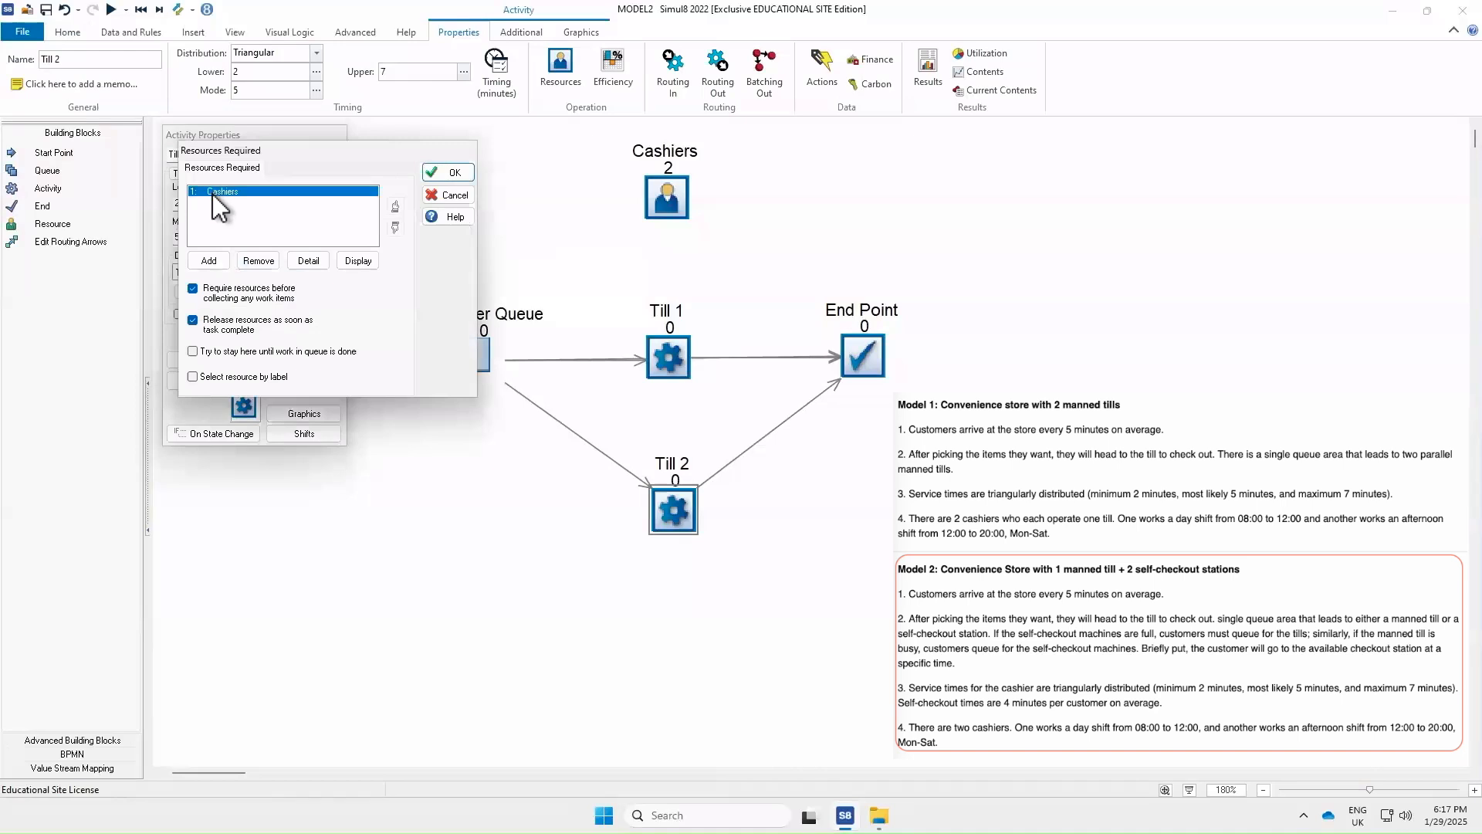
click(249, 261)
click(456, 171)
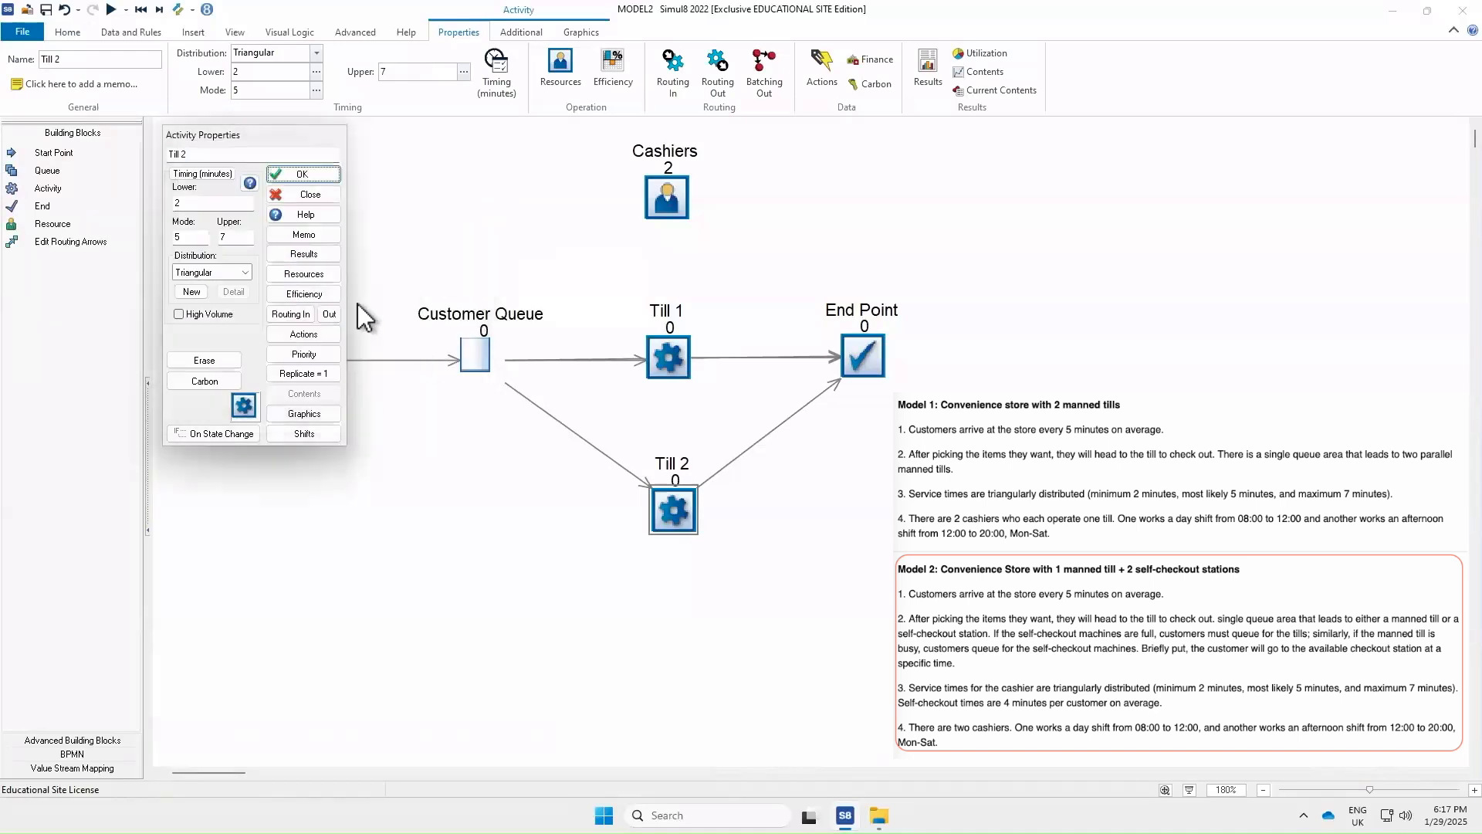
click(288, 174)
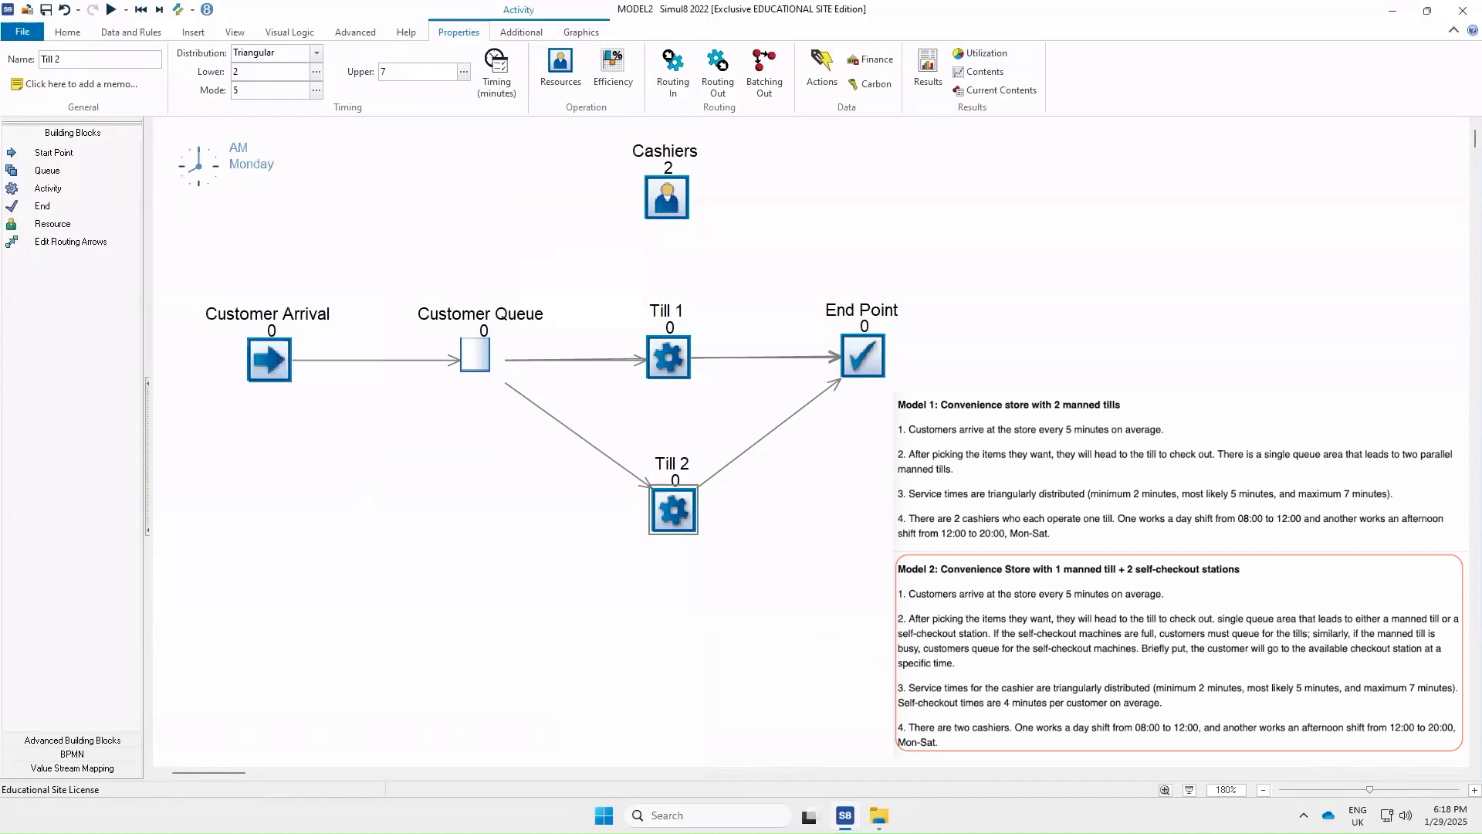
click(587, 661)
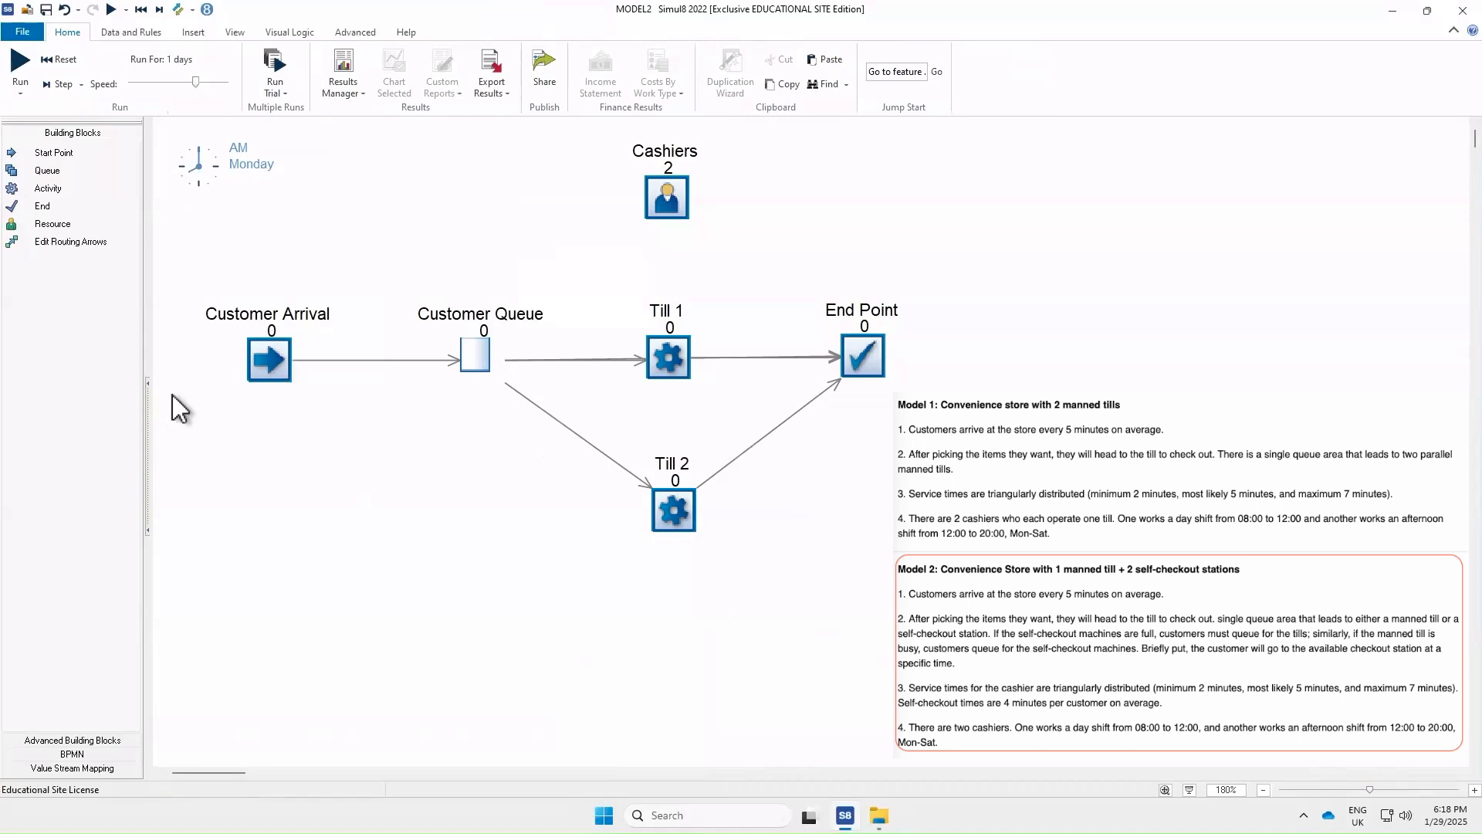
Open the Customer Arrival start point's properties to check its inter-arrival settings
mouse_move(268, 370)
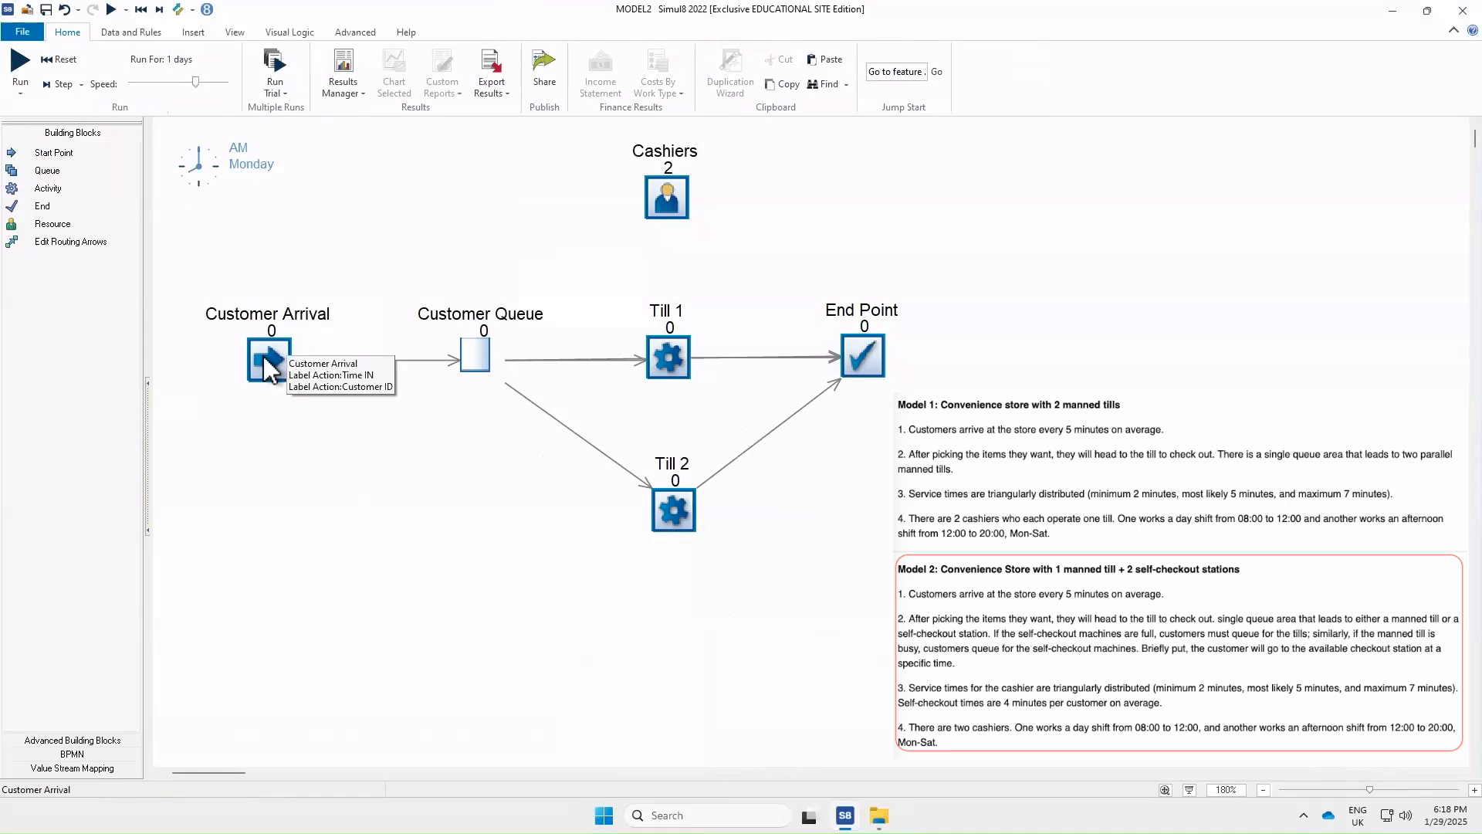
double_click(268, 370)
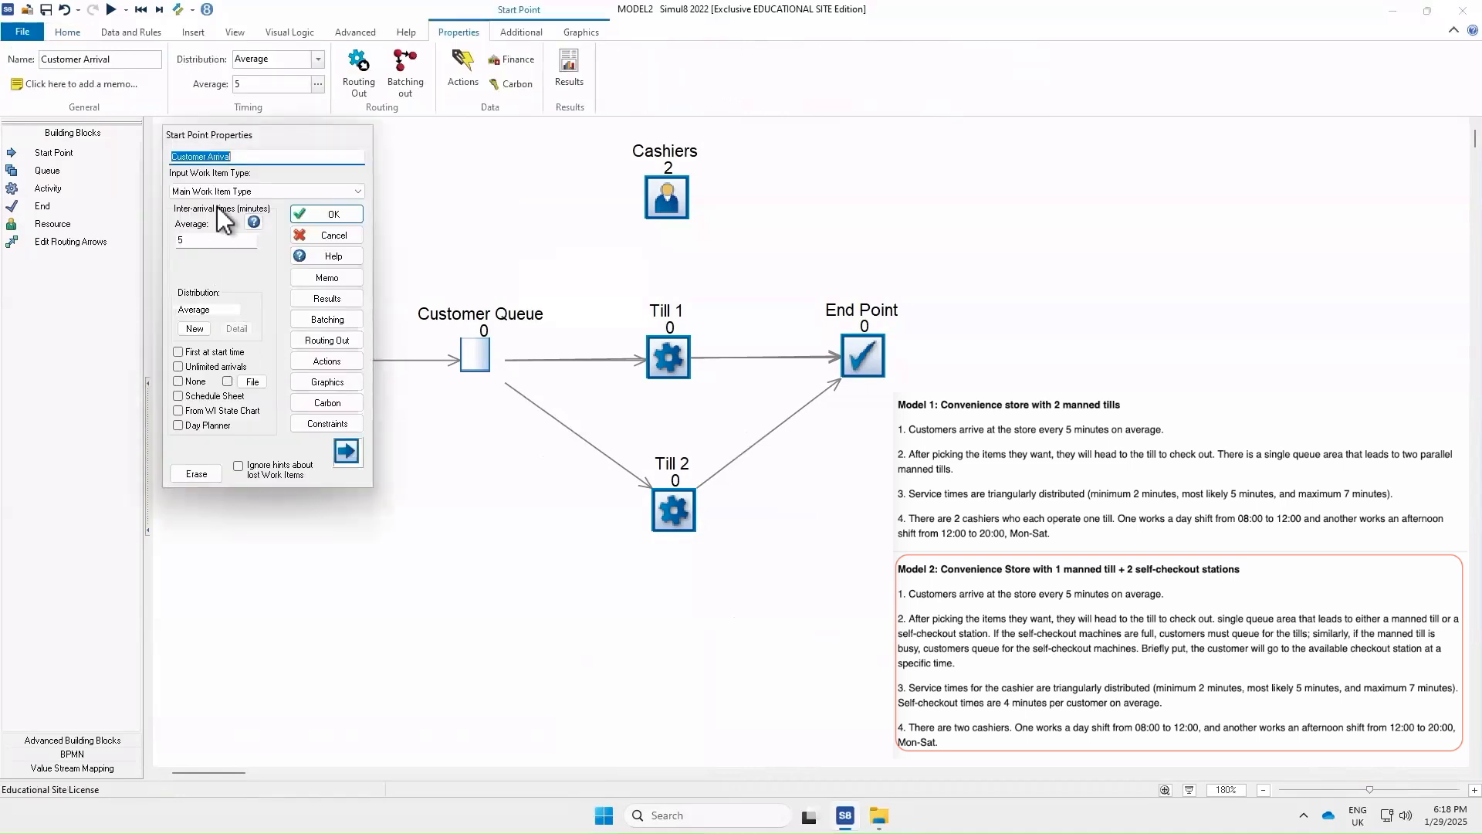
click(342, 214)
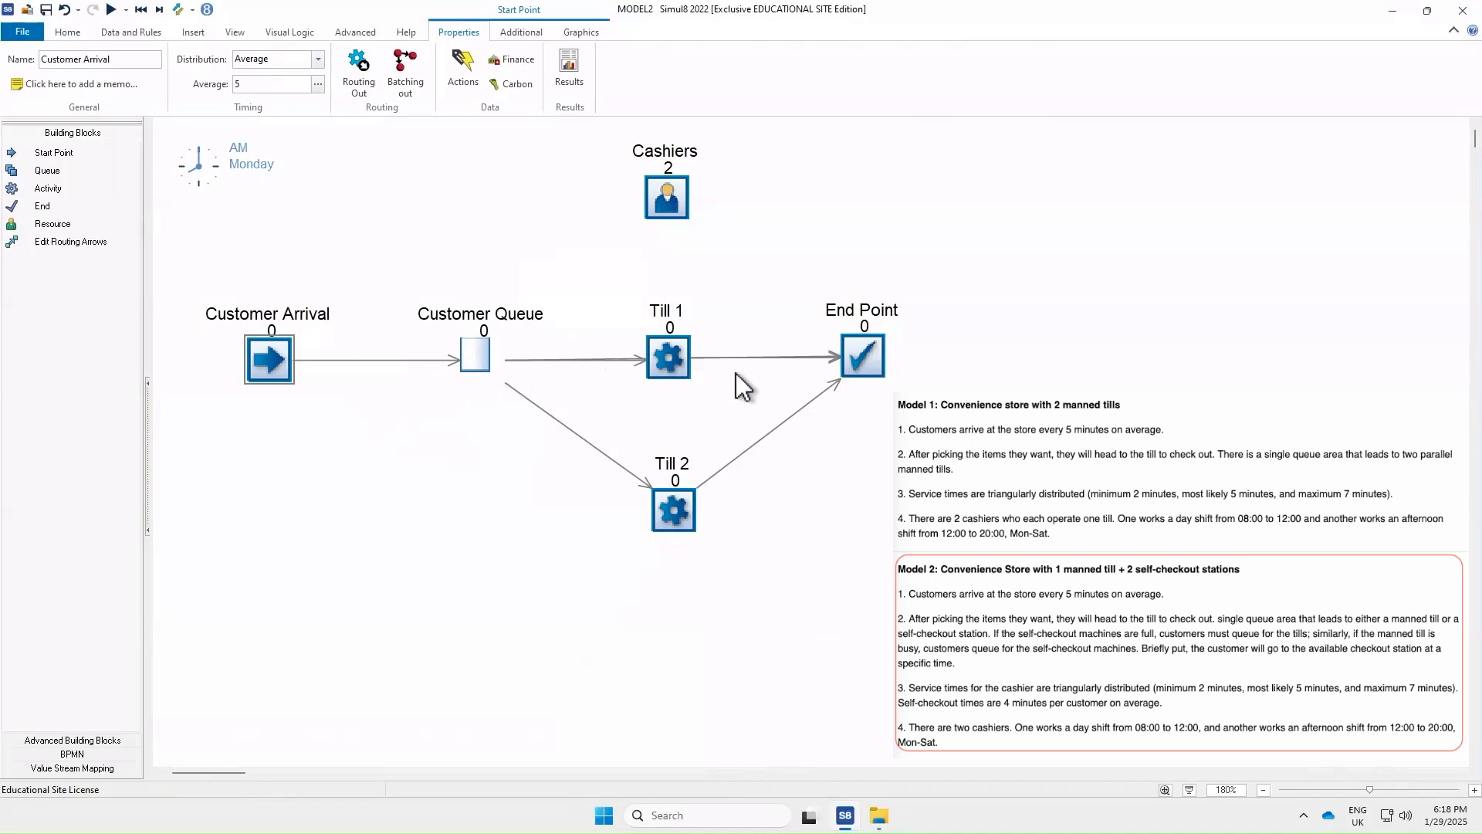
Rename the Till 1 activity to Till
click(677, 505)
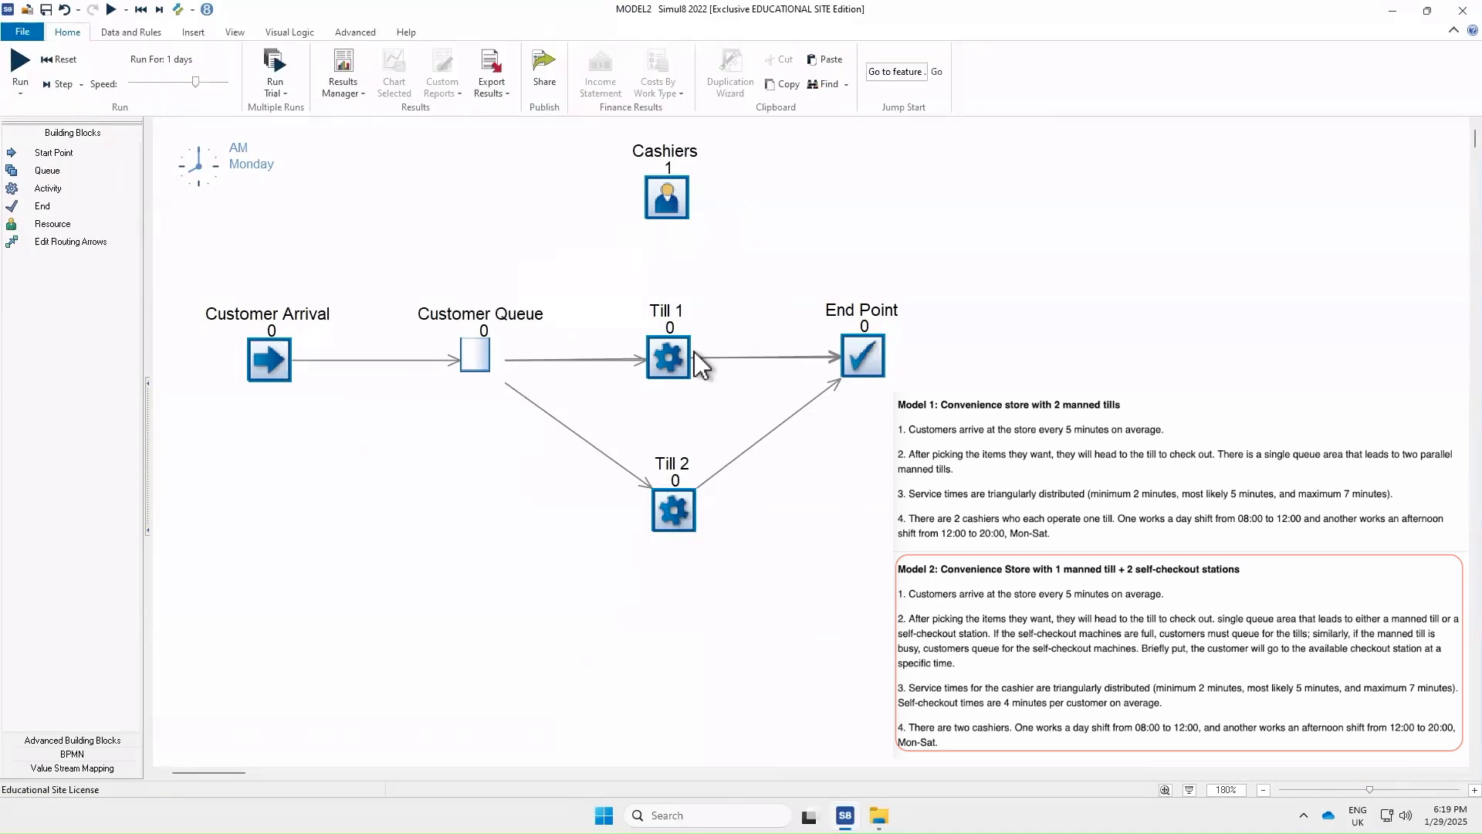
double_click(669, 357)
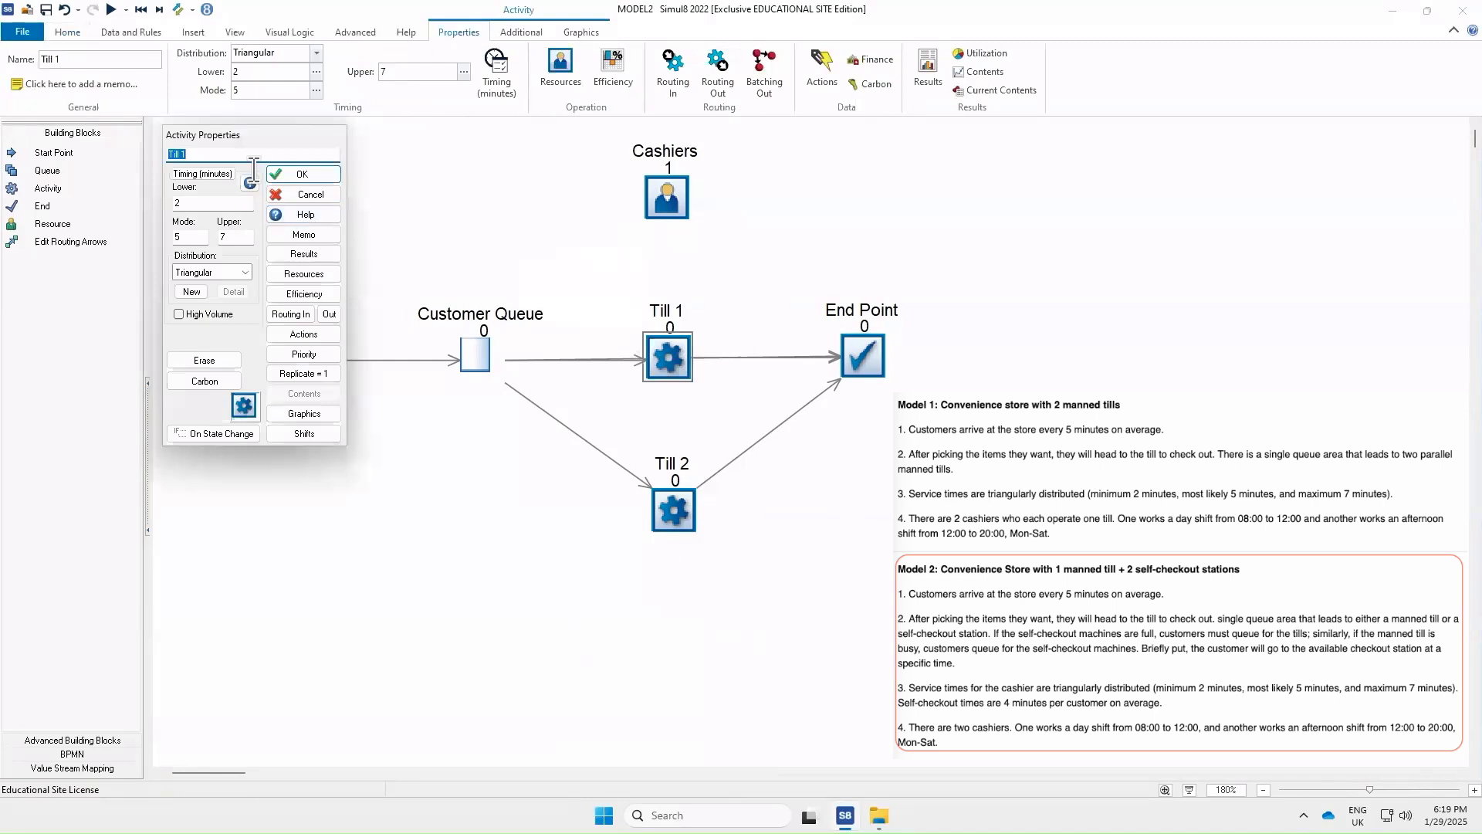
click(227, 153)
key(BackSpace)
key(BackSpace)
click(299, 174)
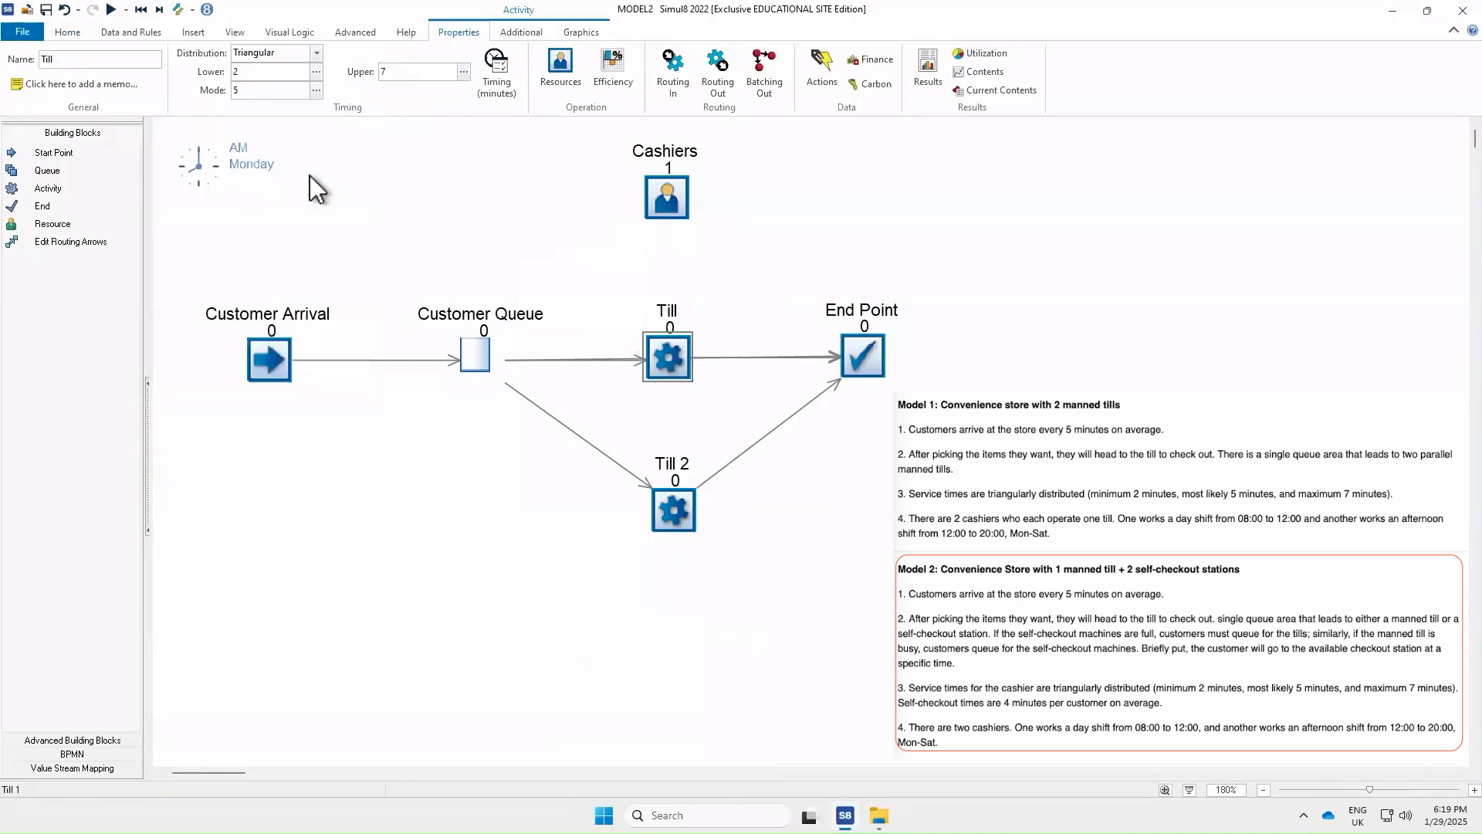
Rename the Till 2 activity to Self_Checkout1
double_click(674, 510)
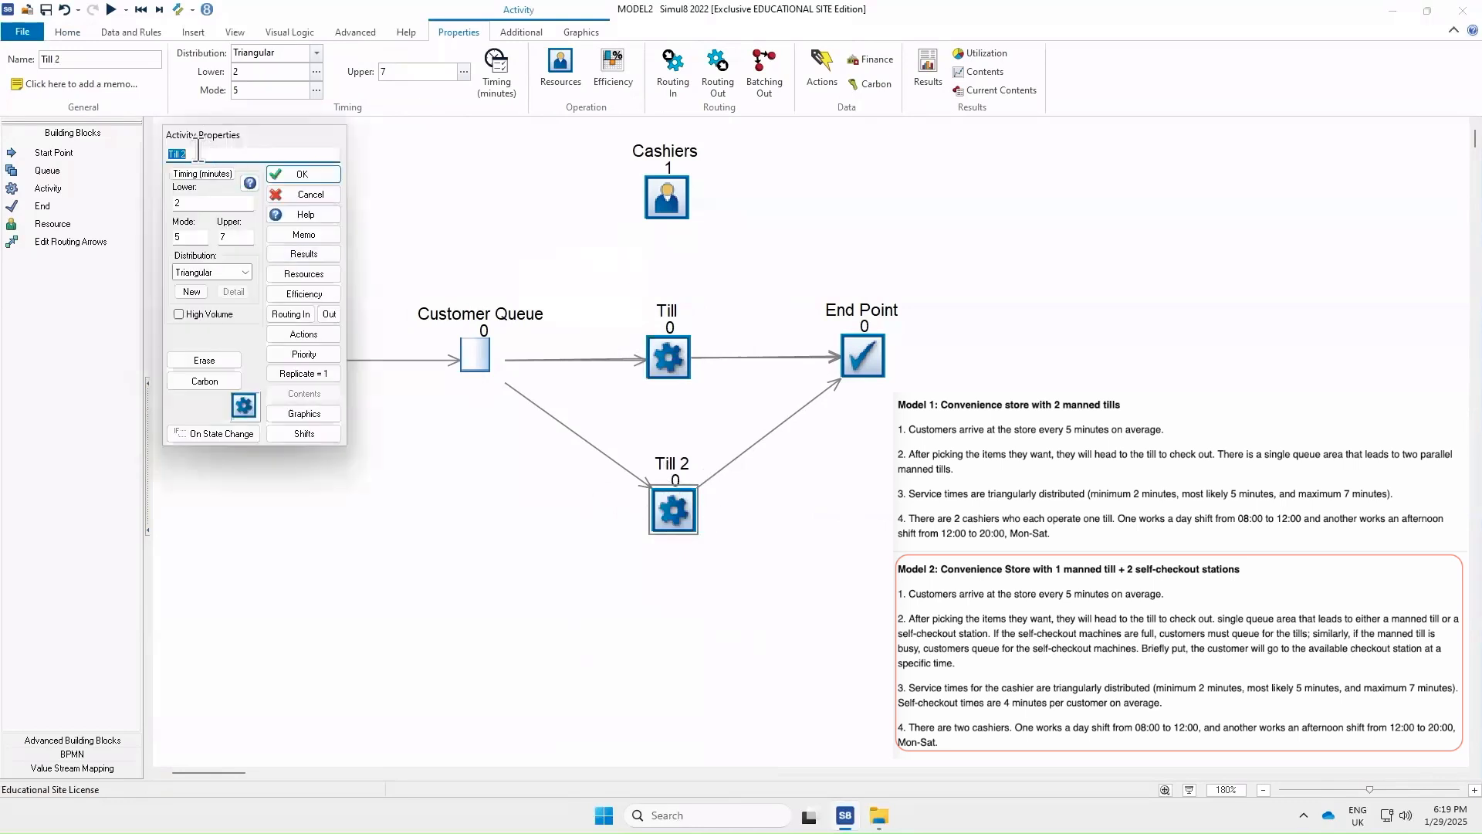
text(Self-Check)
key(BackSpace)
key(BackSpace)
key(BackSpace)
key(BackSpace)
key(BackSpace)
key(BackSpace)
key(BackSpace)
text(Checkout1)
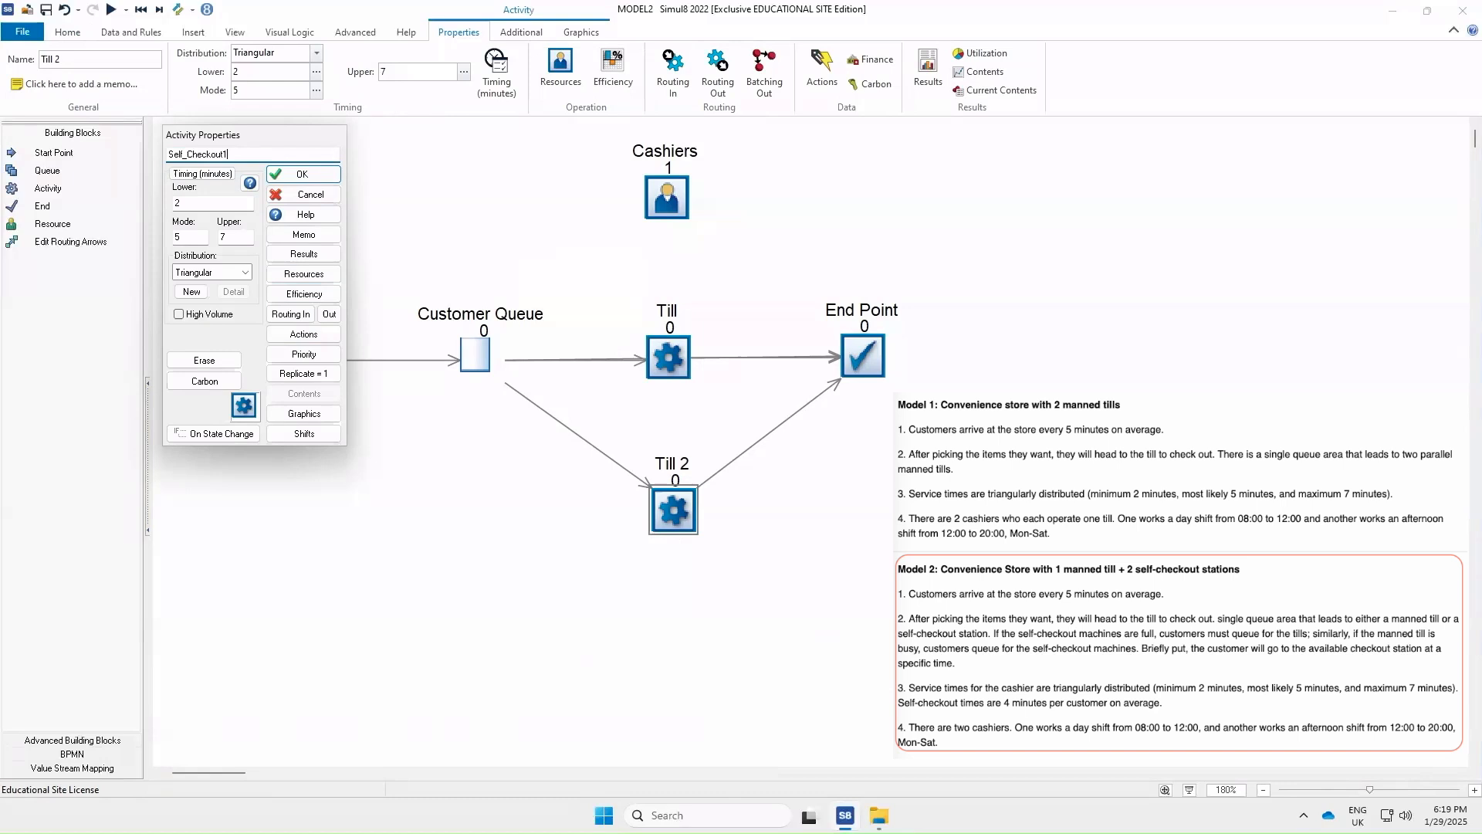
Set Self_Checkout1's timing to an Average distribution of 4 minutes
click(244, 270)
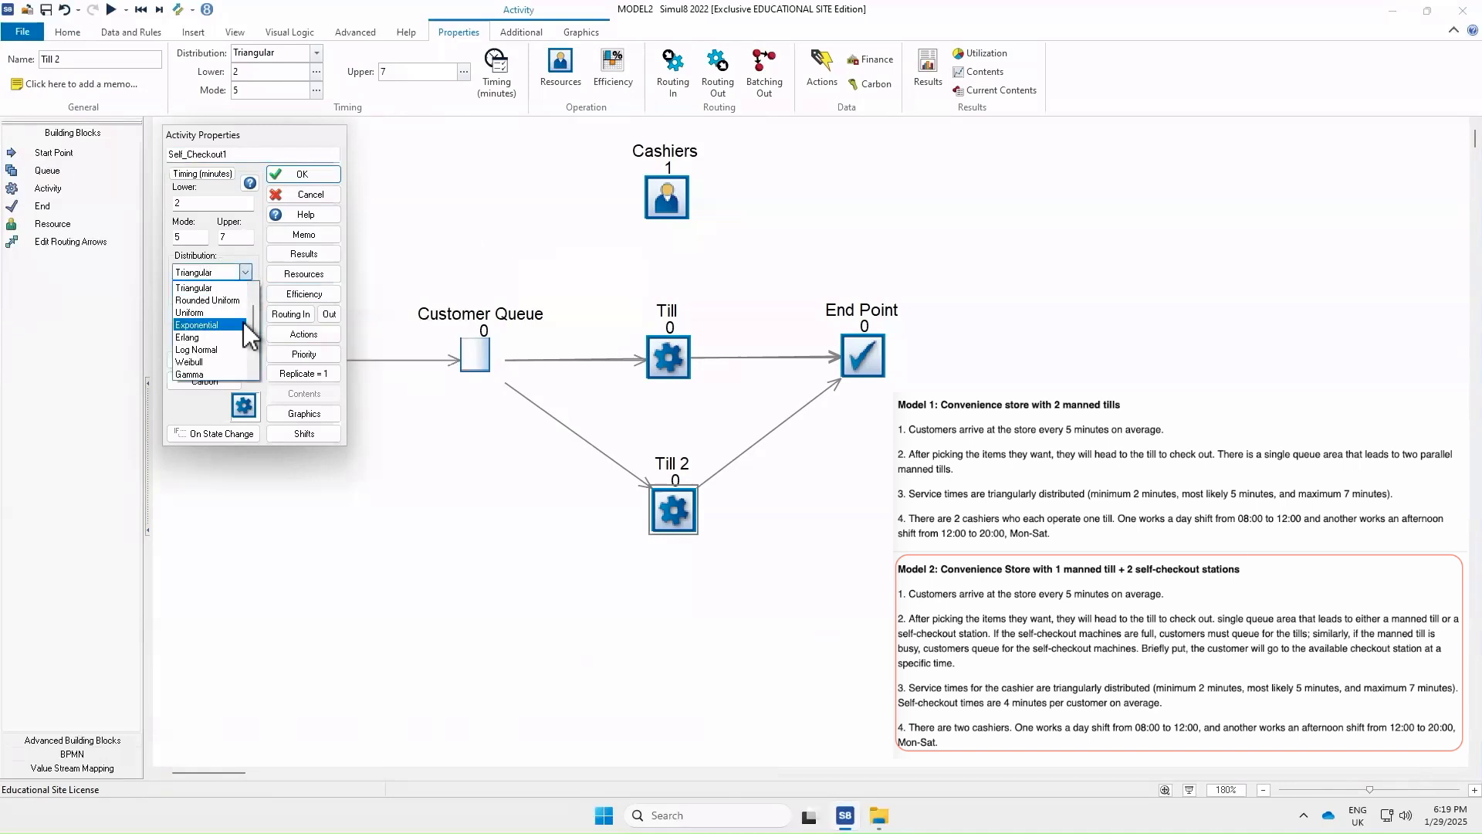
scroll(248, 316, up, 3)
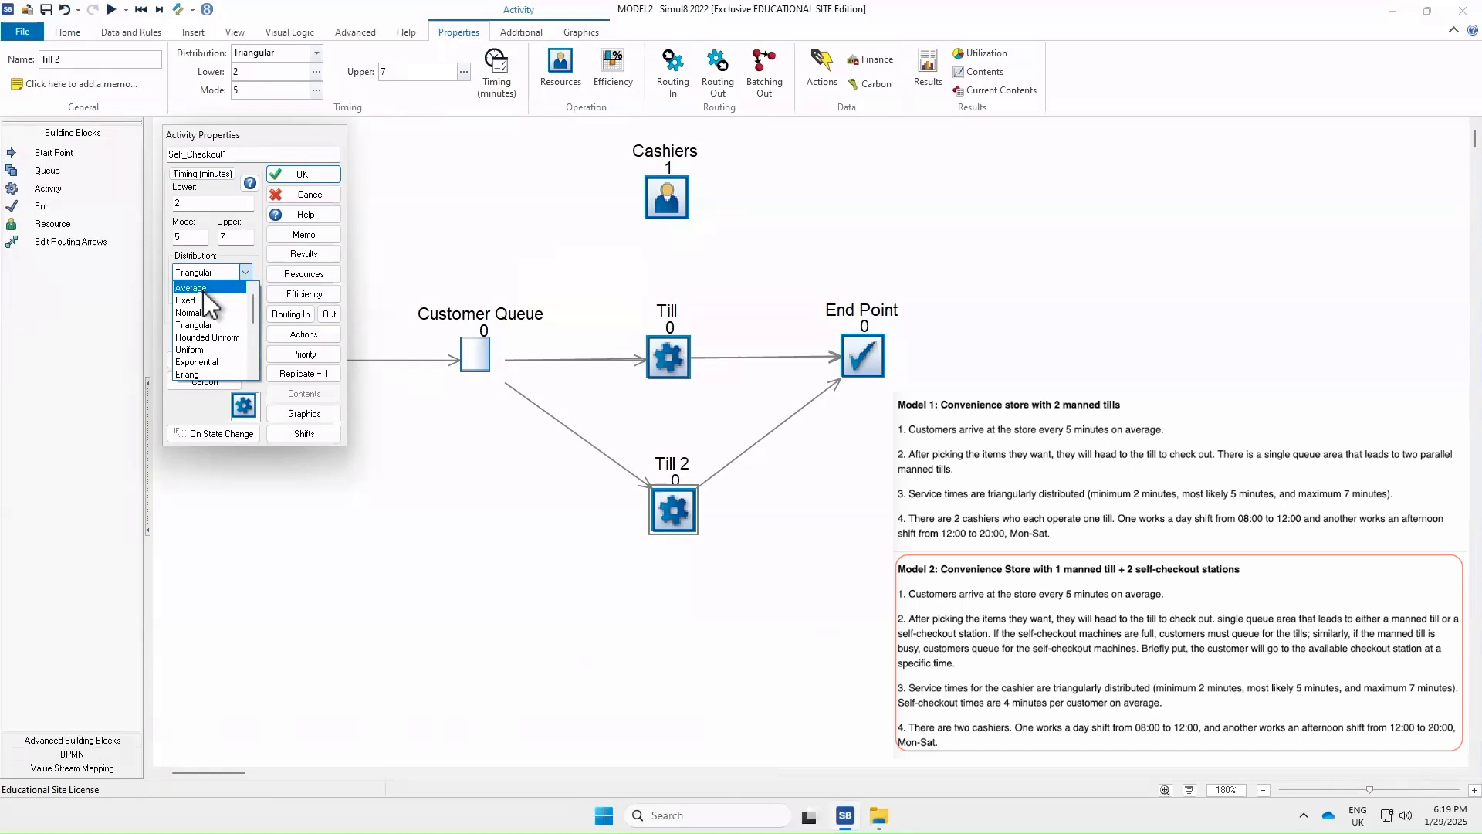
click(202, 291)
click(198, 203)
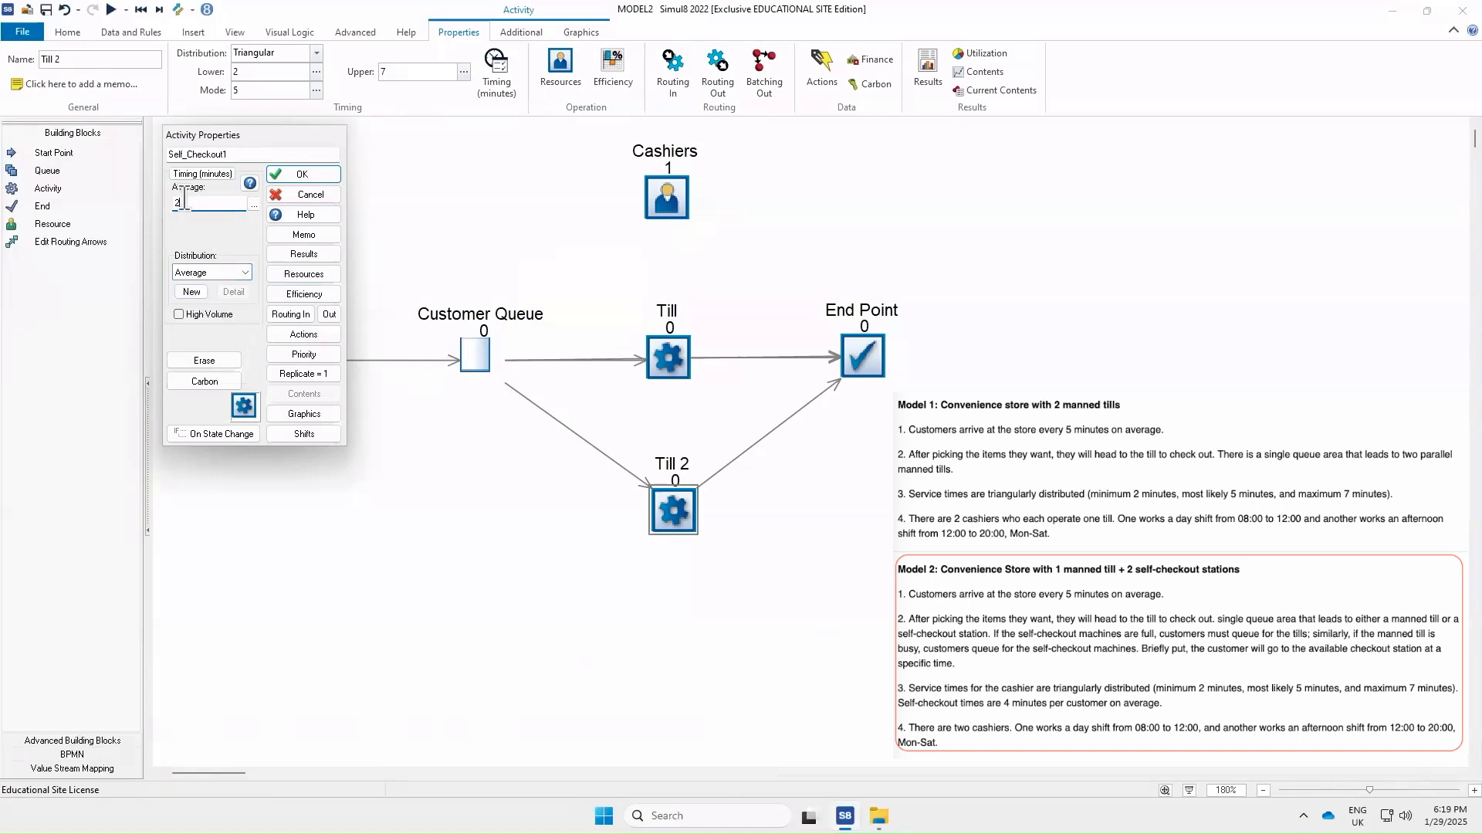
text(4)
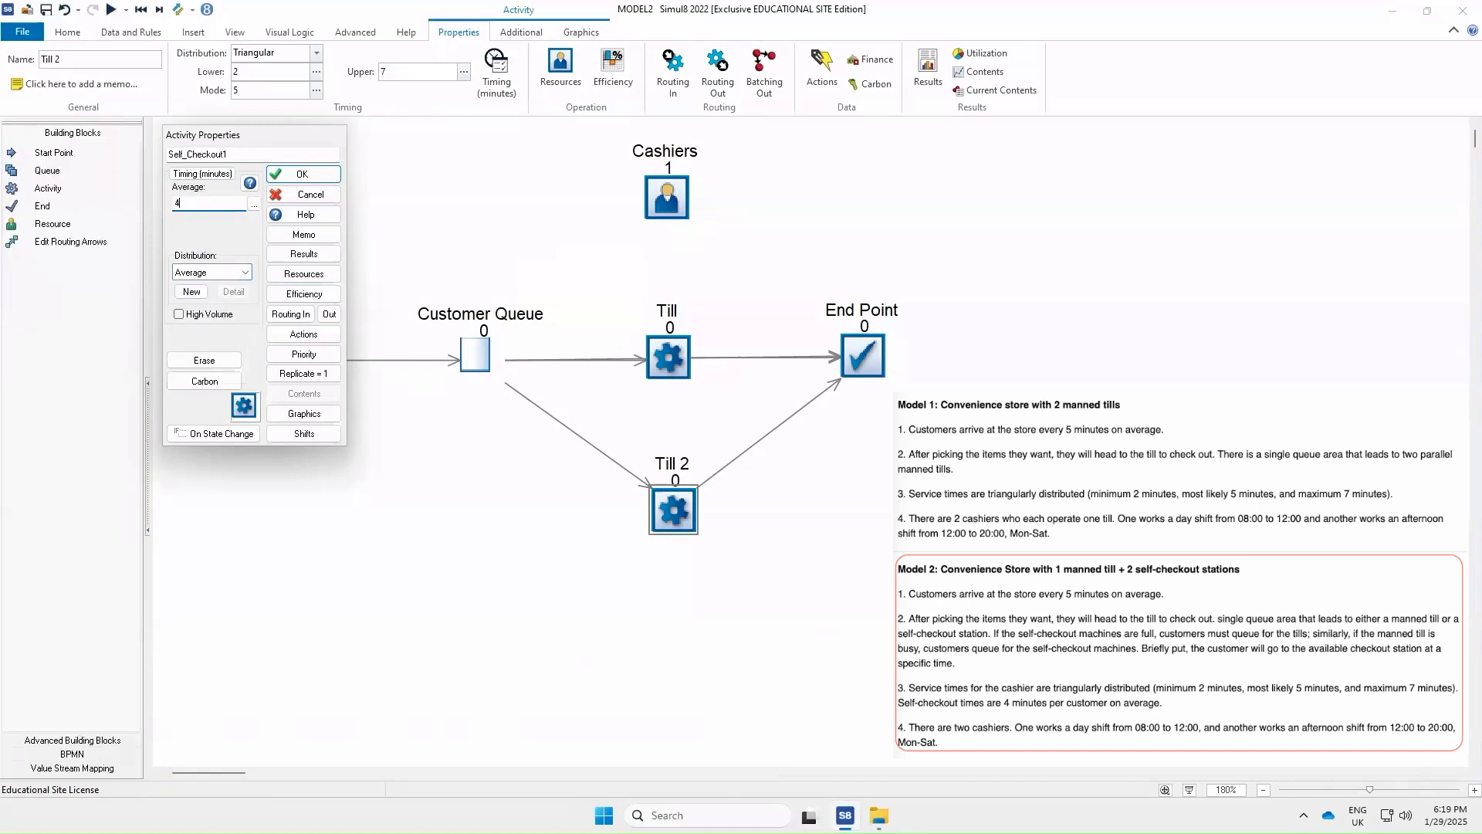
click(287, 174)
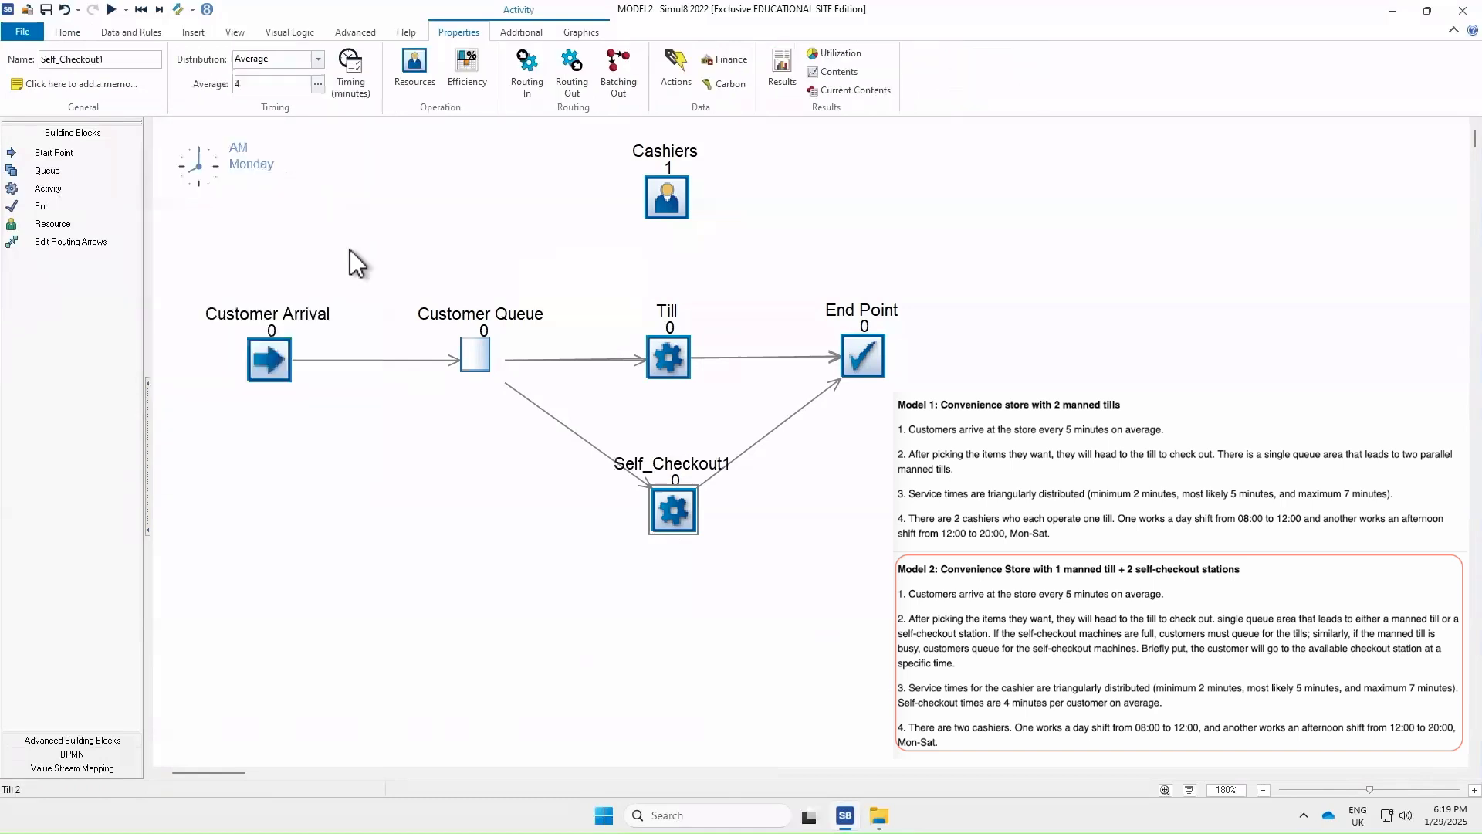
click(818, 639)
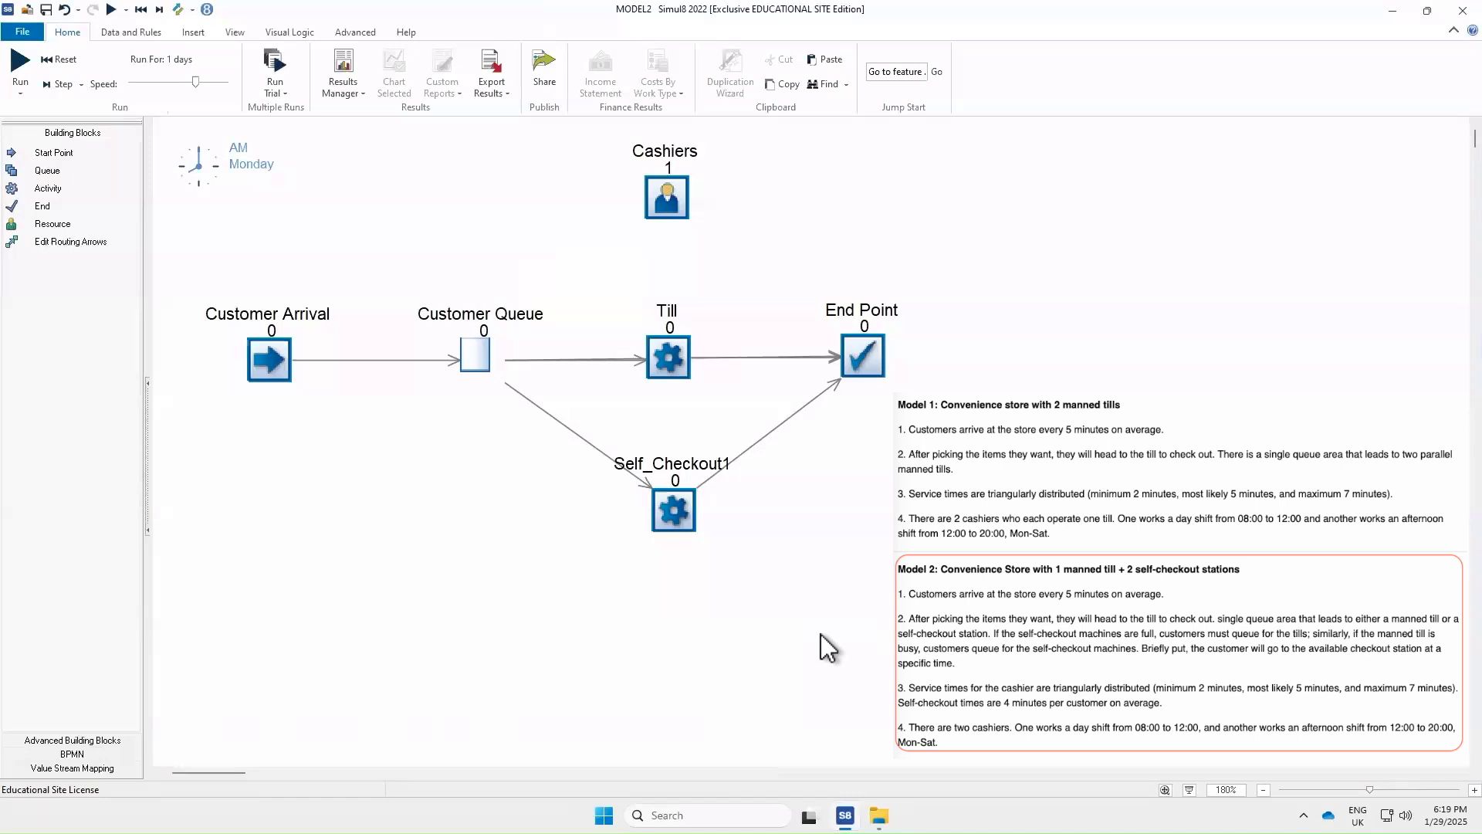
Duplicate Self_Checkout1 into one copy and move the copy slightly lower below it
right_click(678, 512)
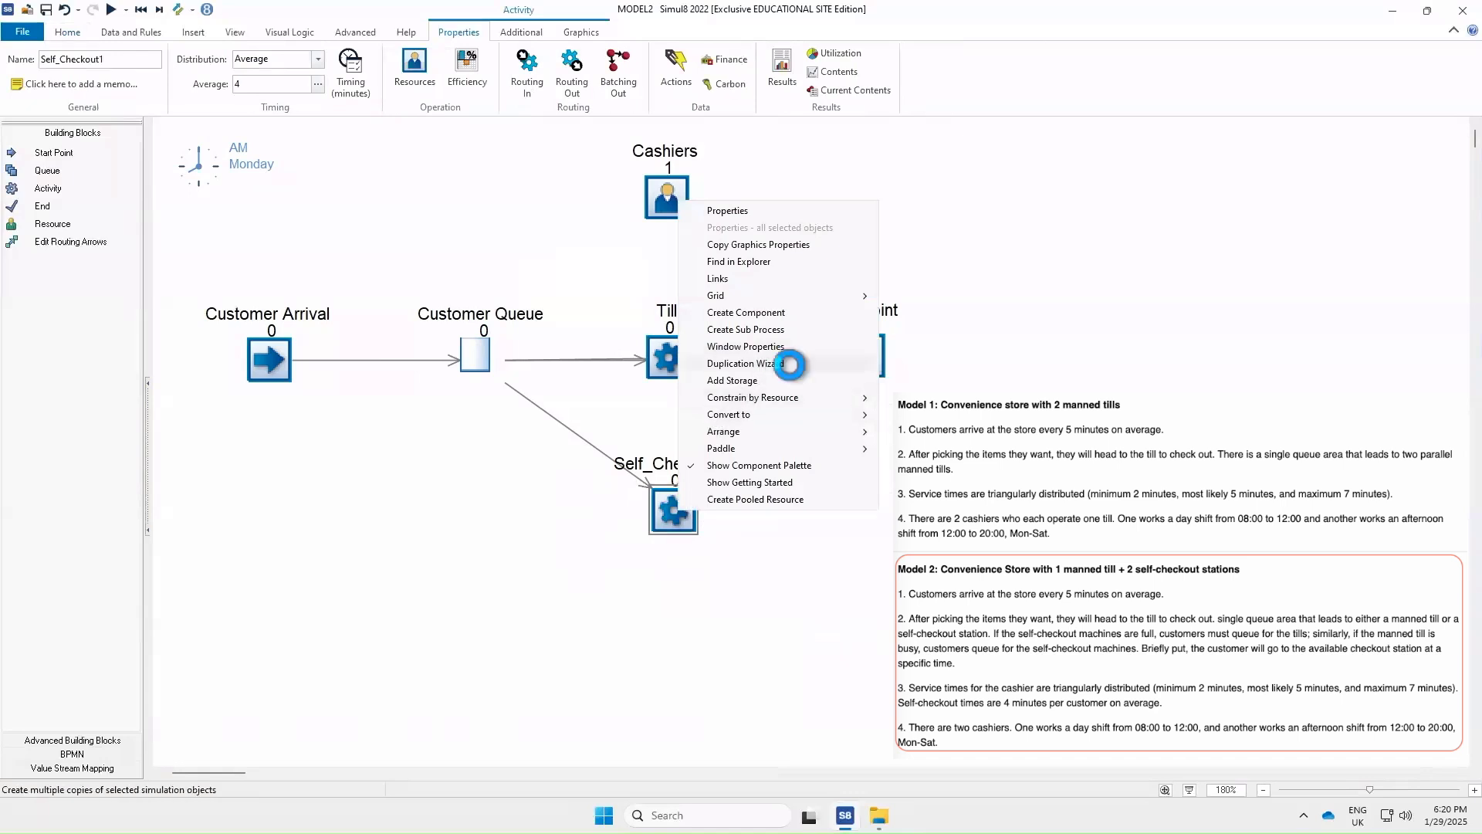
click(795, 364)
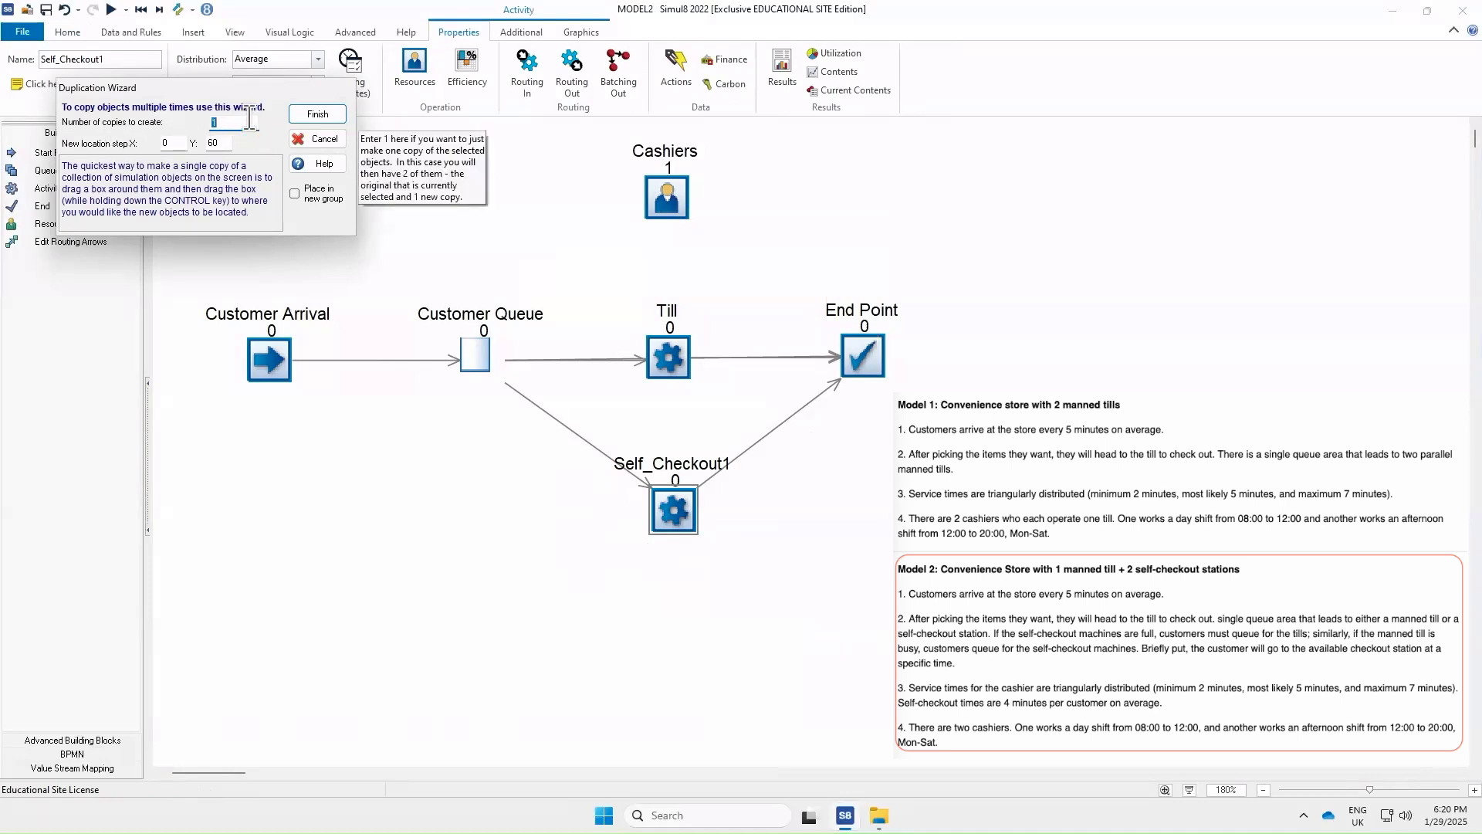
click(316, 115)
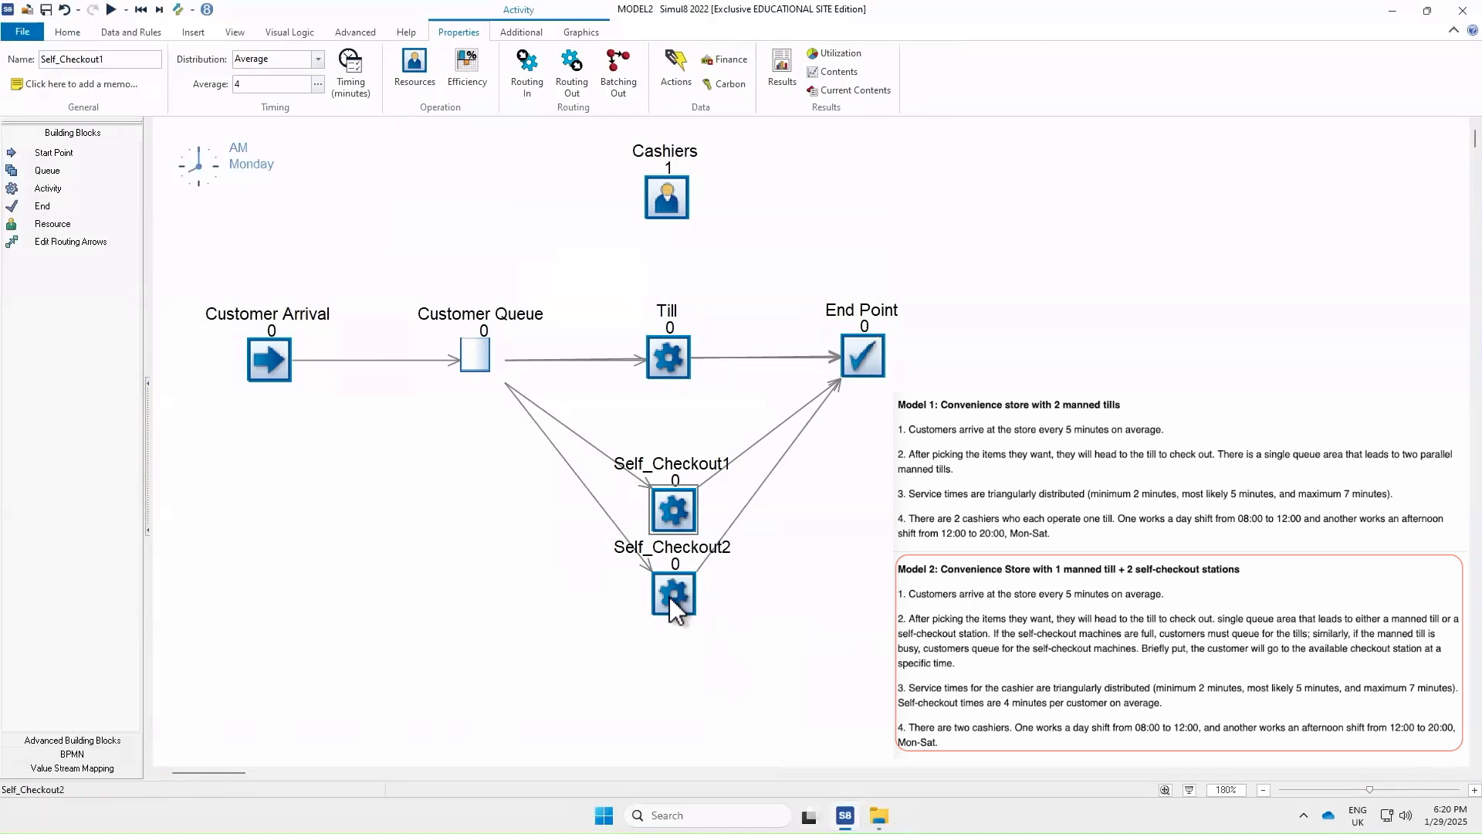
drag(667, 591, 668, 632)
click(729, 621)
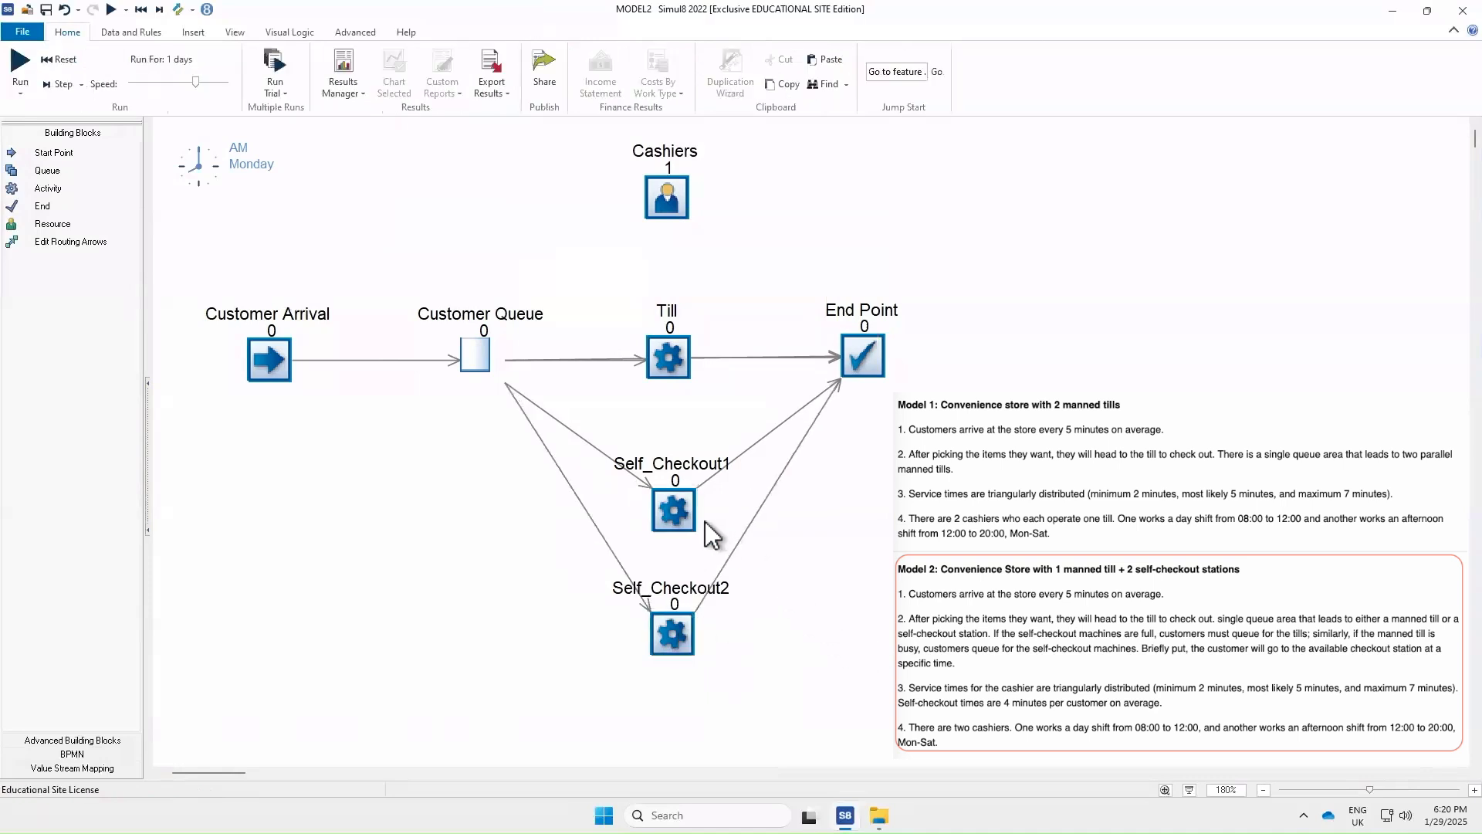
Review the properties of both self-checkouts, the Till and the Cashiers resource
double_click(672, 510)
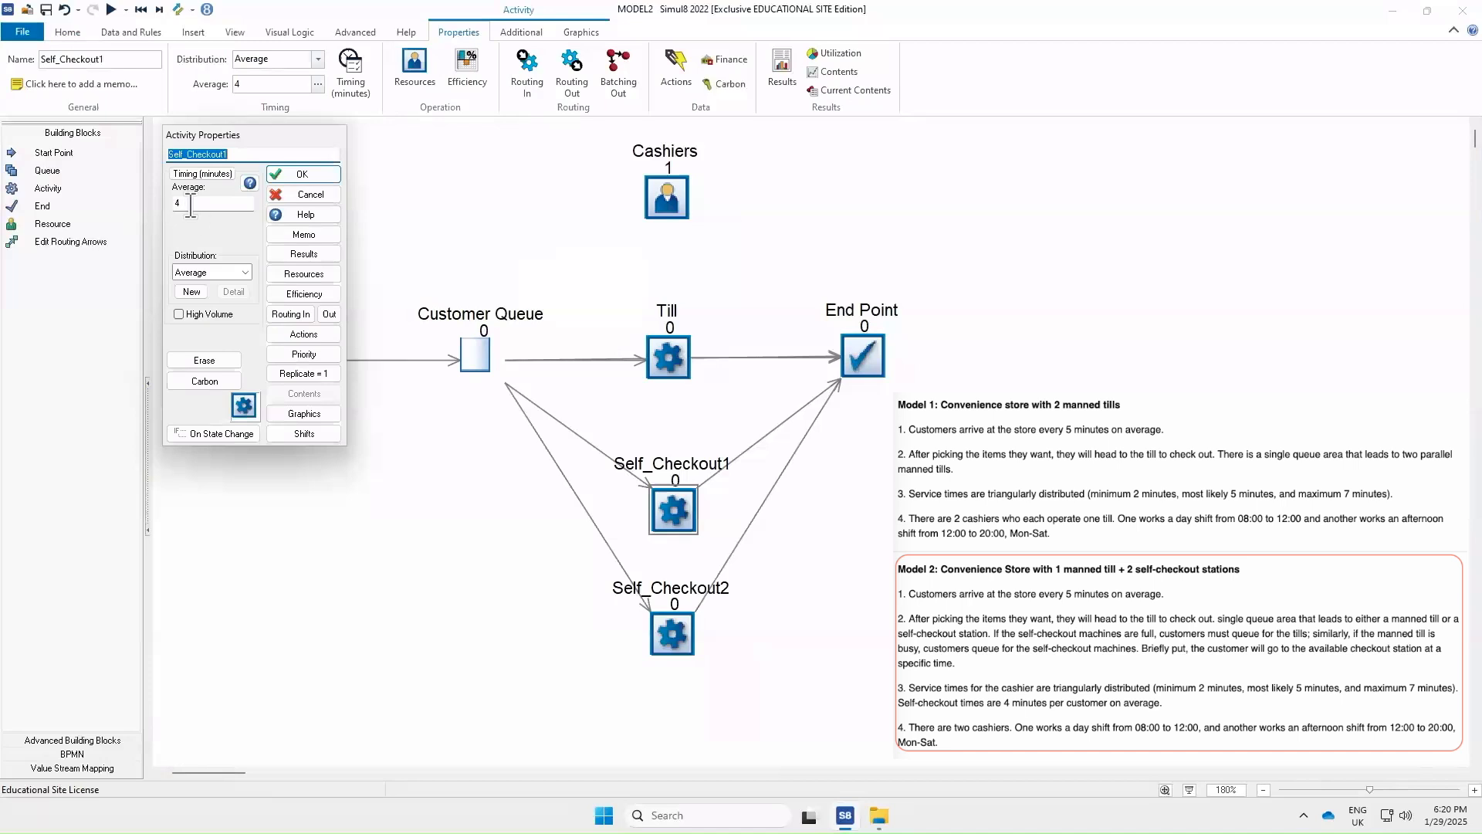
click(291, 176)
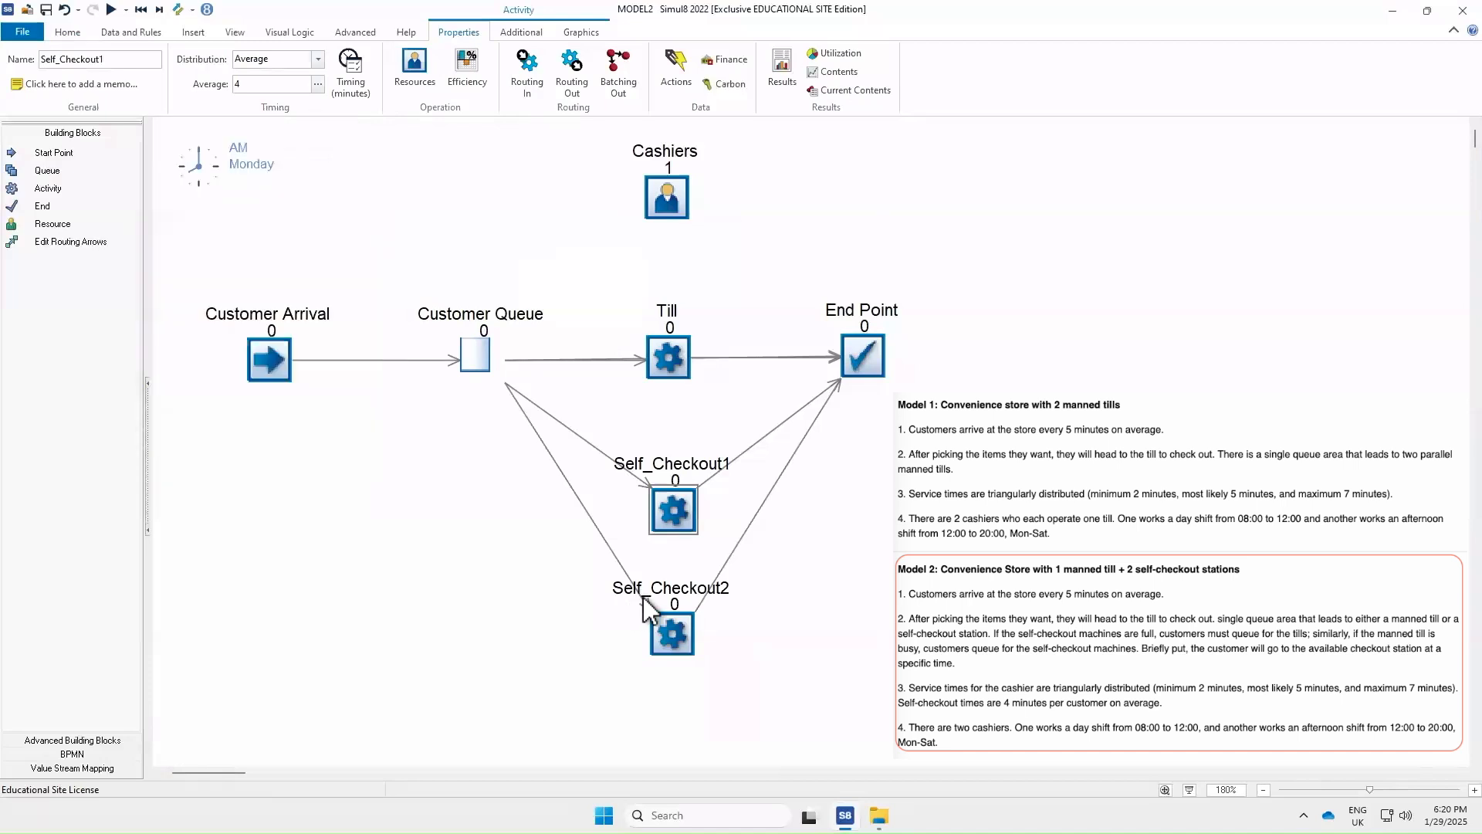
double_click(673, 633)
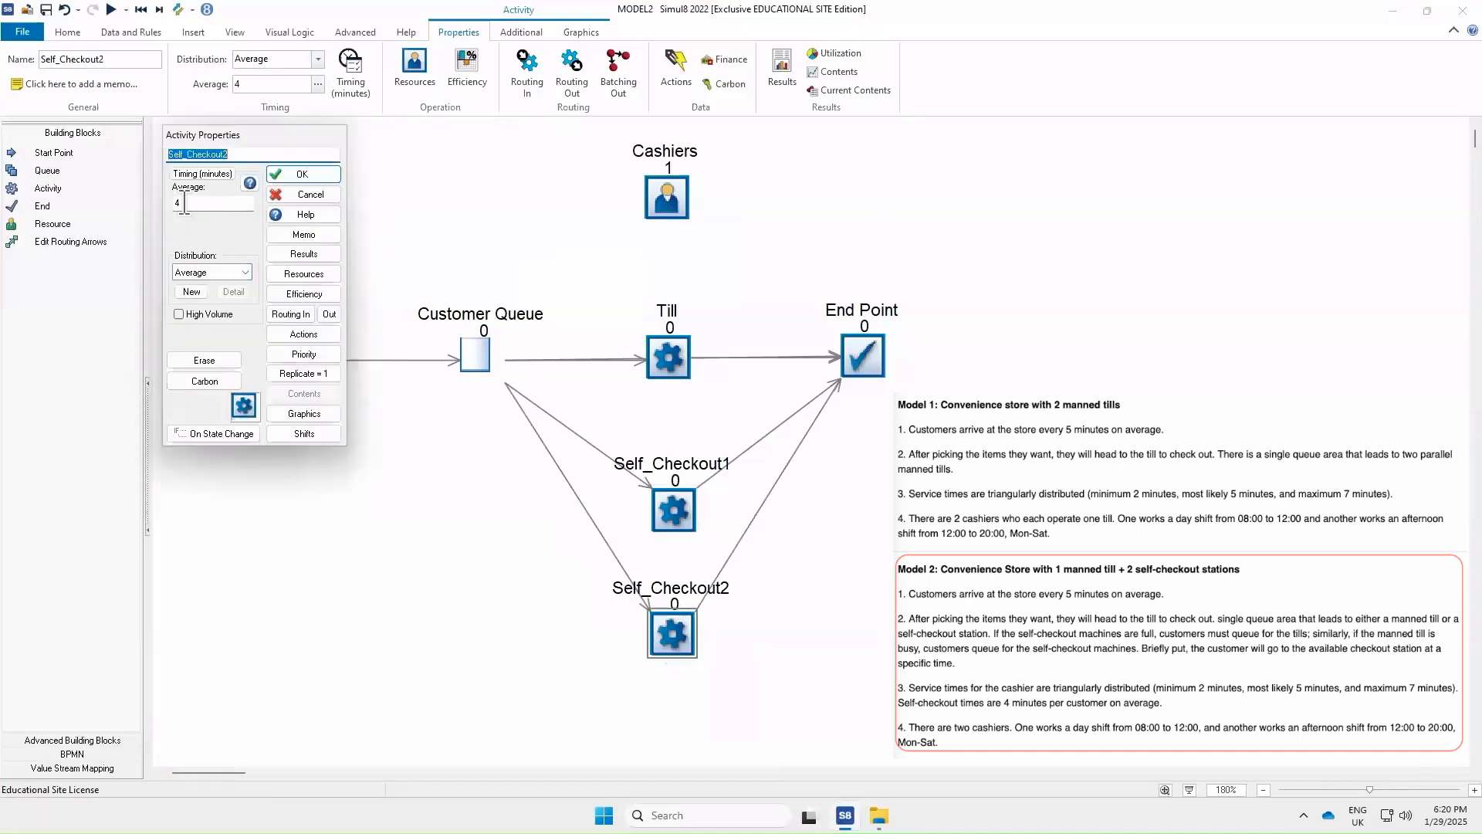
click(298, 176)
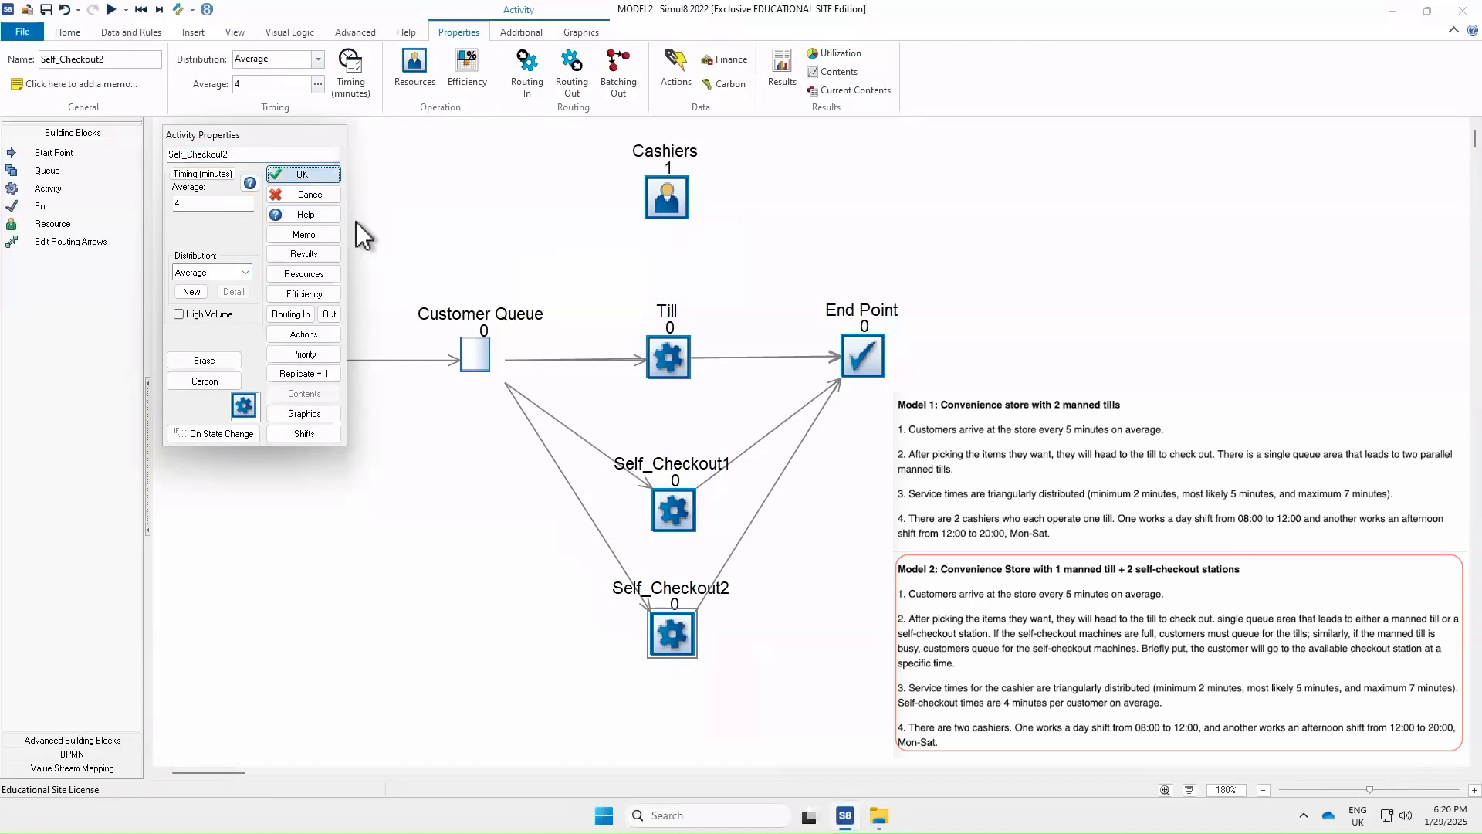
double_click(665, 360)
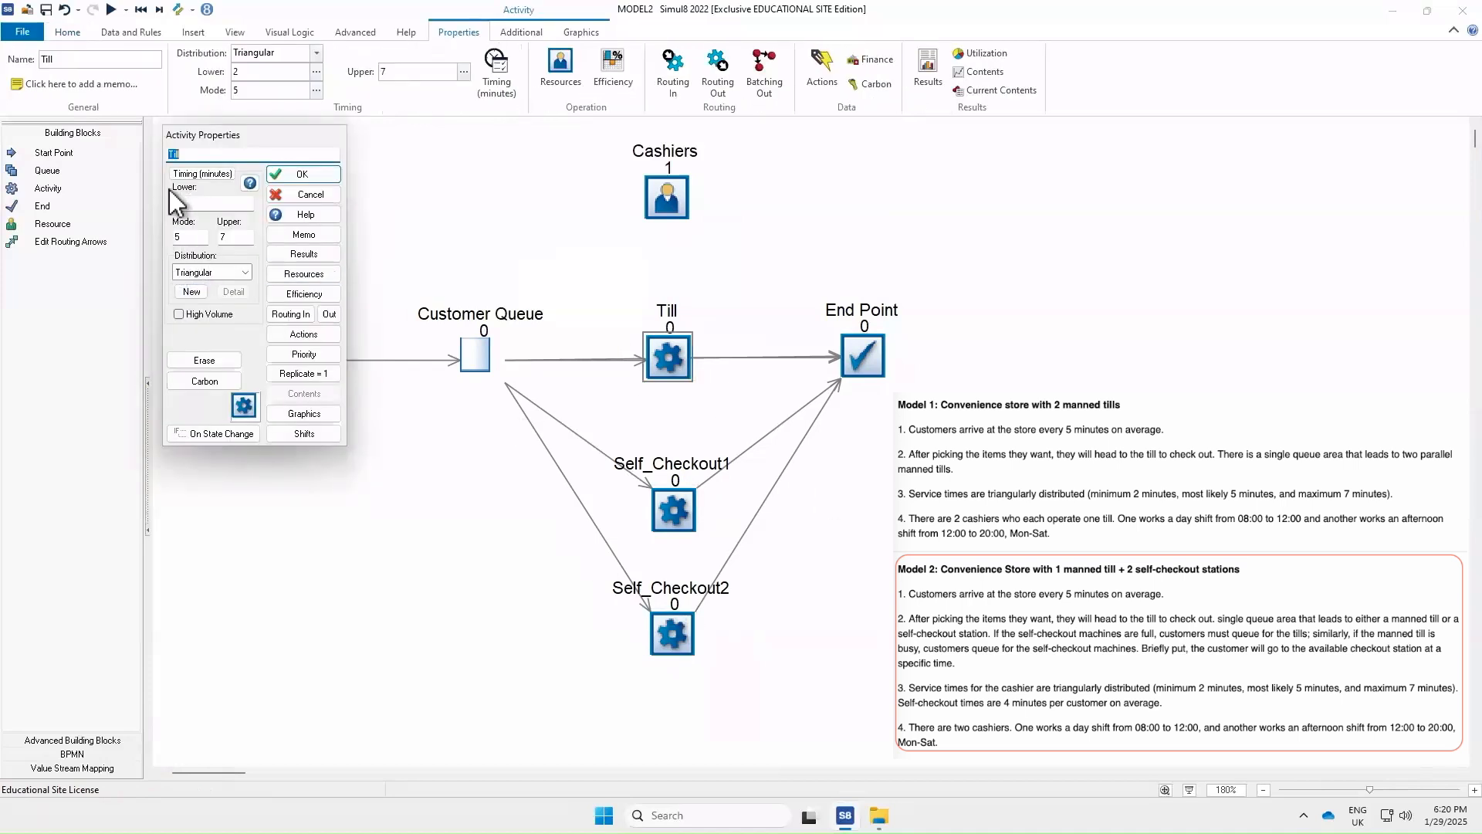
click(322, 170)
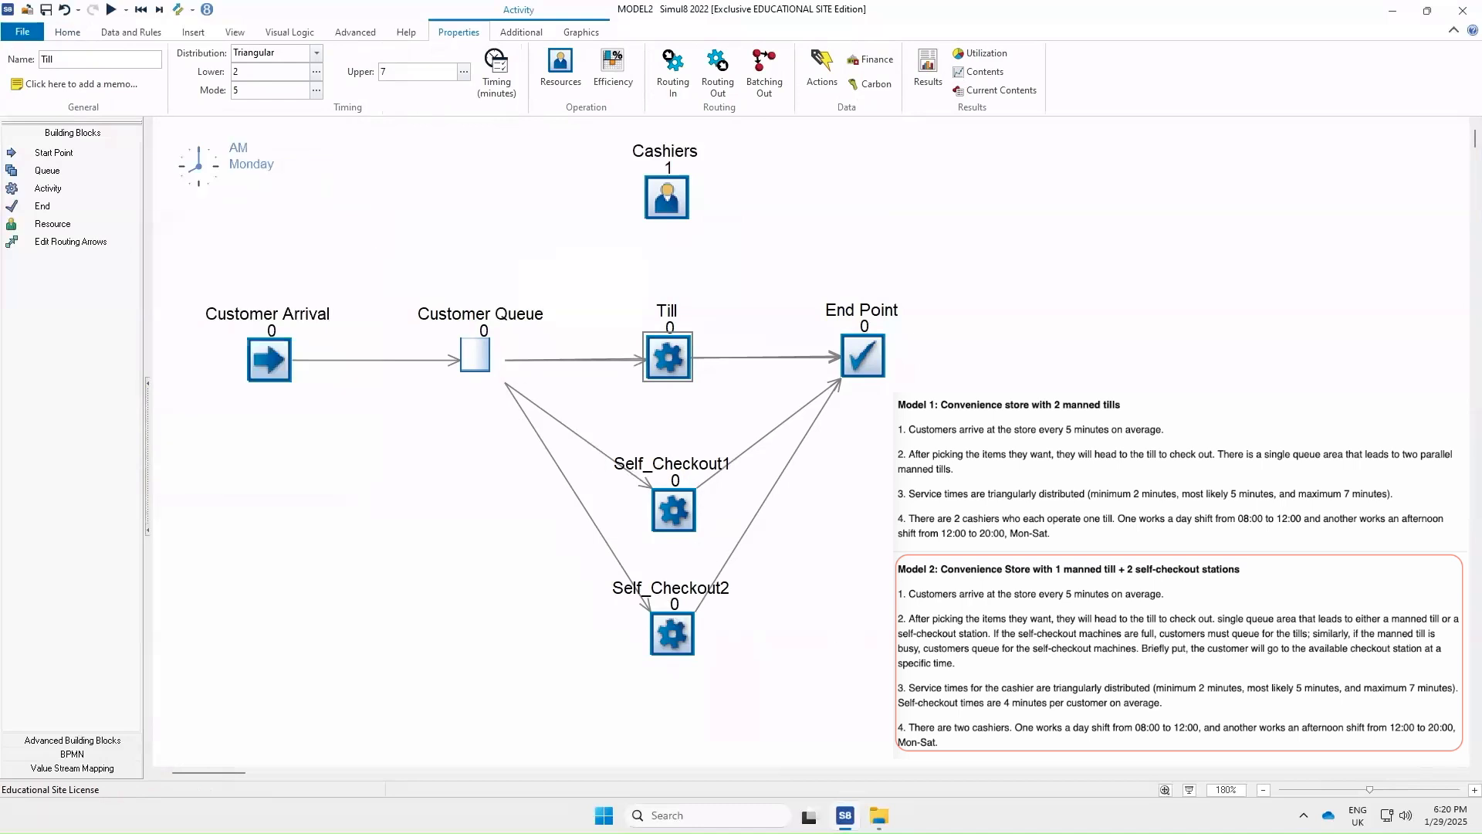
double_click(667, 197)
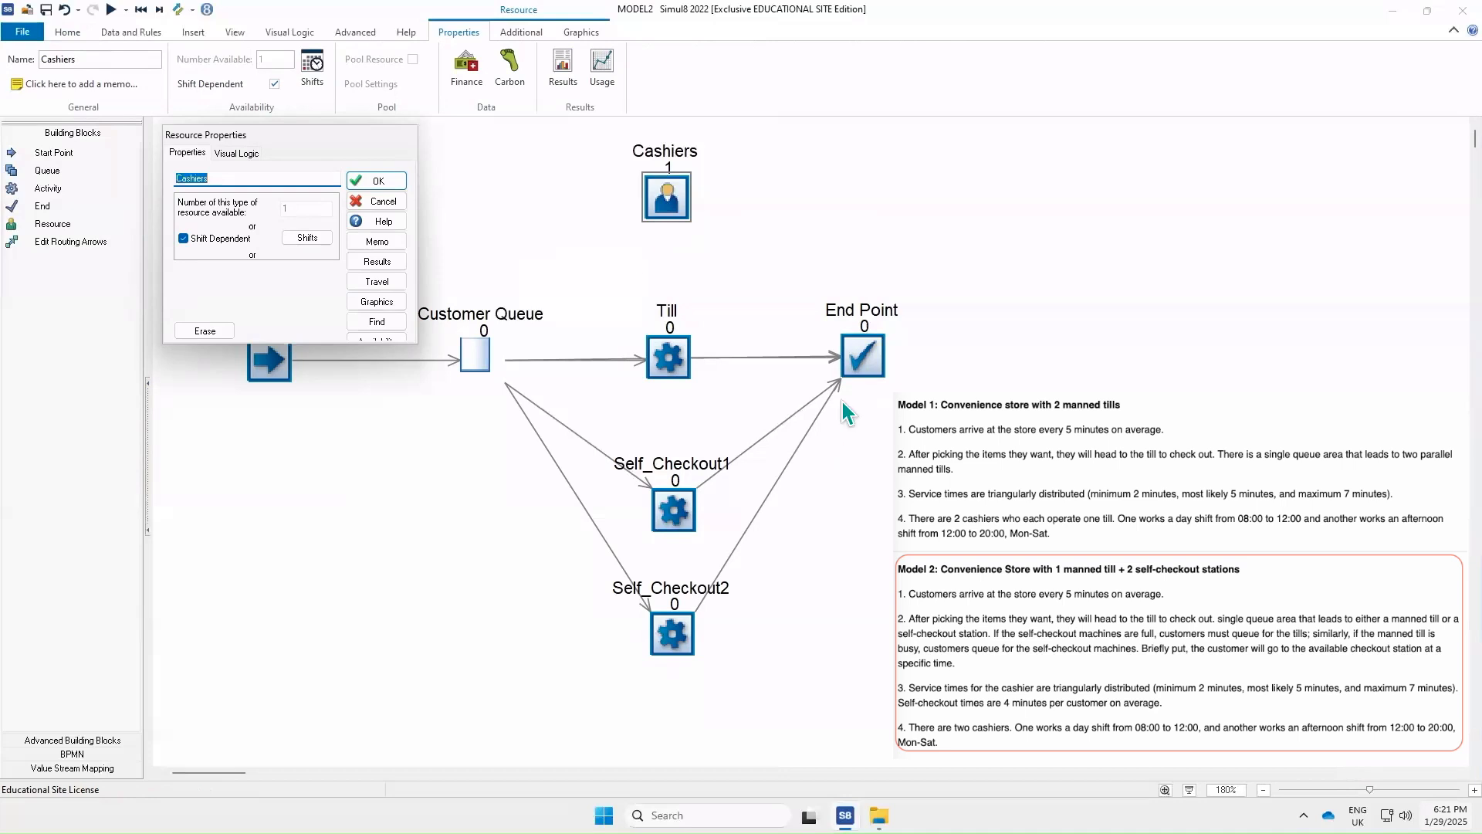
click(382, 203)
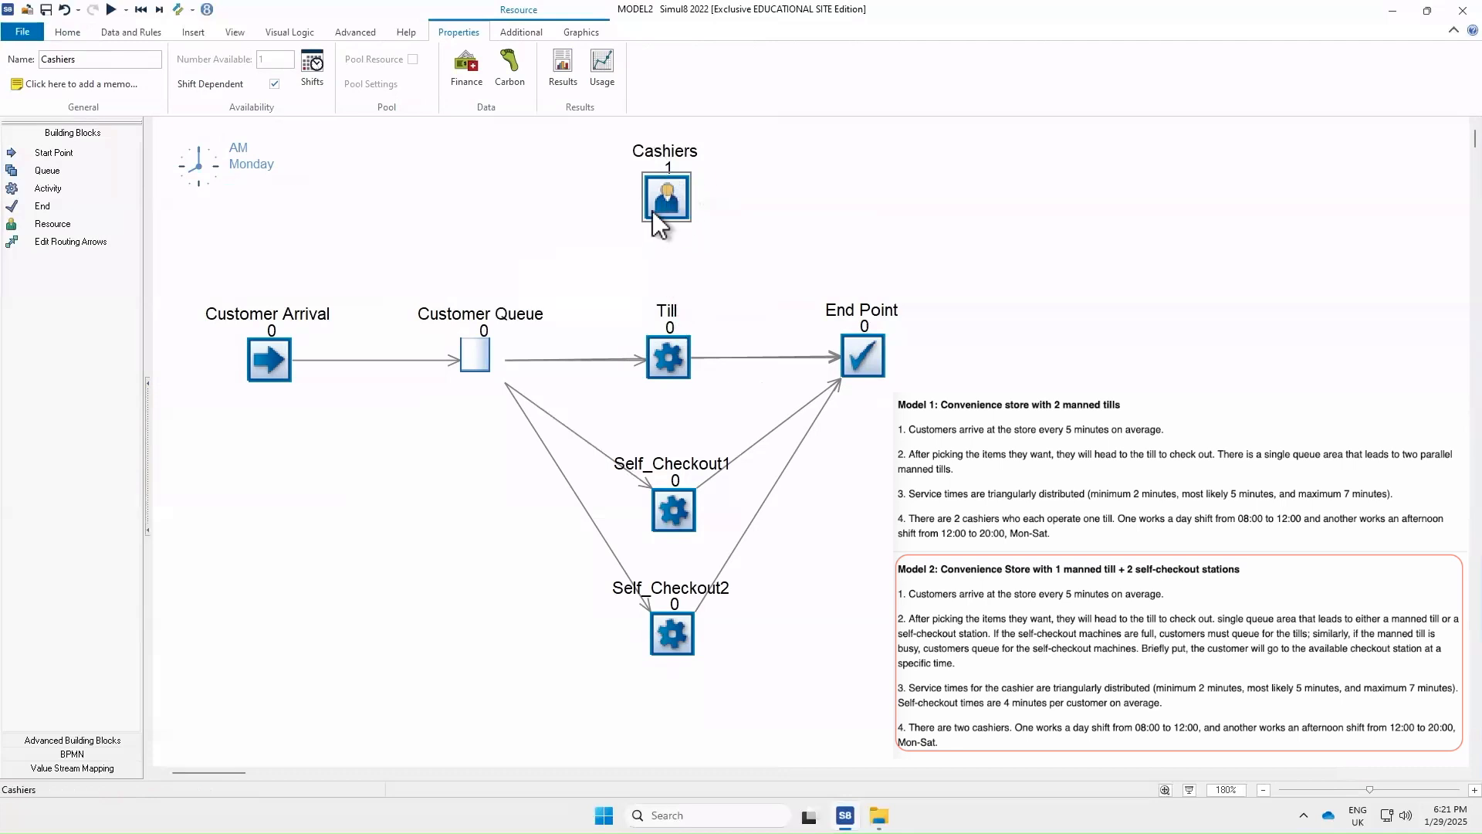
Remove the Cashiers resource requirement from the Till activity
double_click(668, 356)
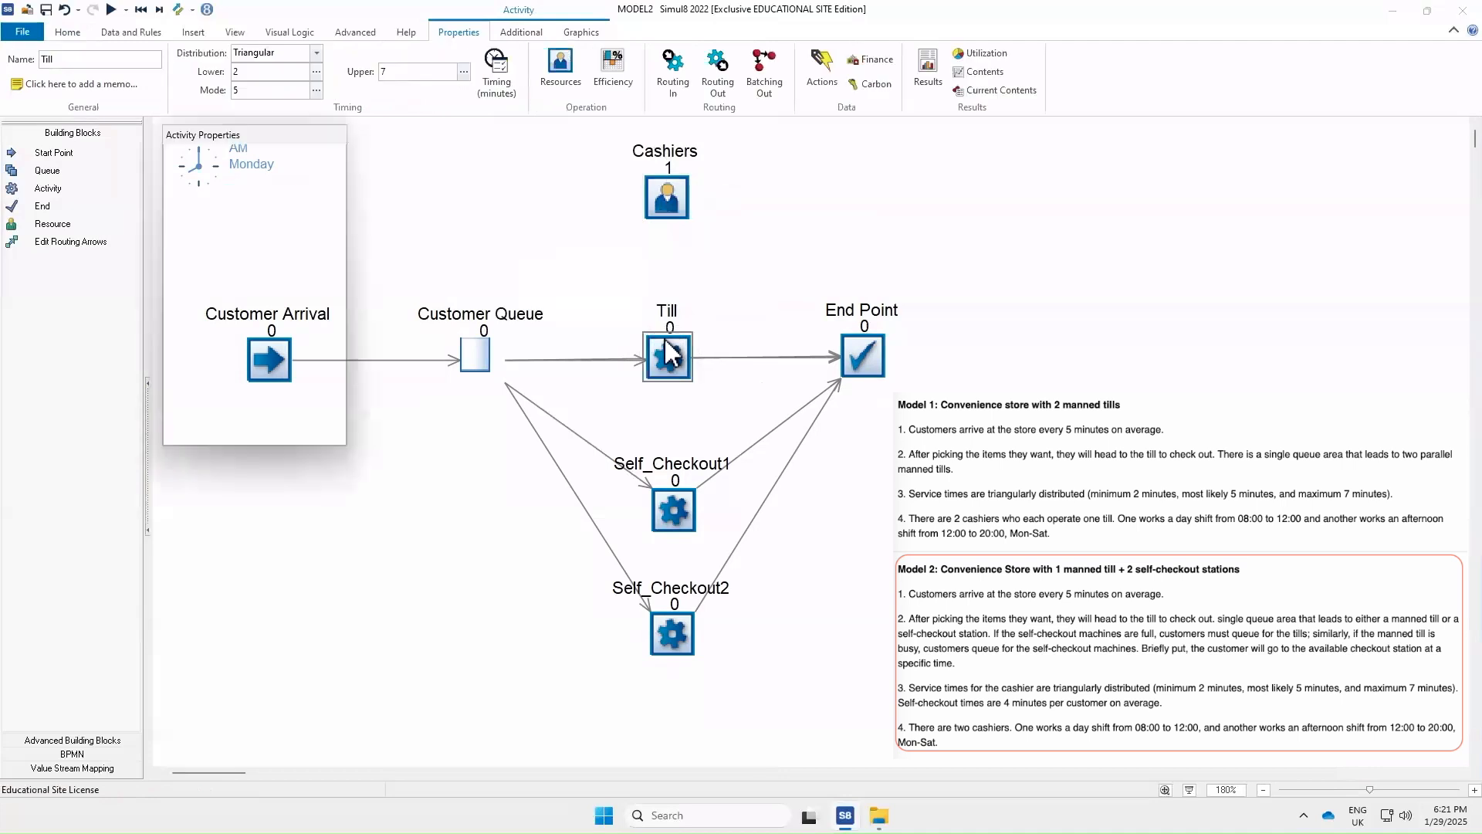
click(305, 274)
click(259, 194)
click(259, 260)
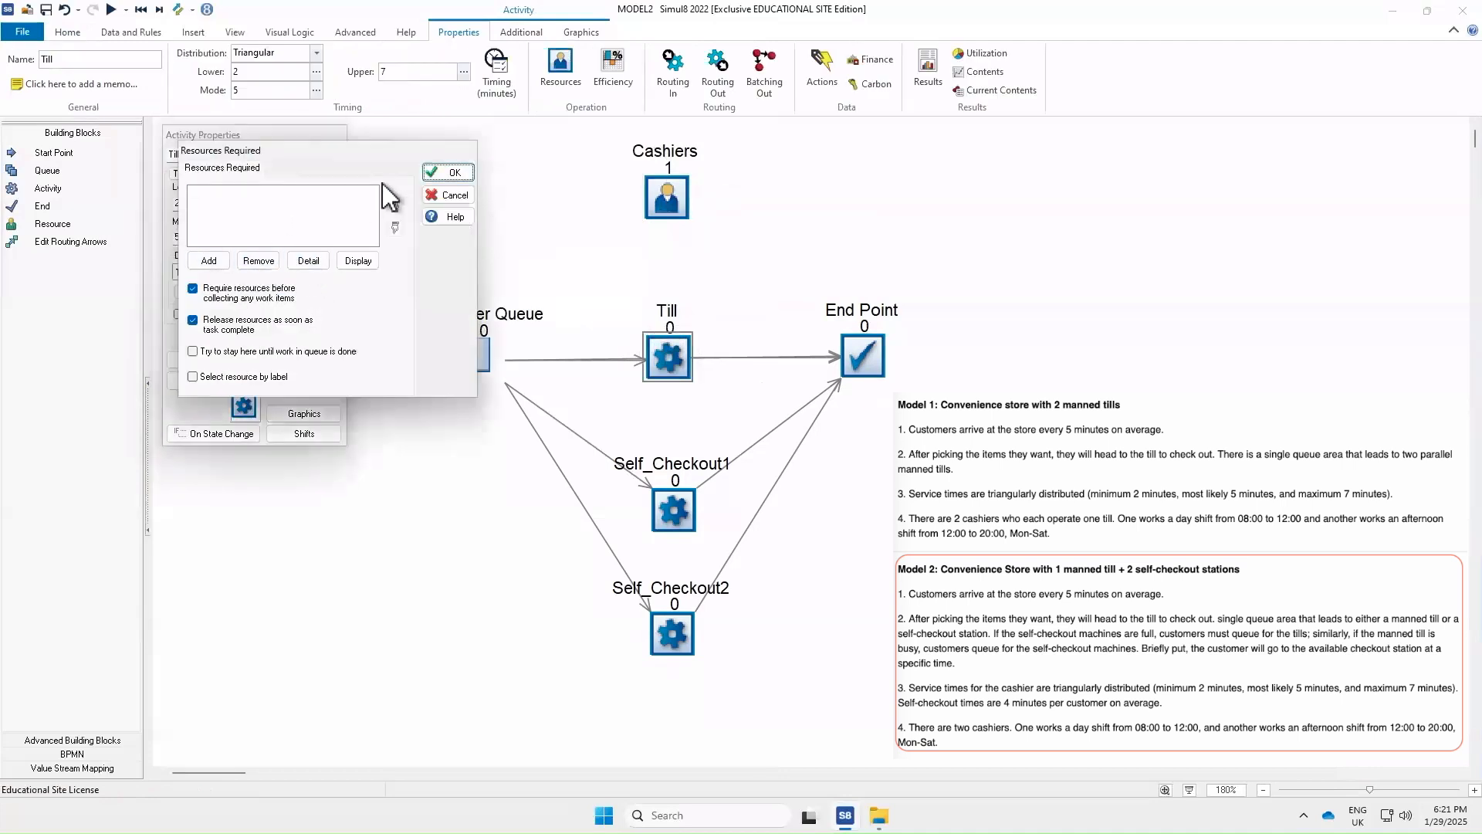
click(446, 173)
click(301, 174)
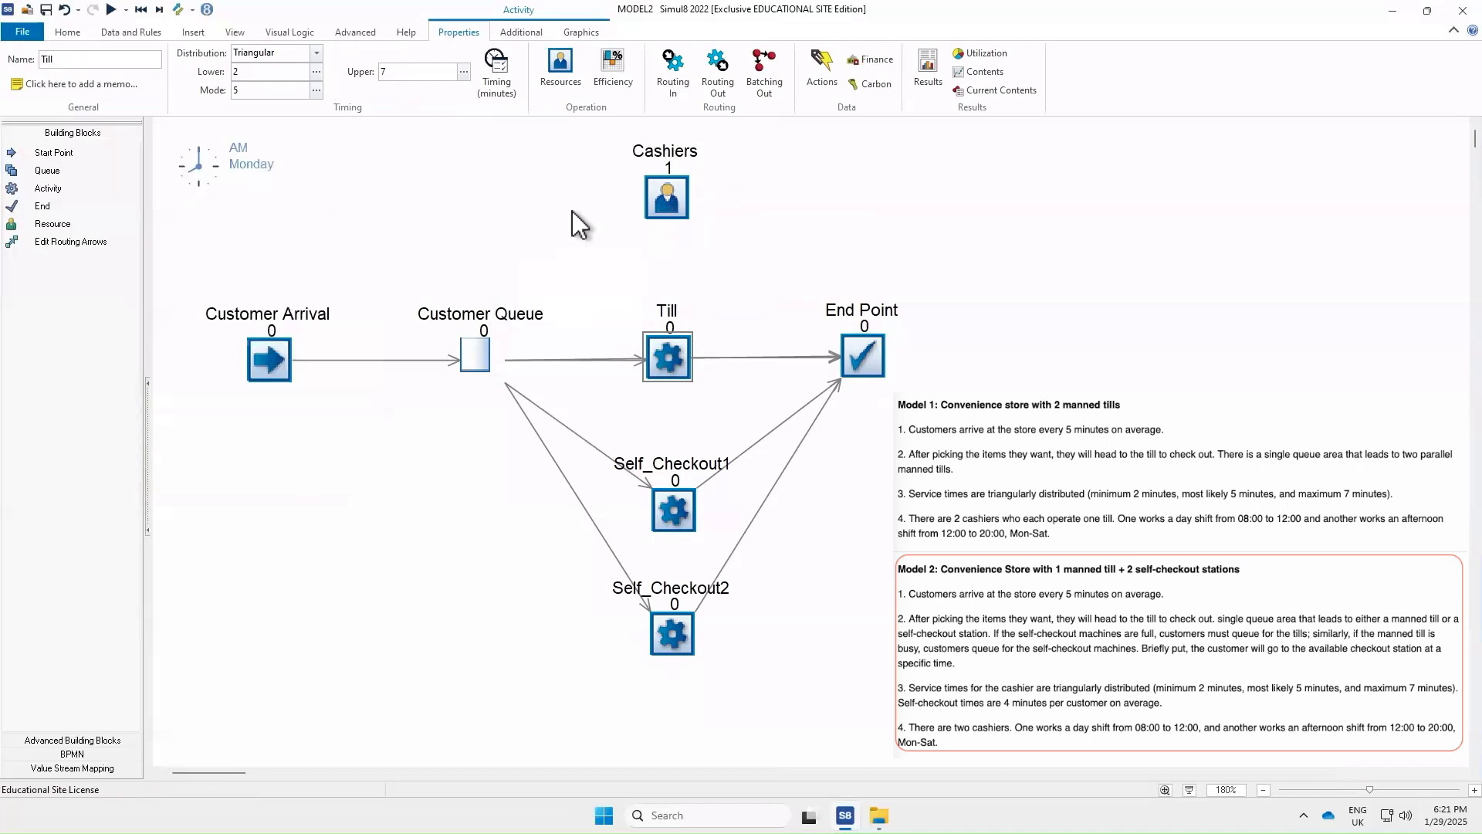
Delete the Cashiers resource and place a new resource in the same spot above the Till
click(670, 202)
key(Delete)
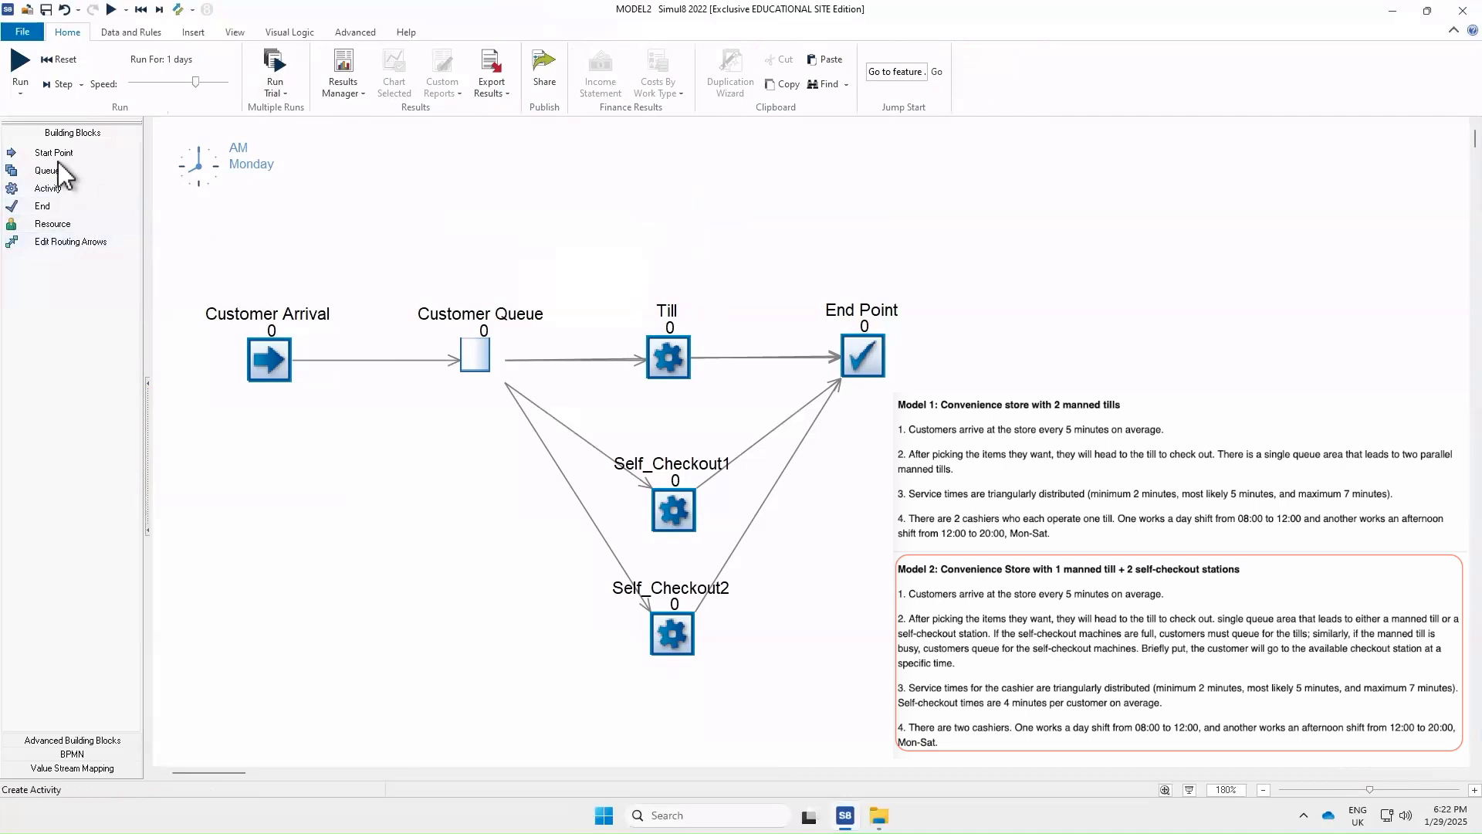
click(62, 223)
click(677, 203)
Name the new resource Cashiers and set its number available to 2
double_click(684, 214)
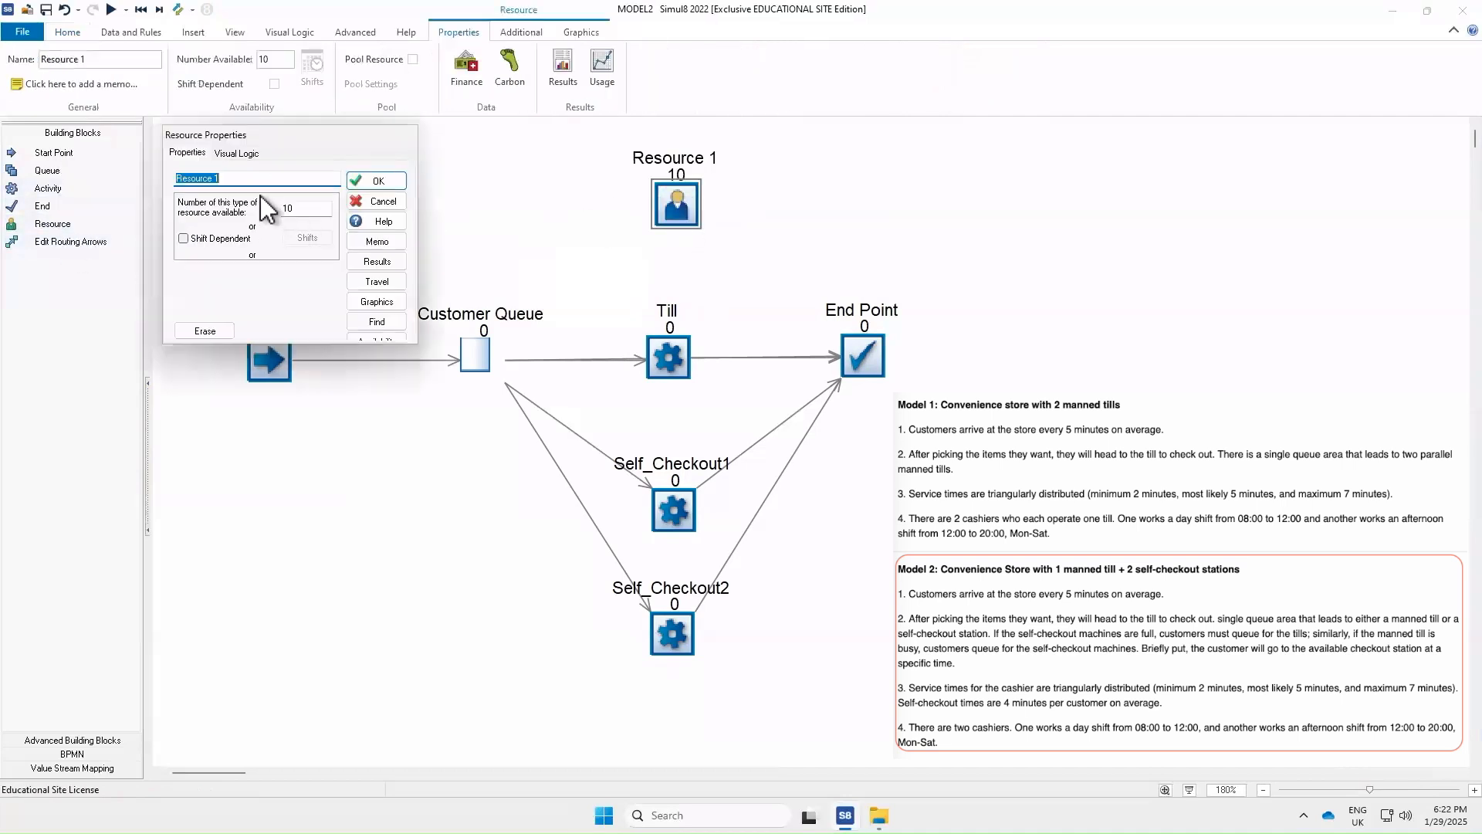
text(Cashiers)
key(Tab)
text(2)
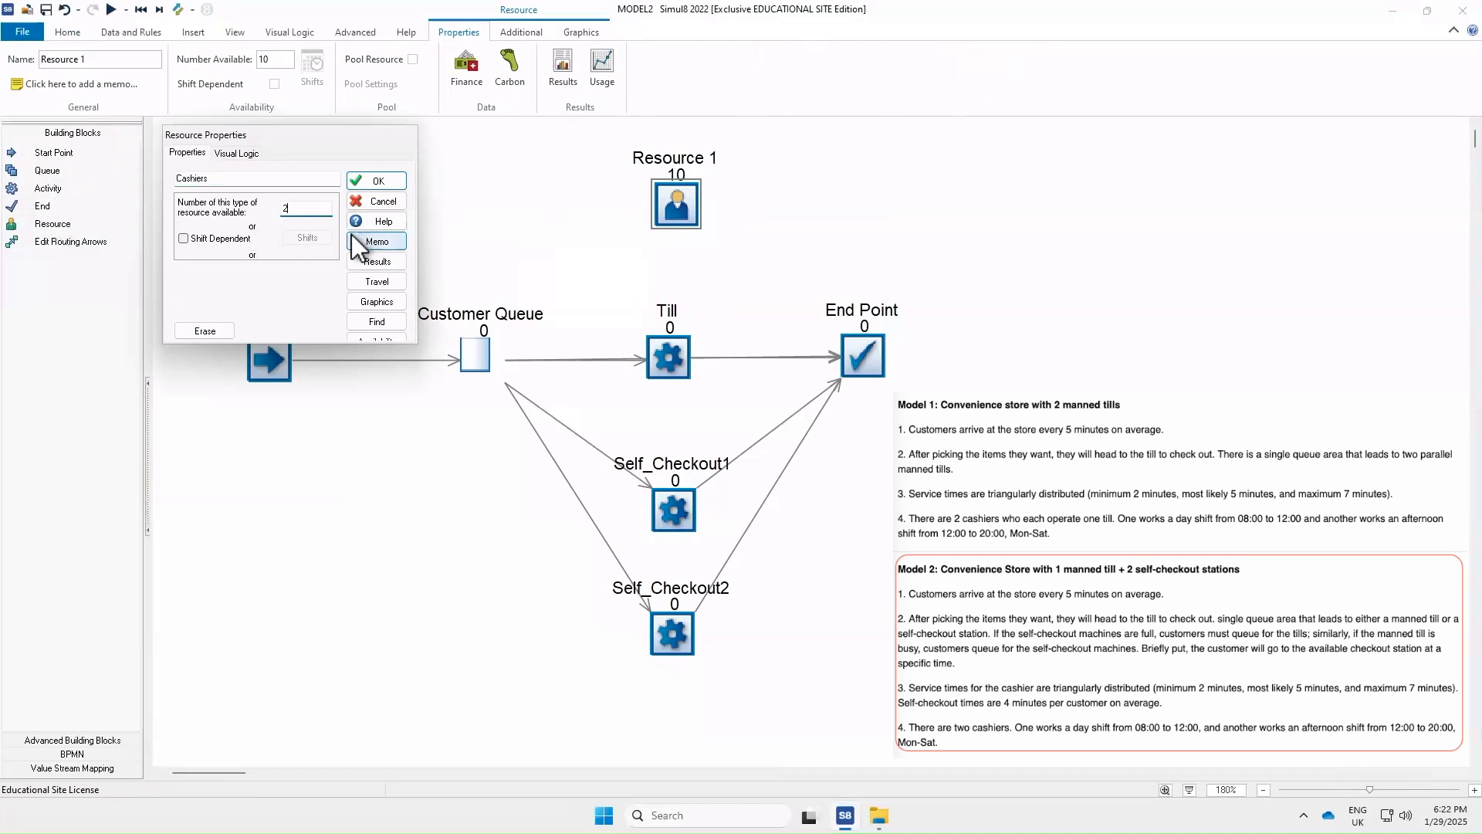
Make Cashiers shift dependent and review the Day Shift and Afternoon Shift patterns
click(192, 239)
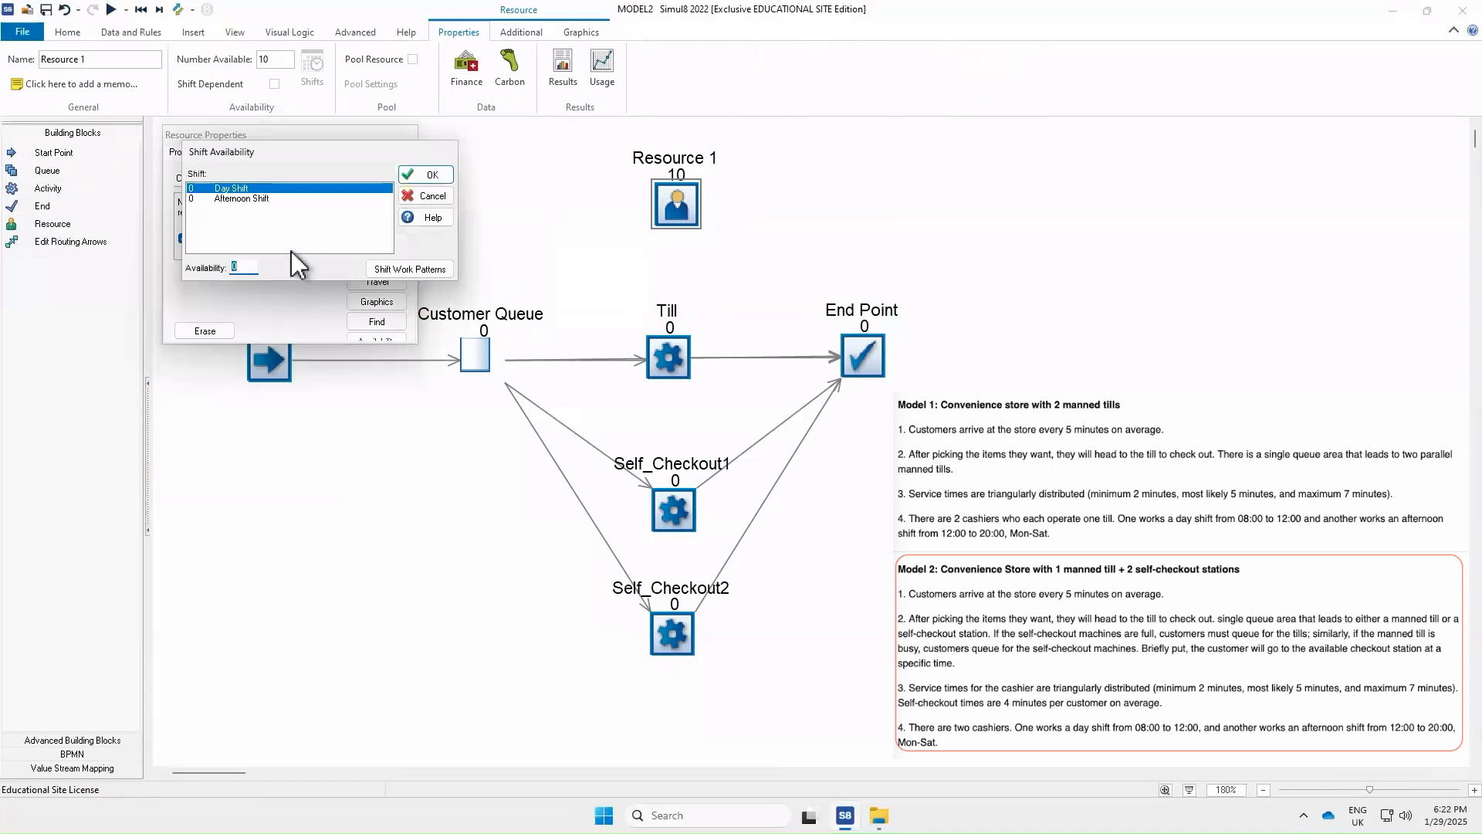
click(275, 188)
click(397, 267)
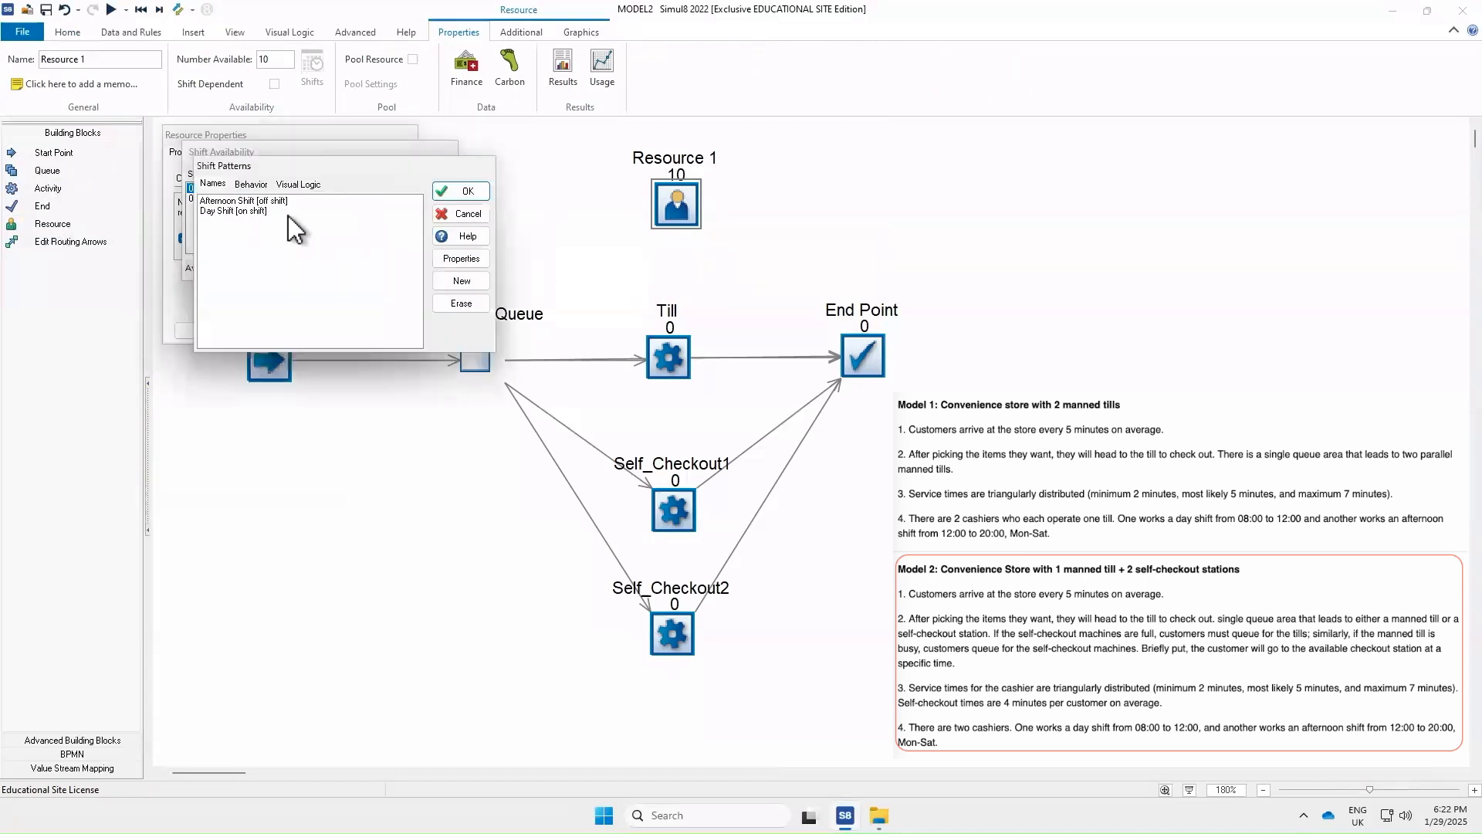
double_click(228, 211)
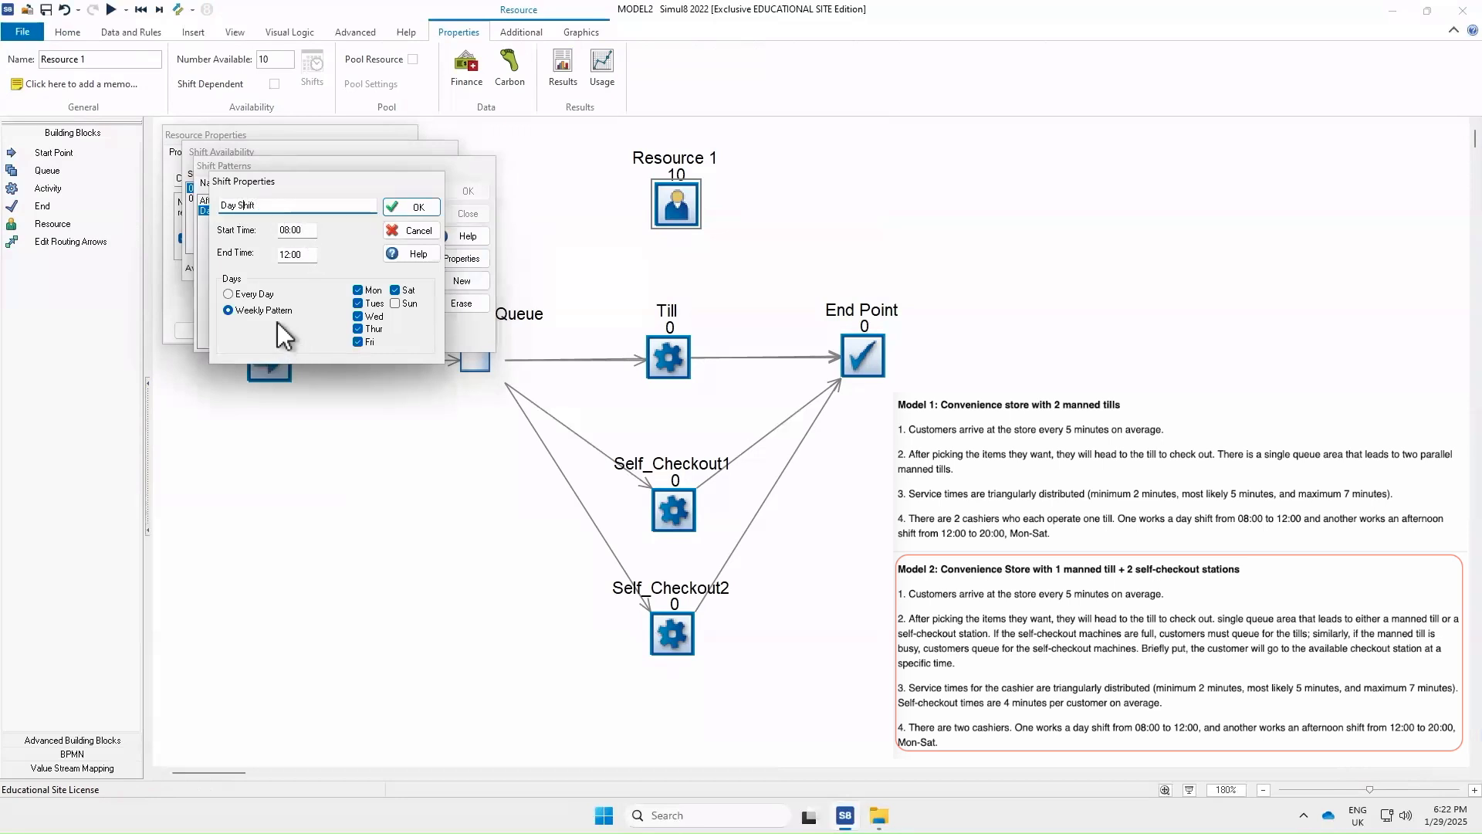
click(407, 208)
click(271, 201)
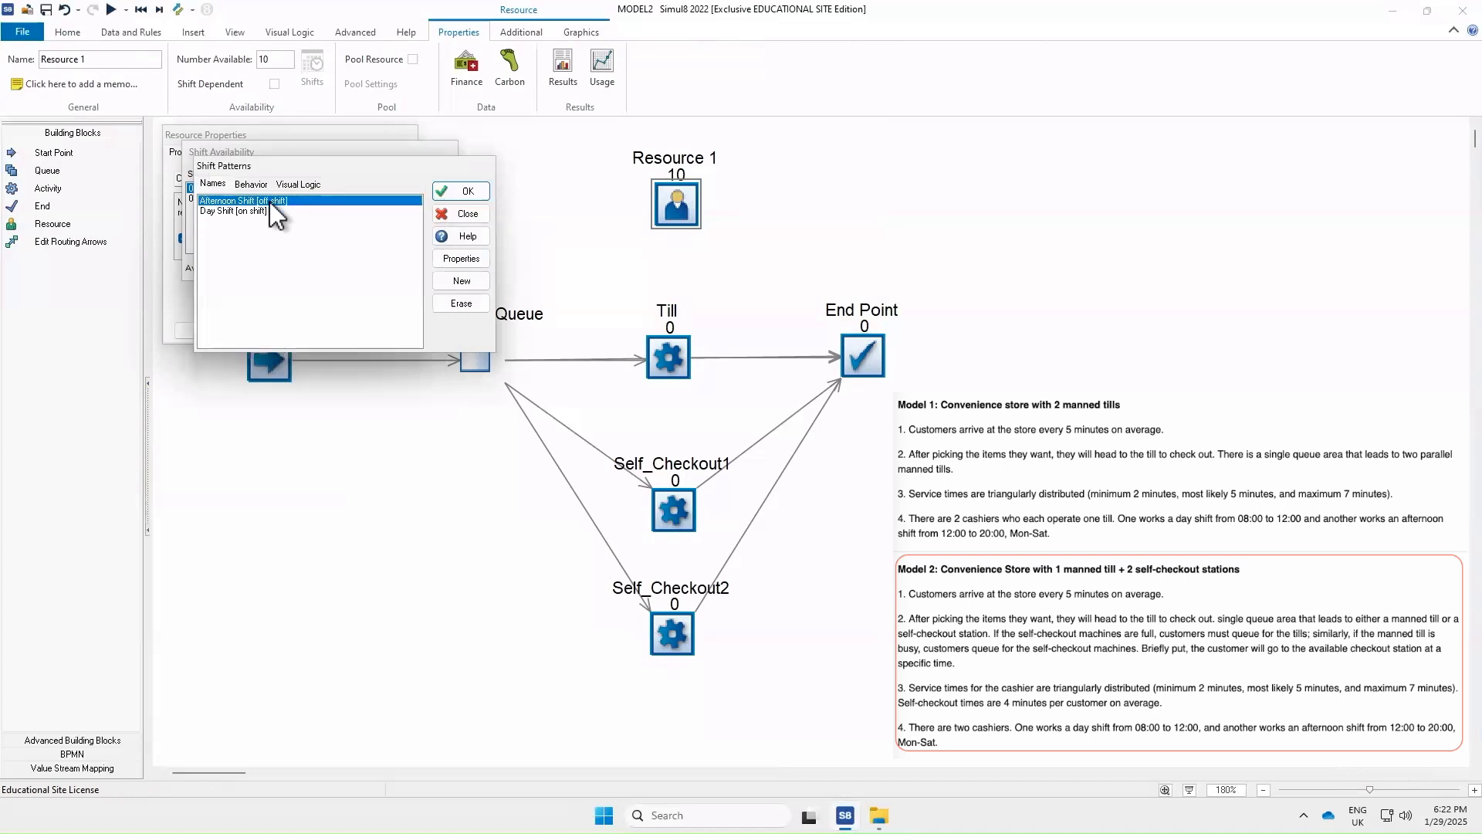
double_click(270, 202)
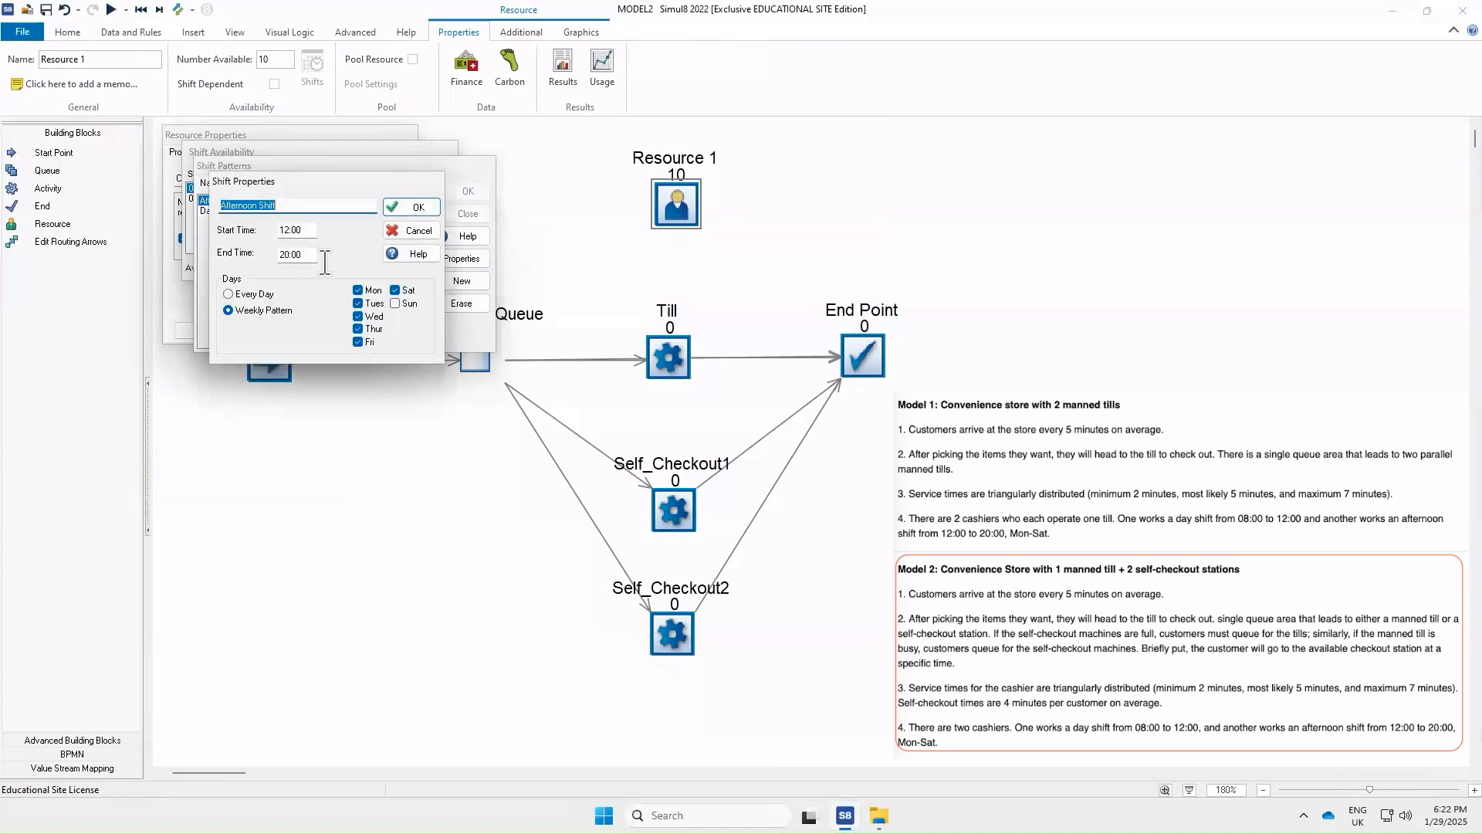
click(420, 210)
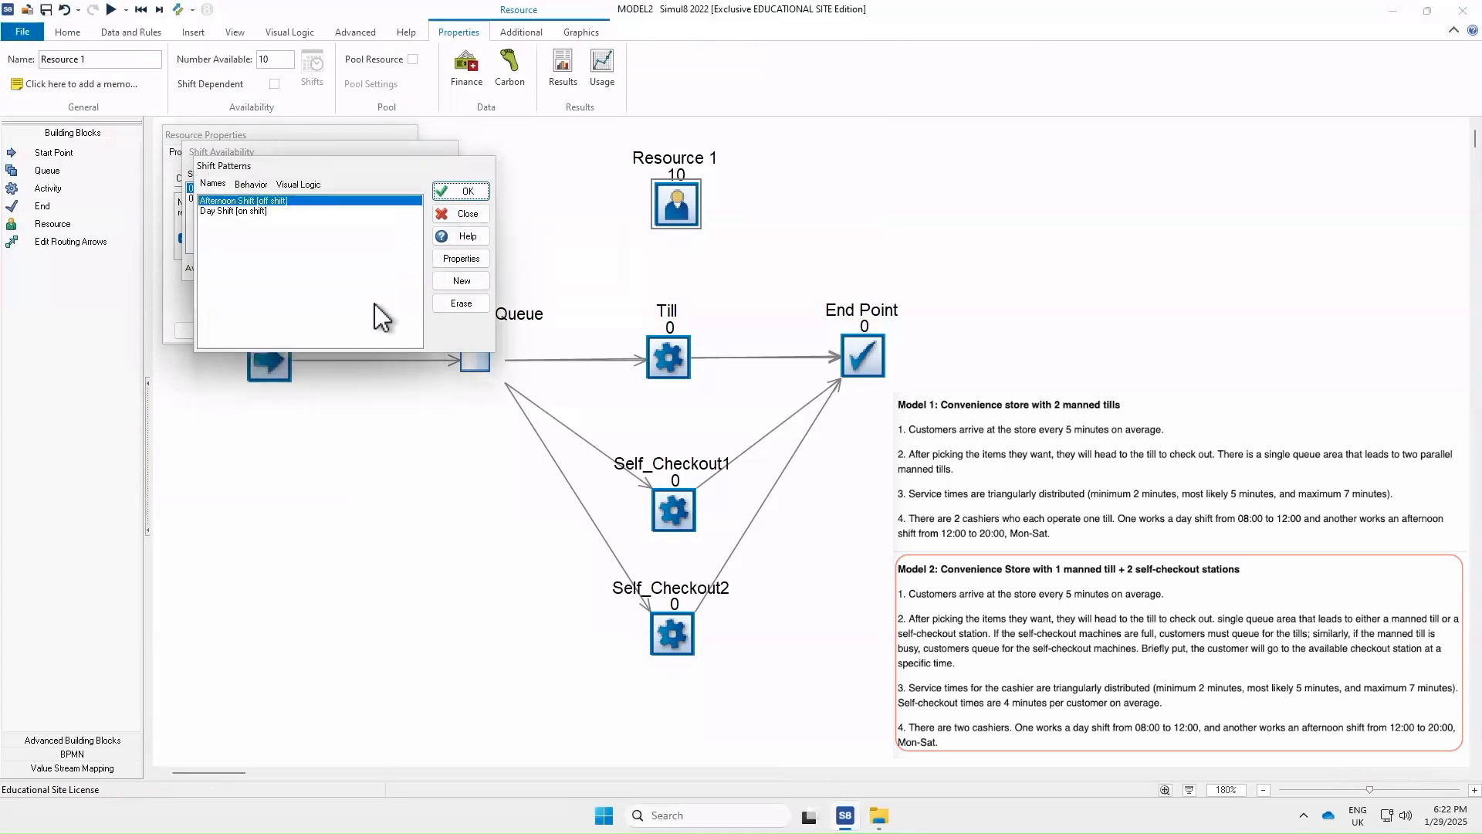
click(467, 198)
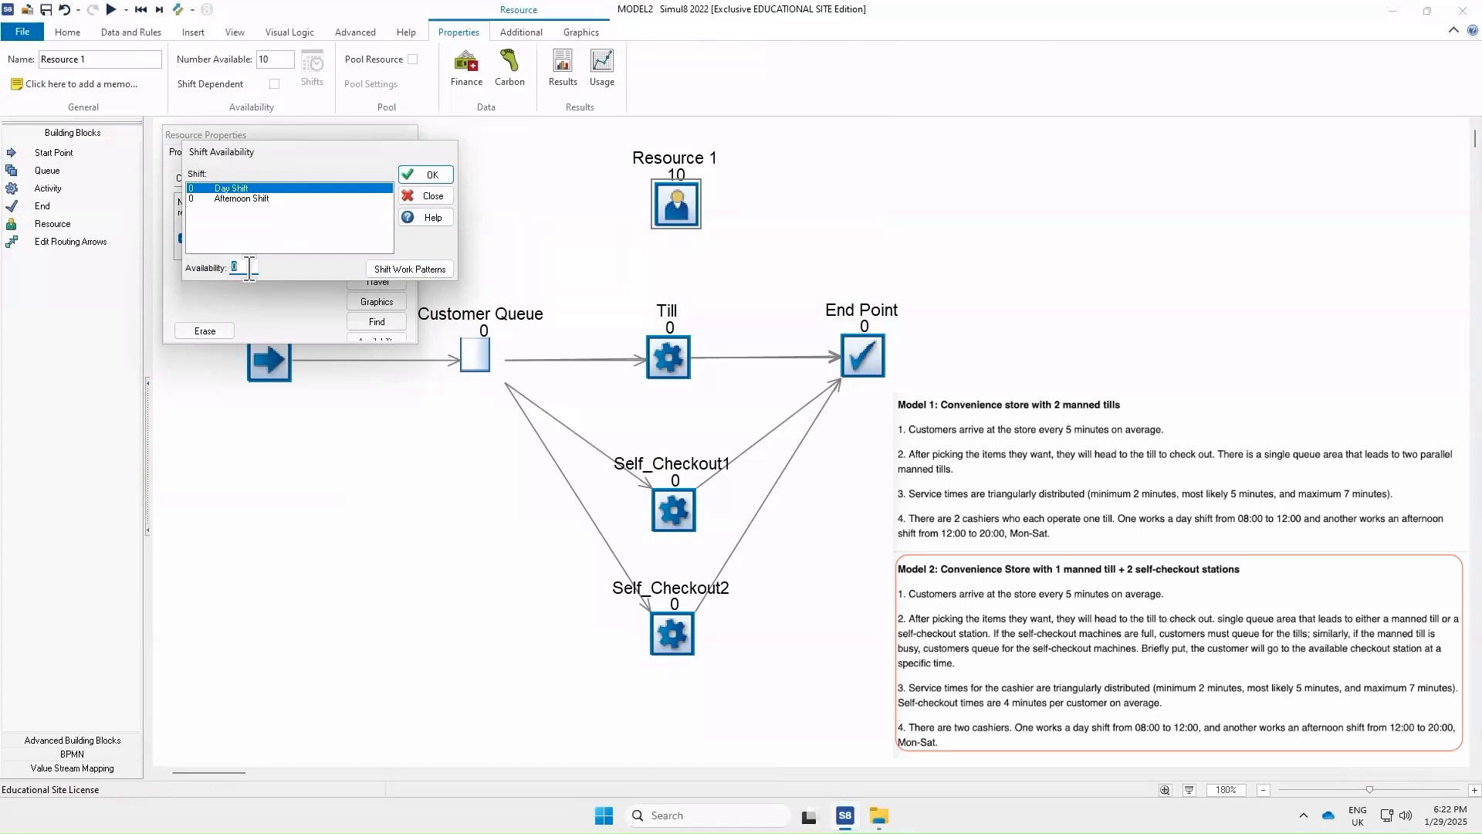
Set Cashiers availability to 1 for the Day Shift and 1 for the Afternoon Shift
text(1)
click(252, 198)
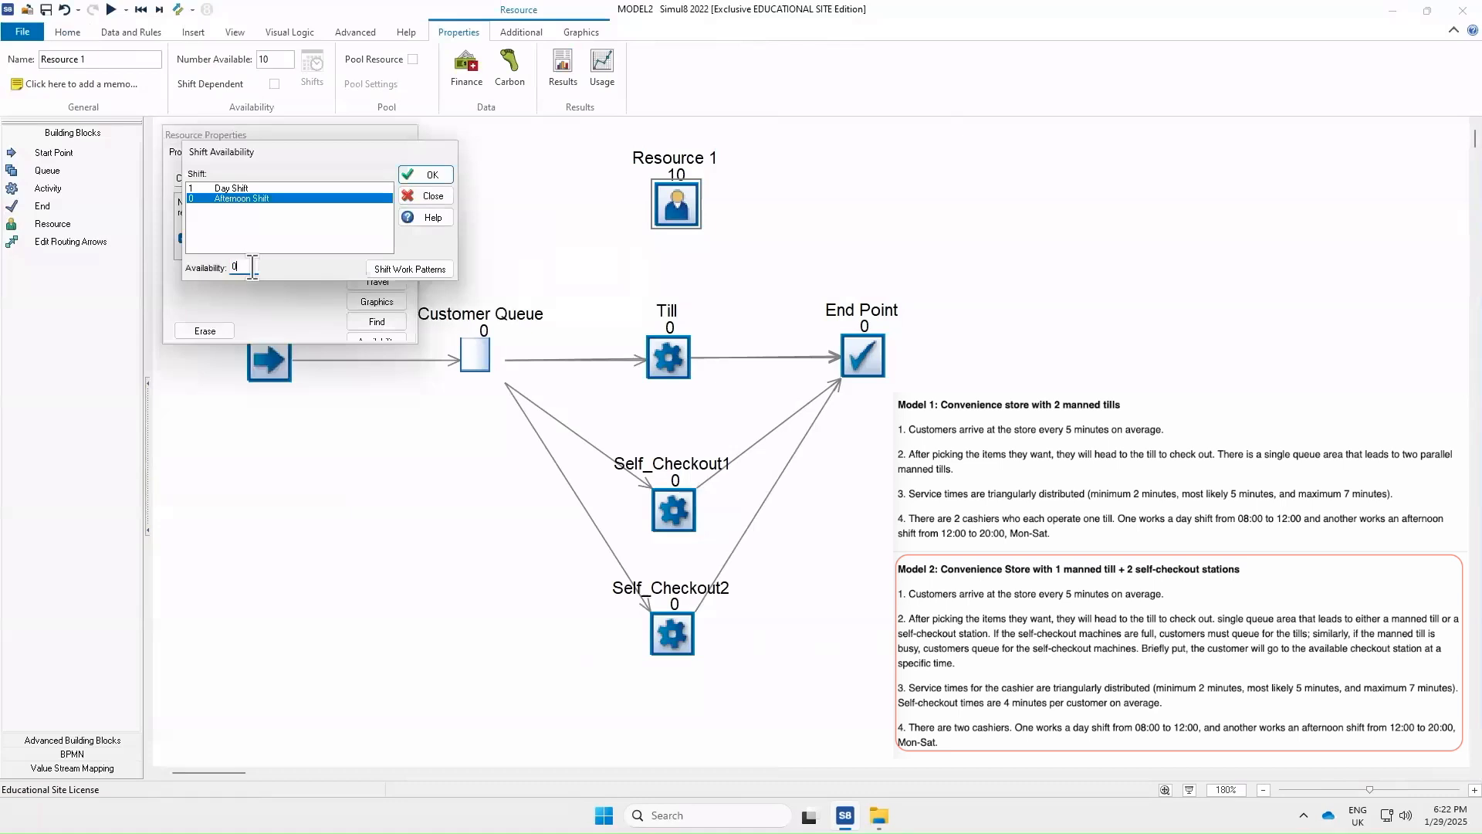
text(1)
click(426, 175)
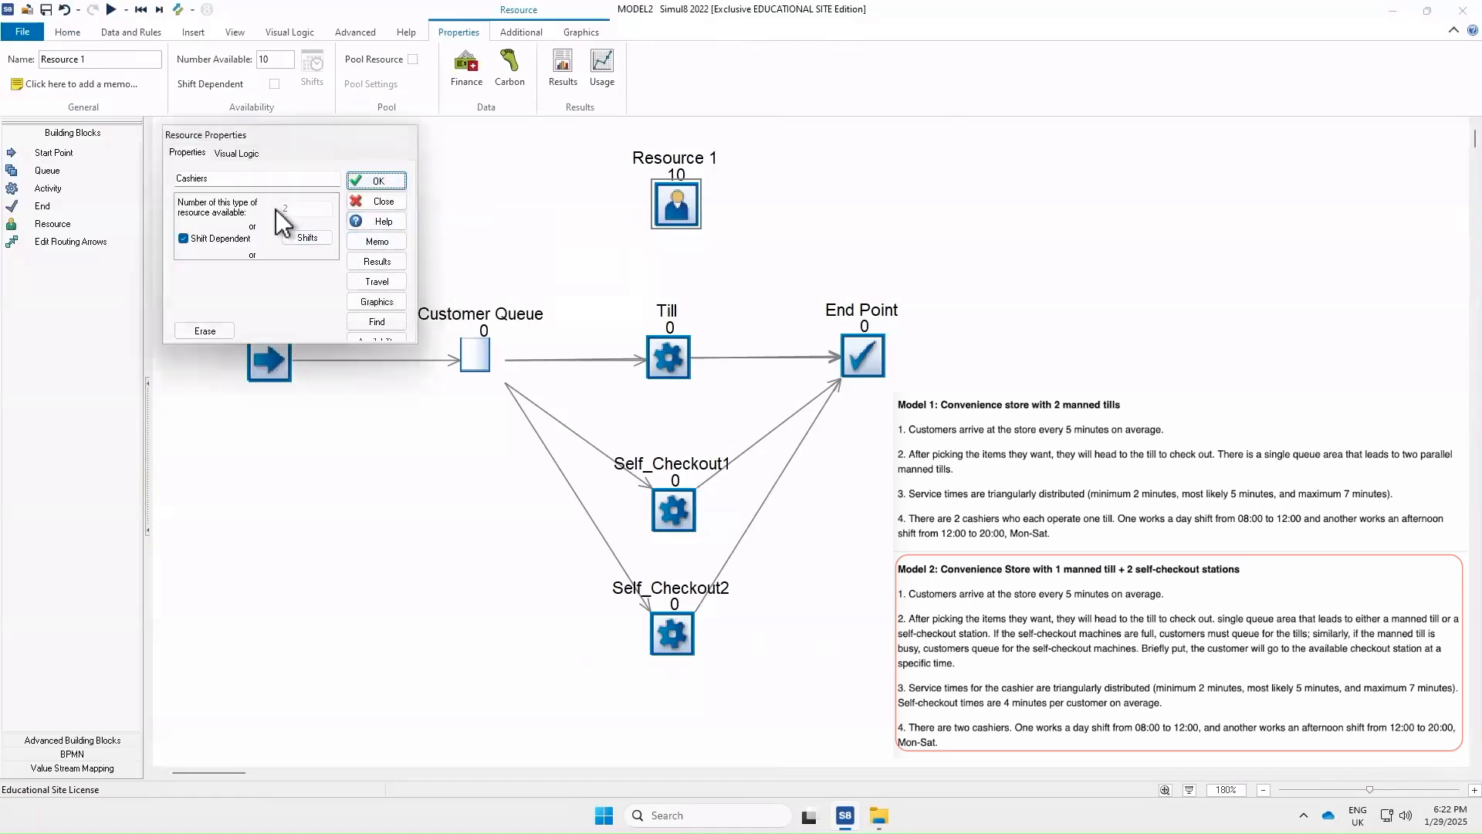
click(375, 180)
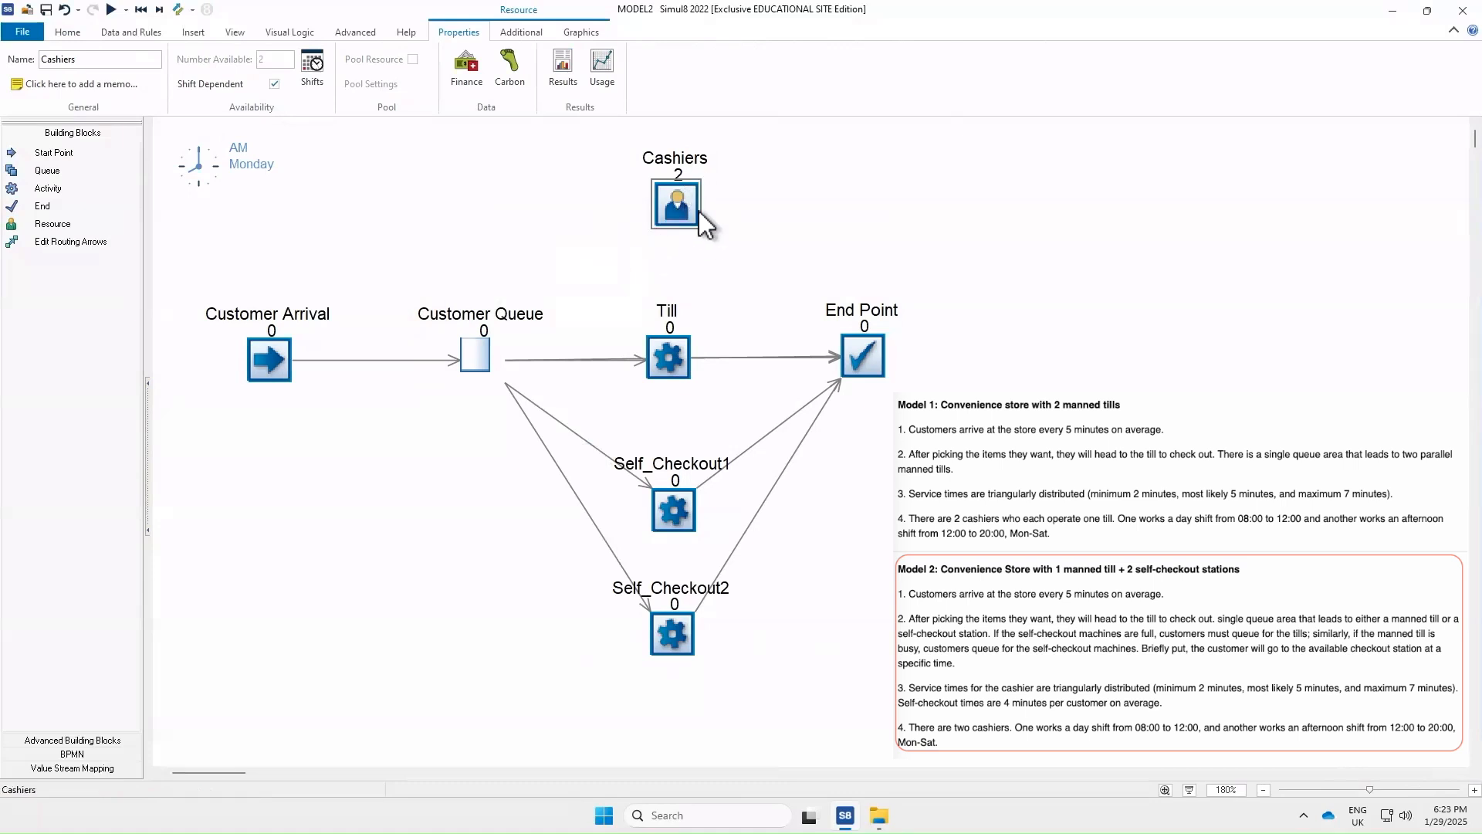
Assign the Cashiers resource as a requirement of the Till activity
double_click(669, 359)
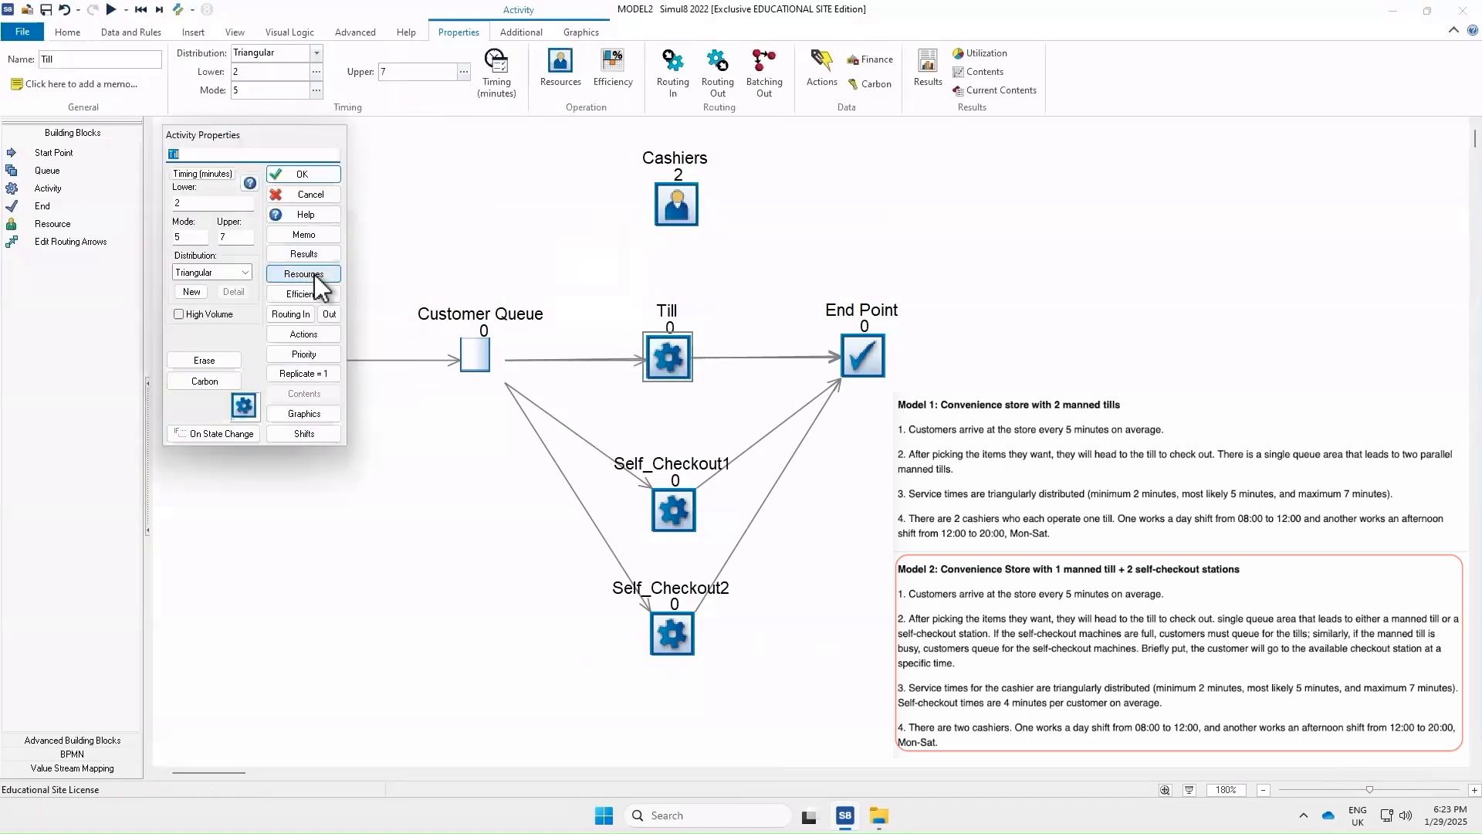
click(313, 275)
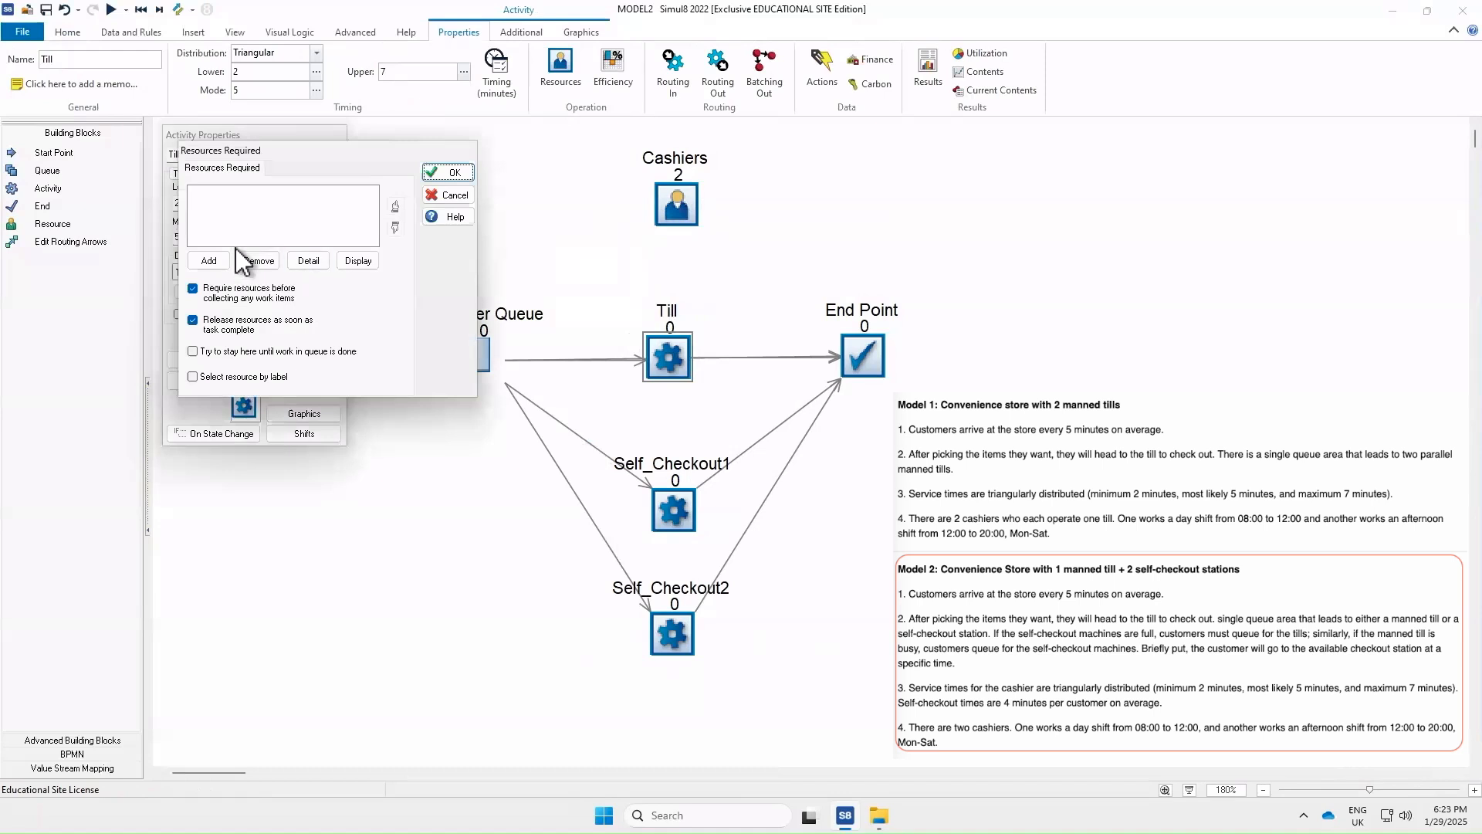
click(209, 261)
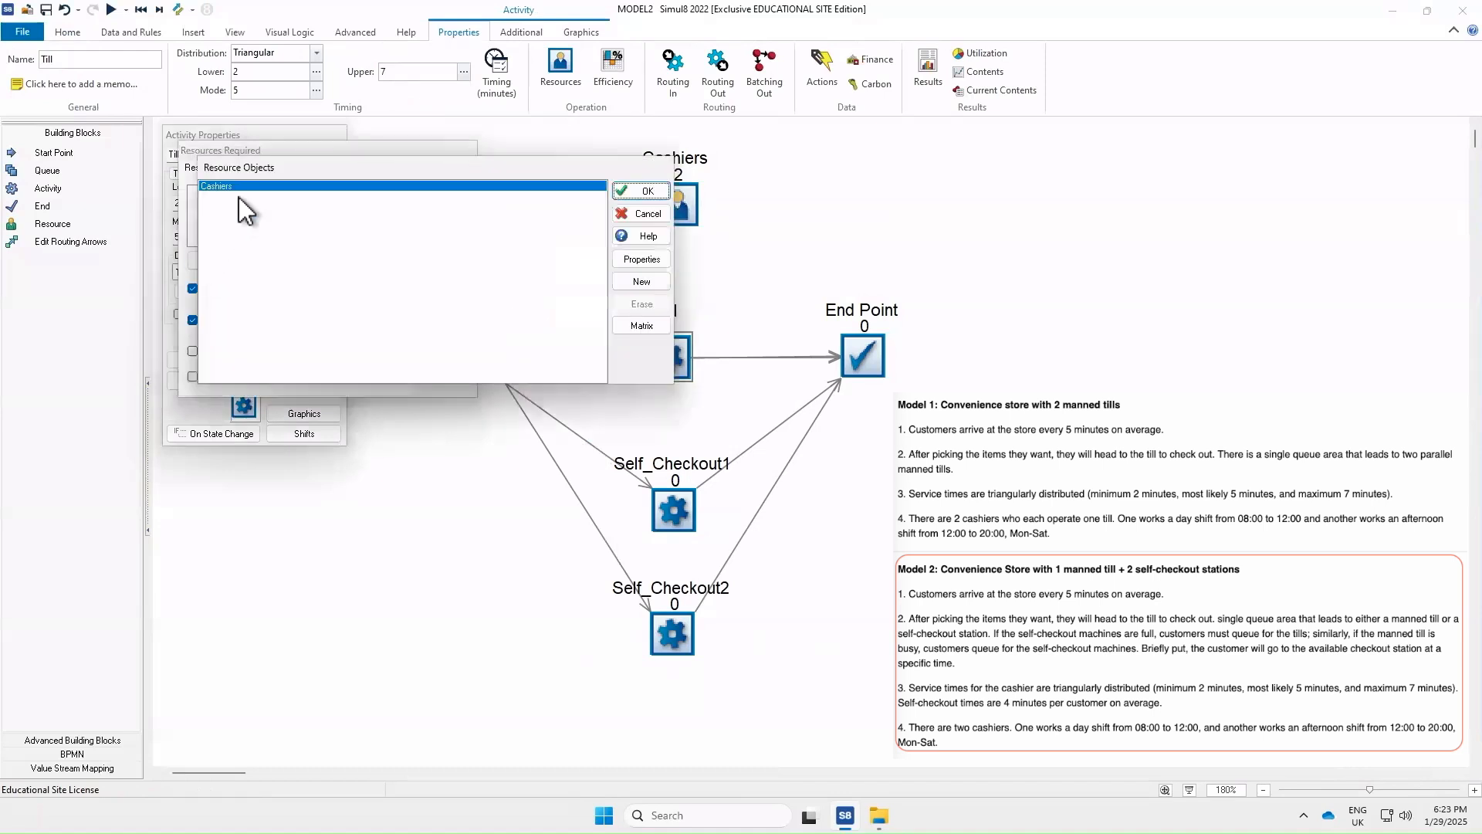
click(657, 193)
click(454, 172)
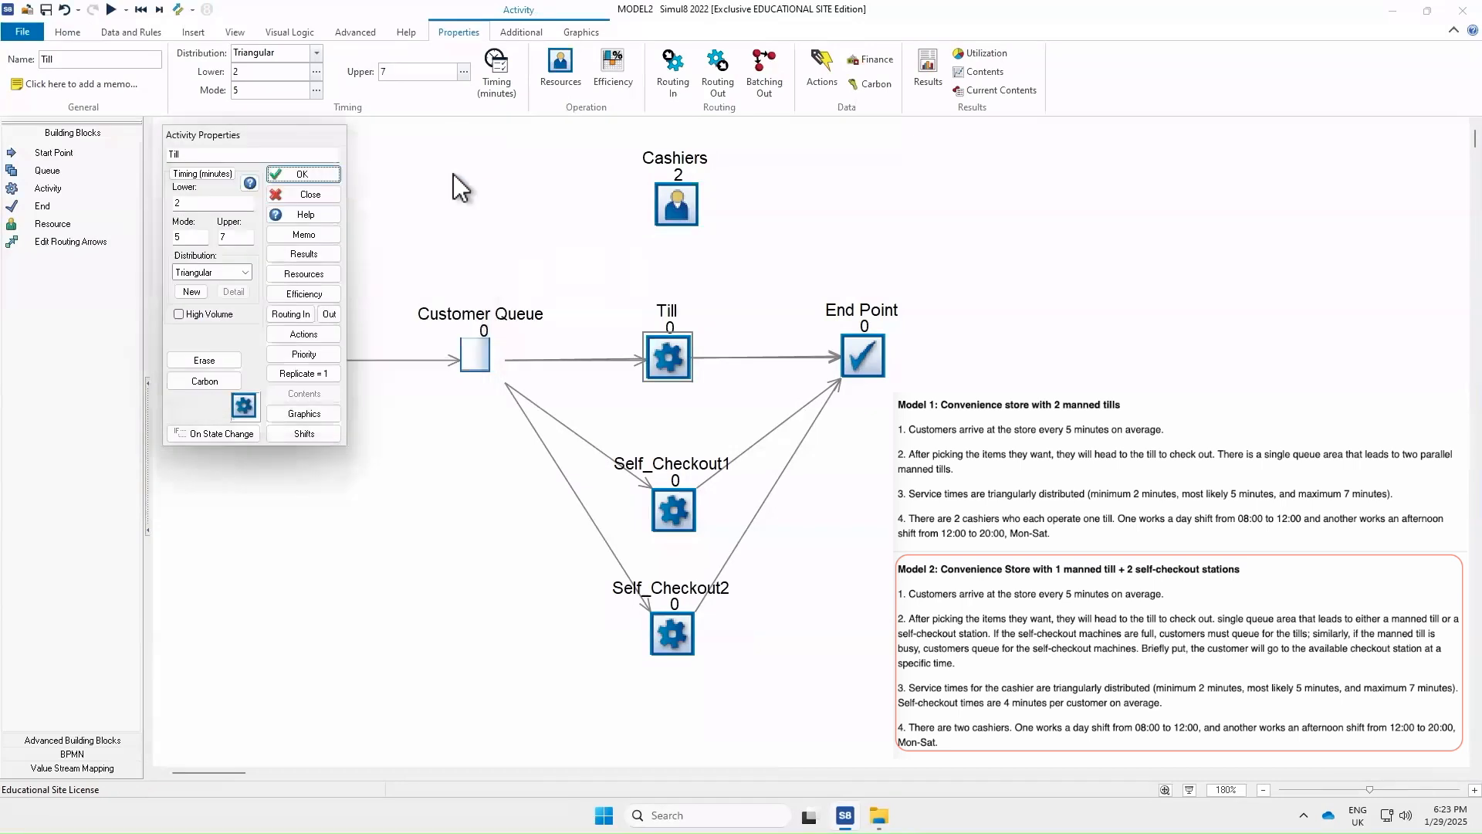
click(301, 173)
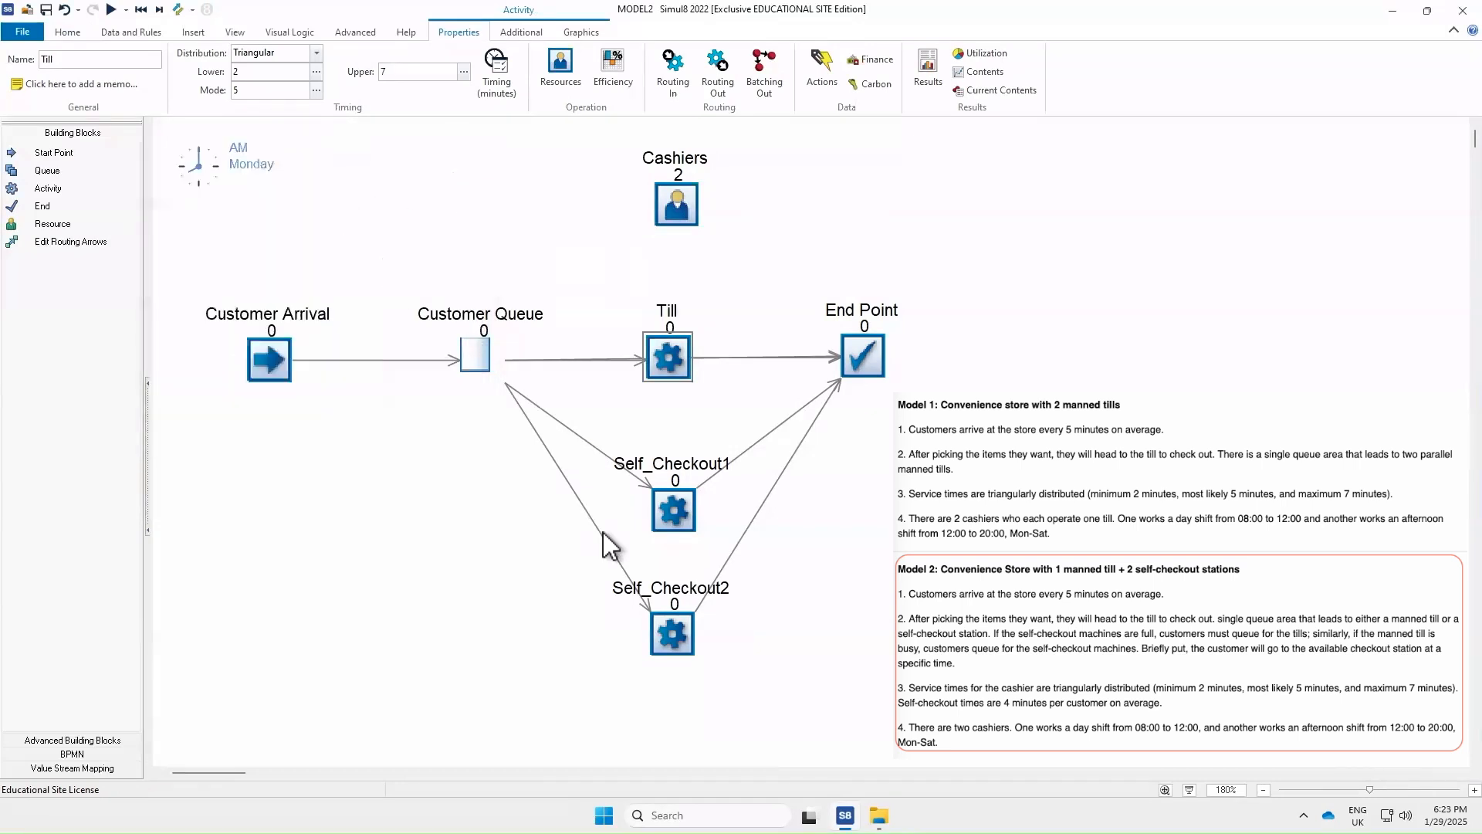
click(757, 388)
click(684, 208)
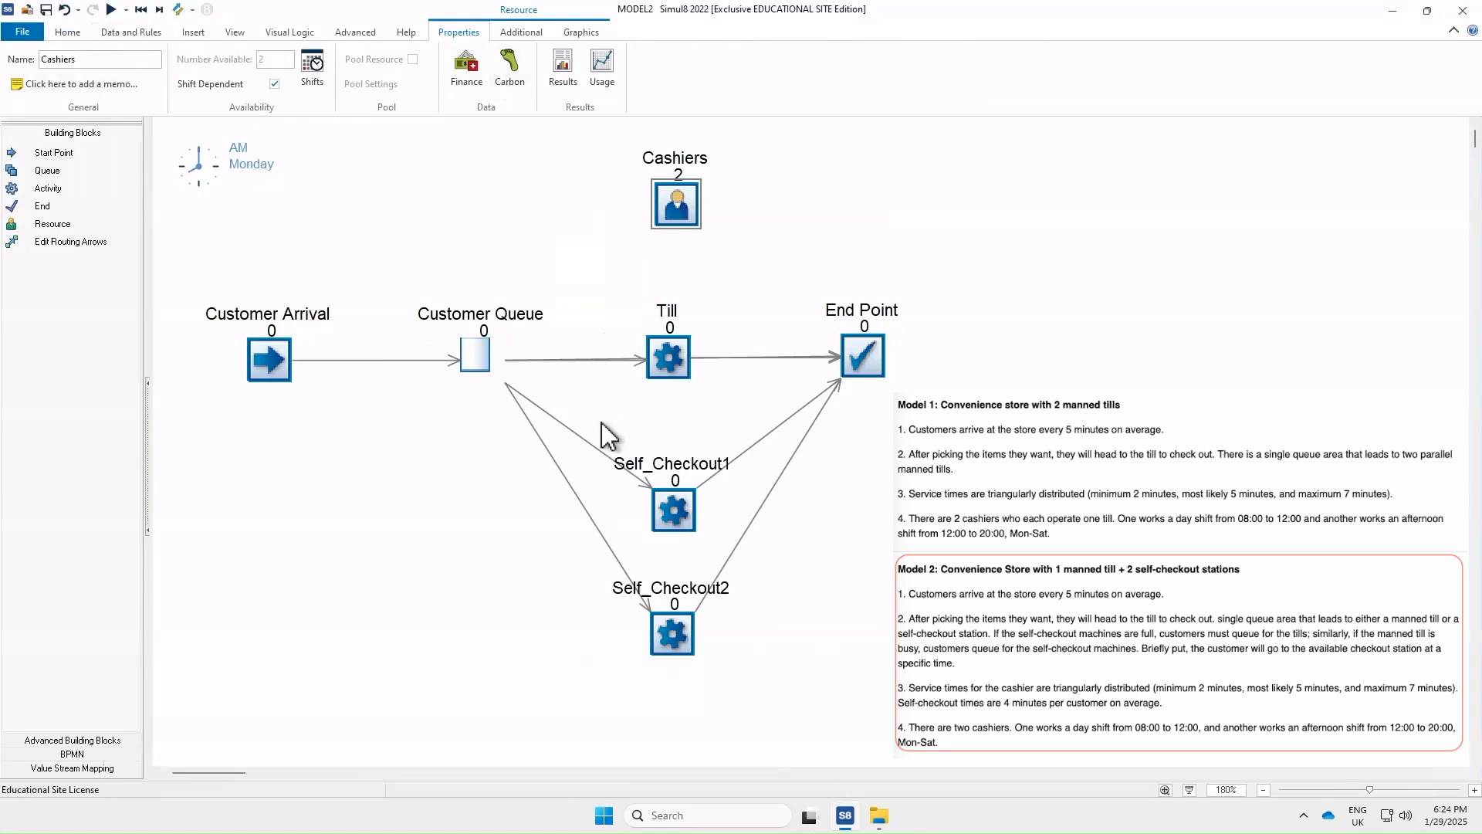
click(436, 438)
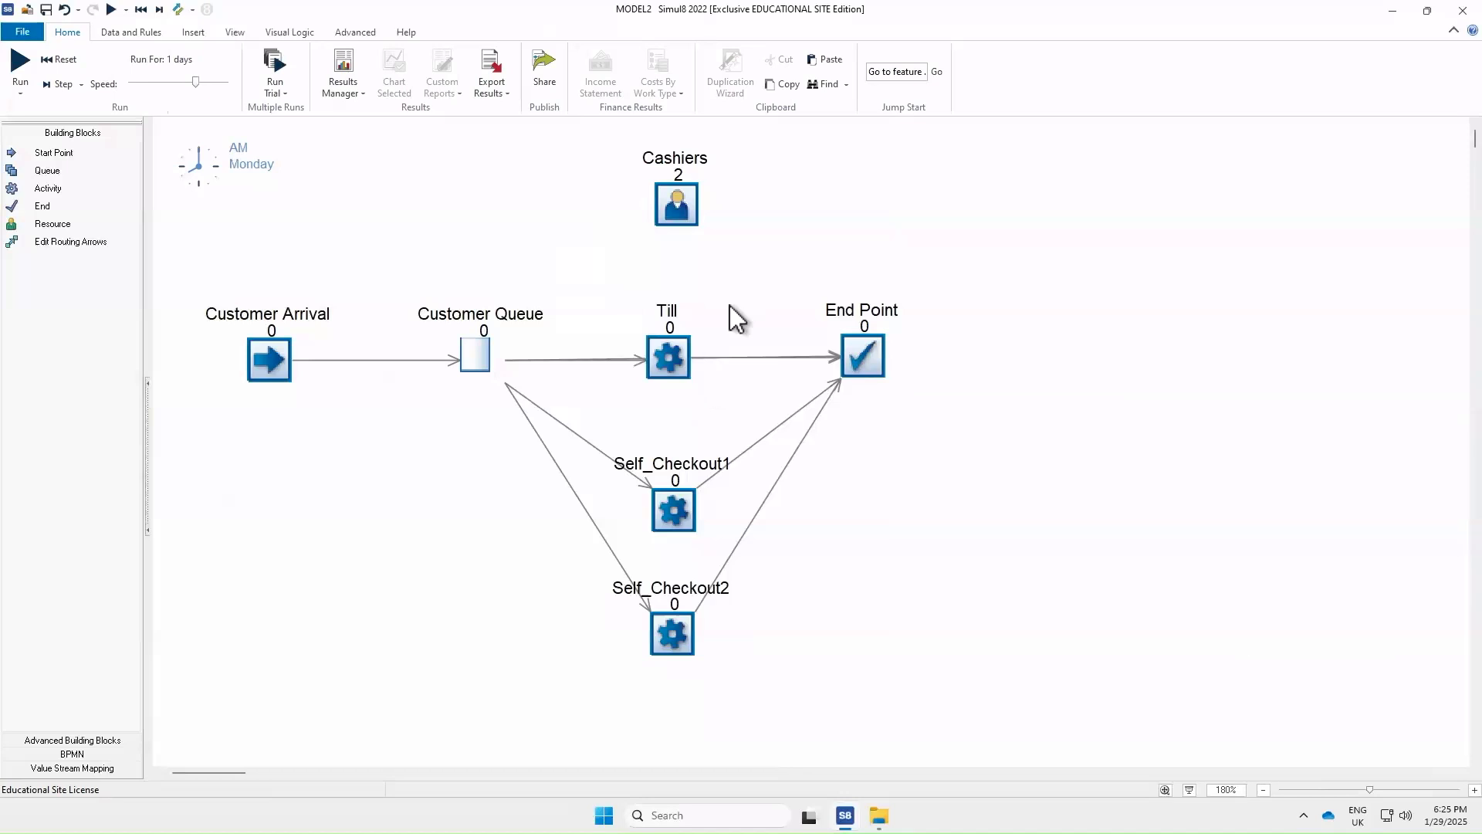
Open the Till's Utilization and Contents results charts and arrange them at the side of the model
click(683, 359)
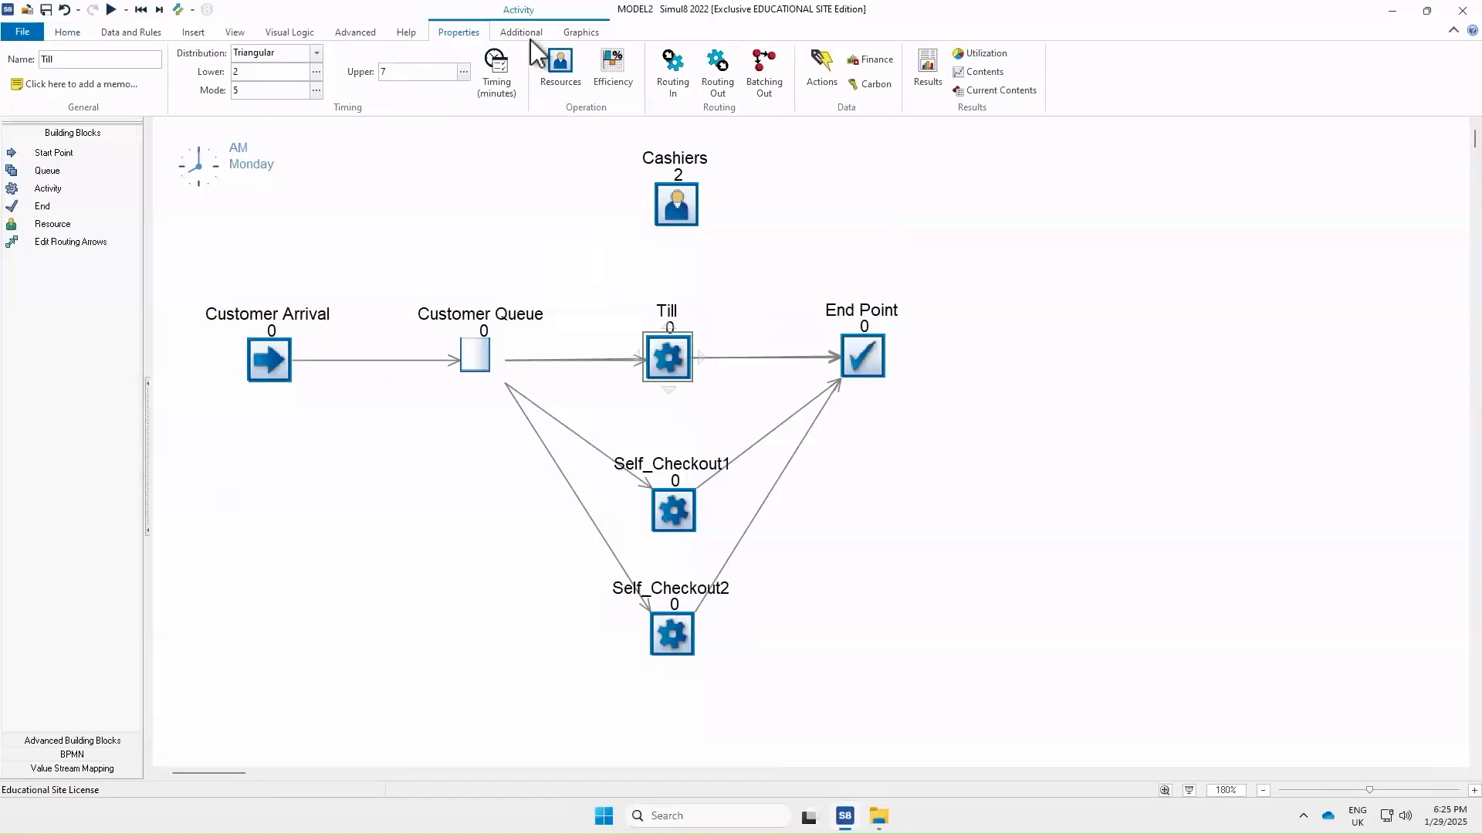
click(985, 53)
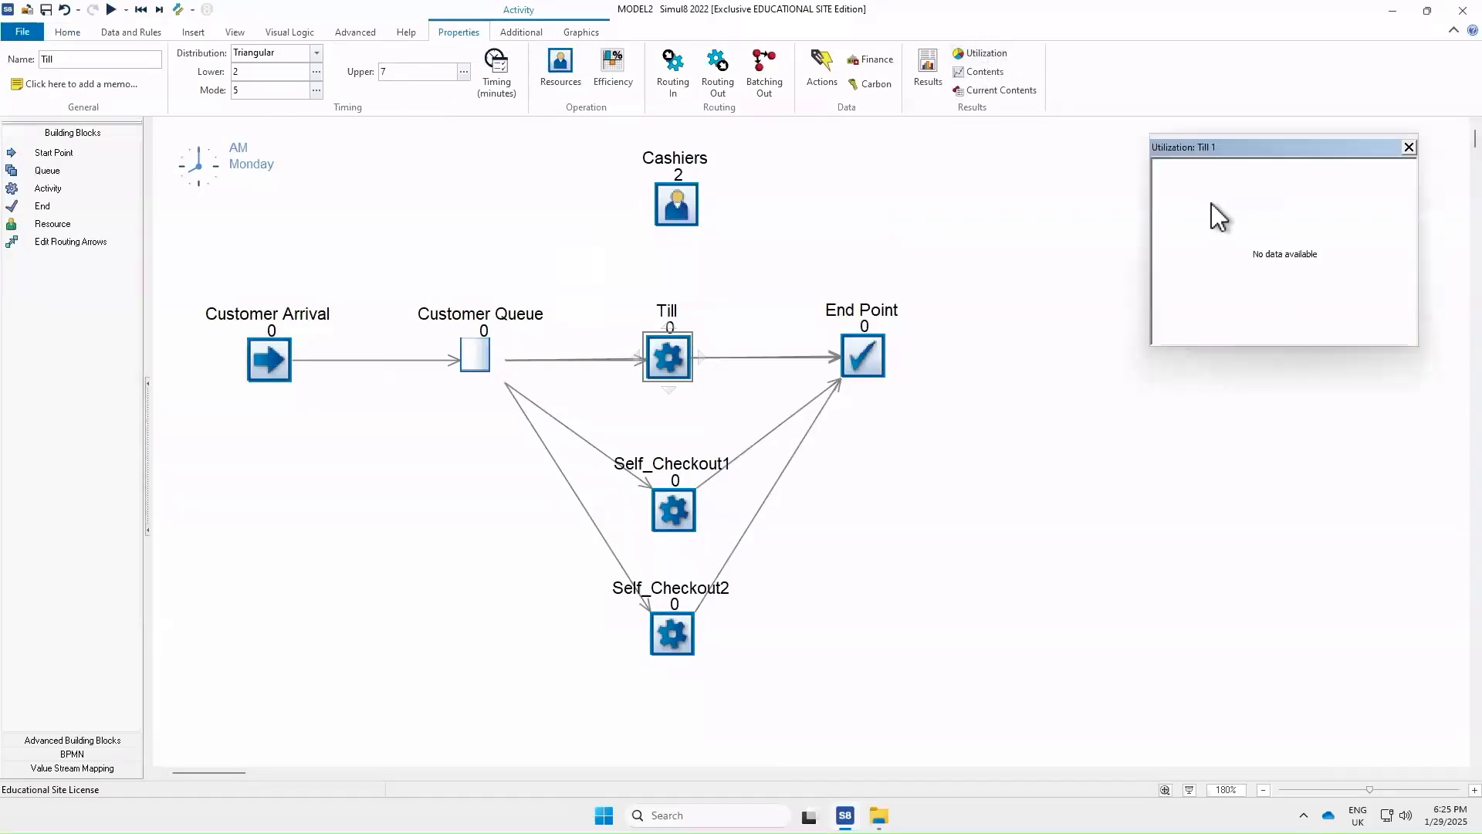
click(985, 71)
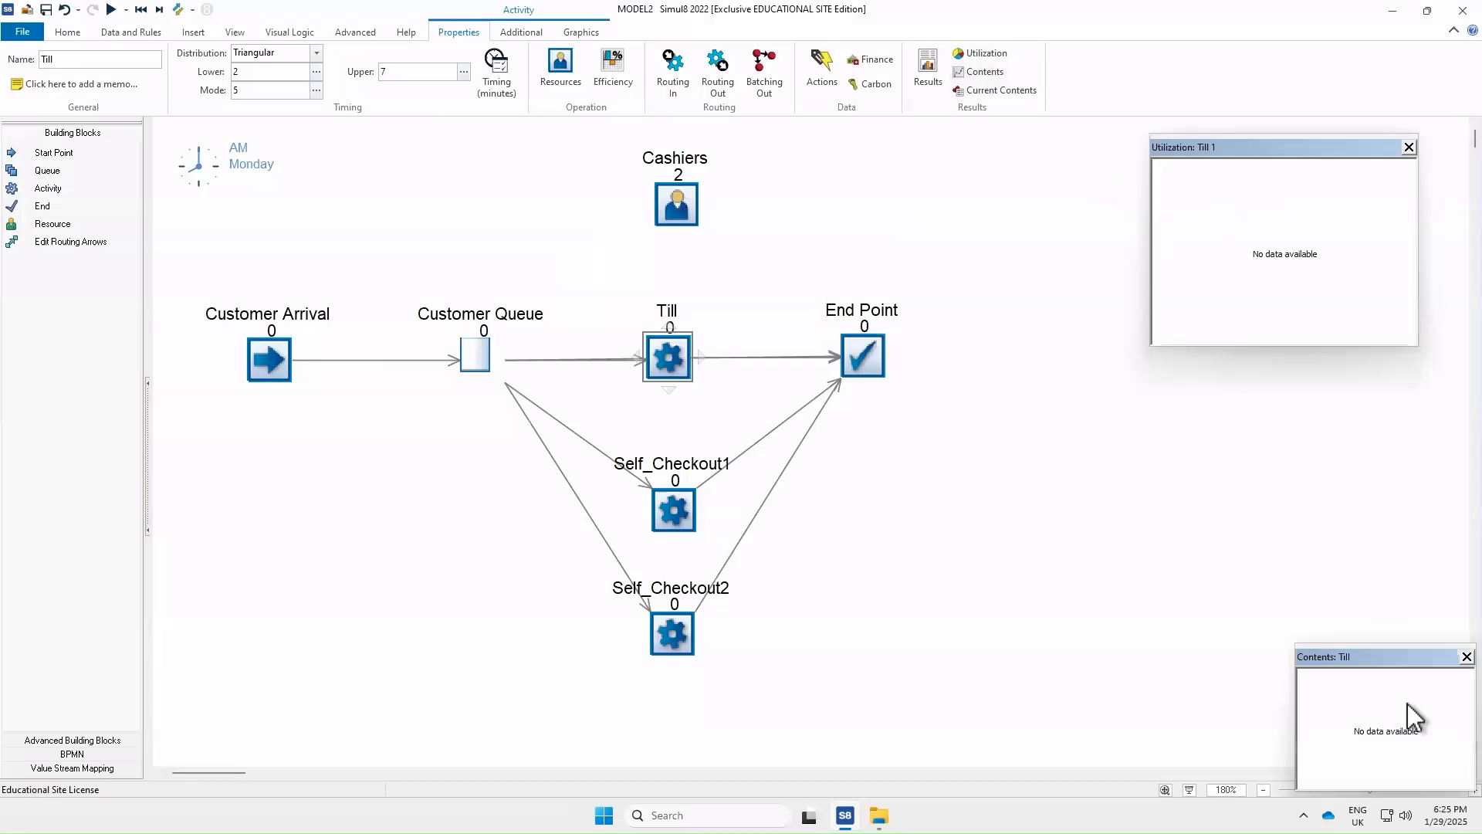
drag(1382, 658, 1245, 368)
drag(1334, 496, 1419, 543)
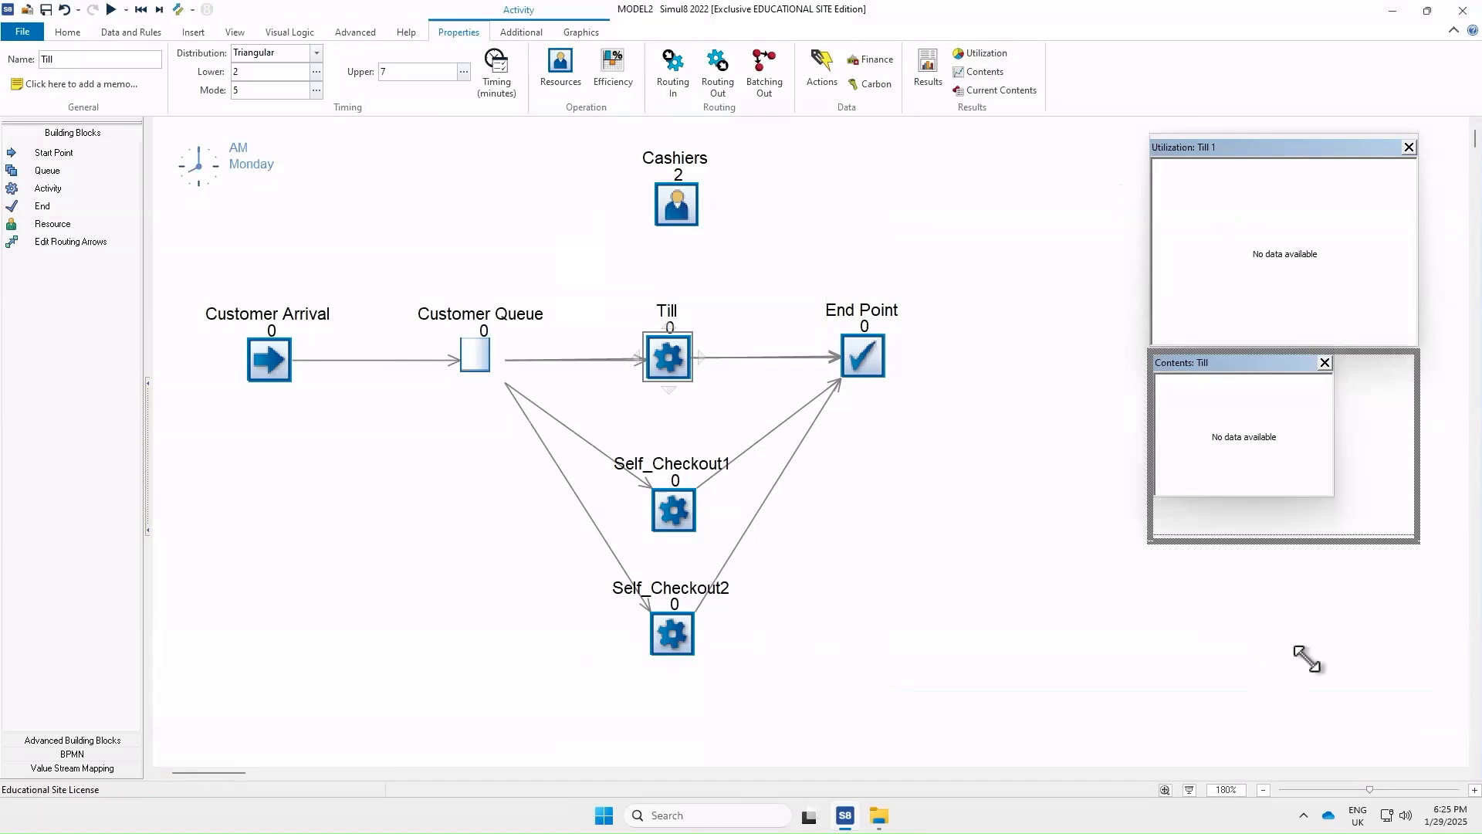
click(1278, 660)
Open the Customer Queue's Queuing Time and Contents charts and stack them beside the Customer Arrival area
click(497, 374)
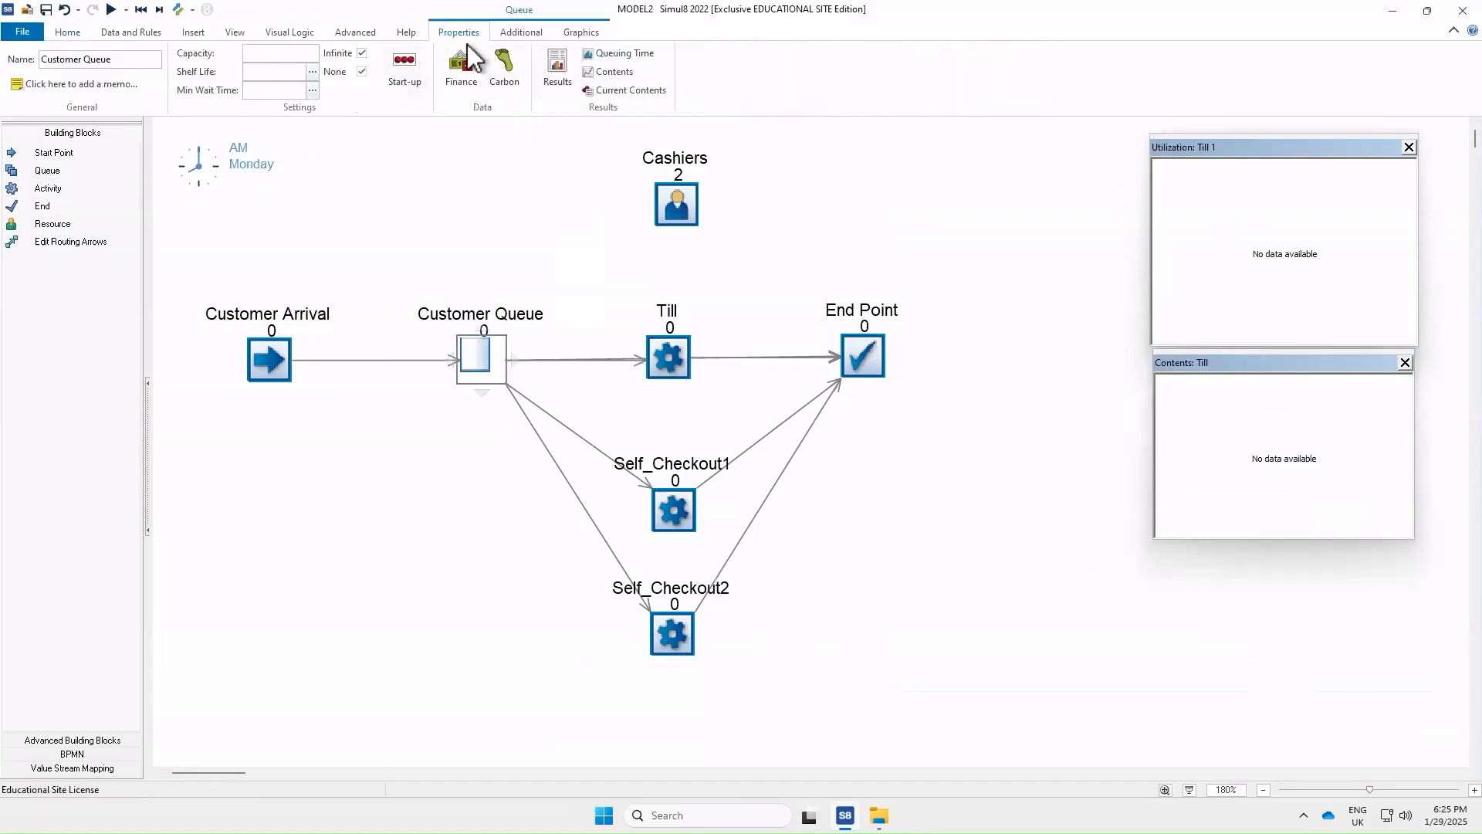
click(614, 54)
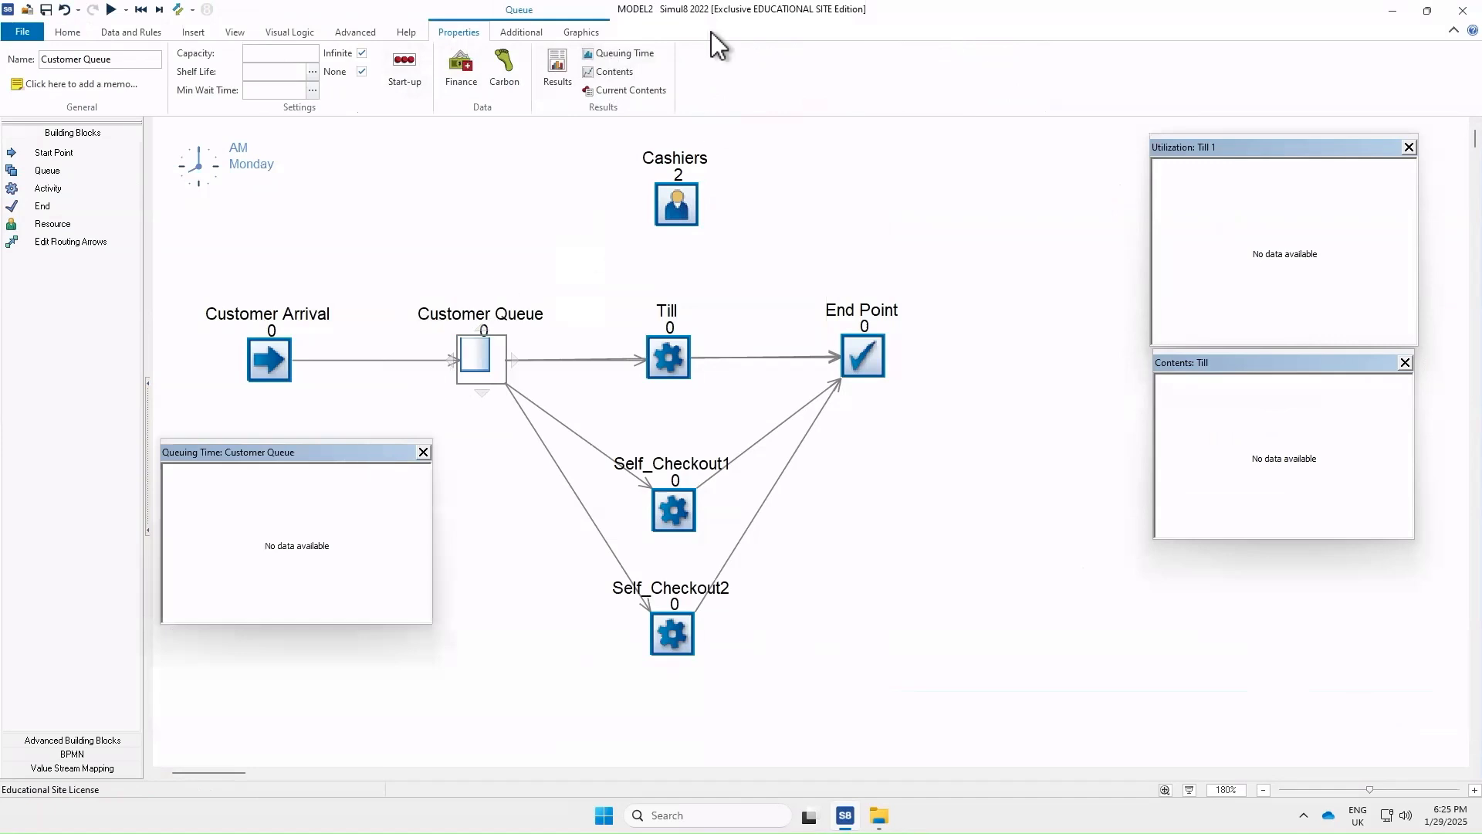
click(617, 73)
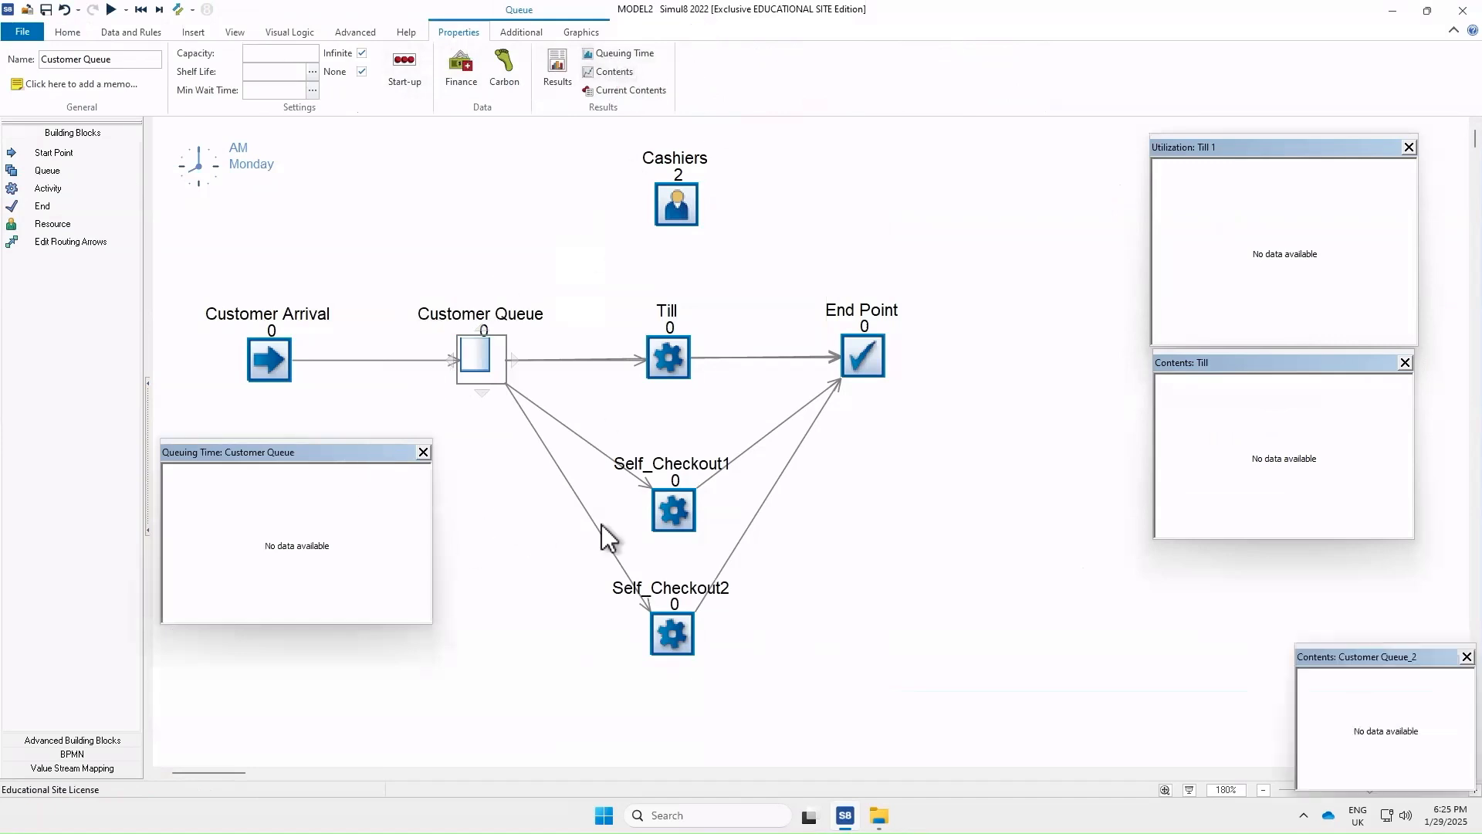
drag(1342, 658, 212, 642)
drag(345, 776, 427, 796)
click(556, 762)
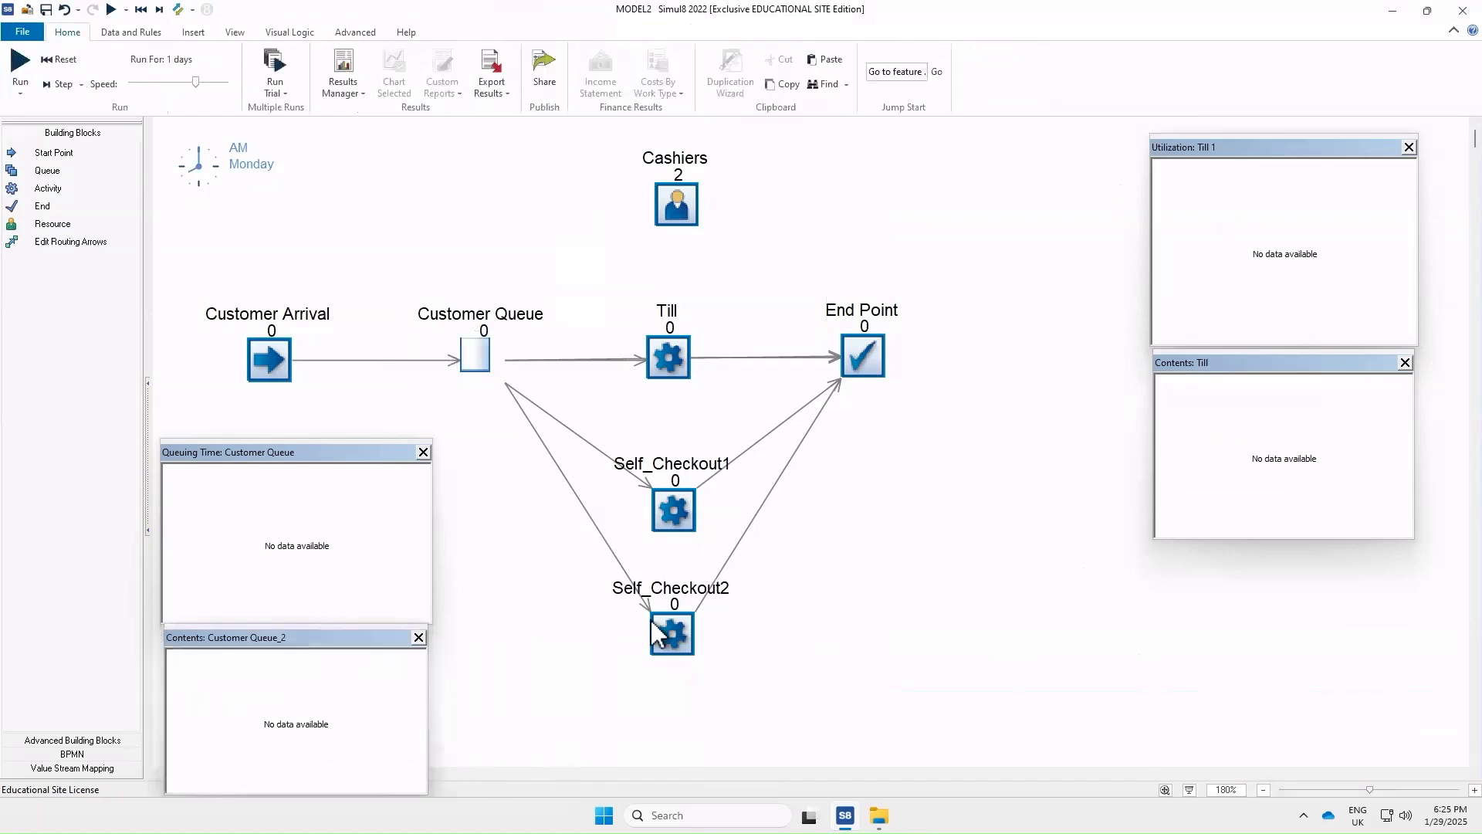
Open Self_Checkout1's Utilization and Contents charts and position them next to the self-checkouts
click(678, 511)
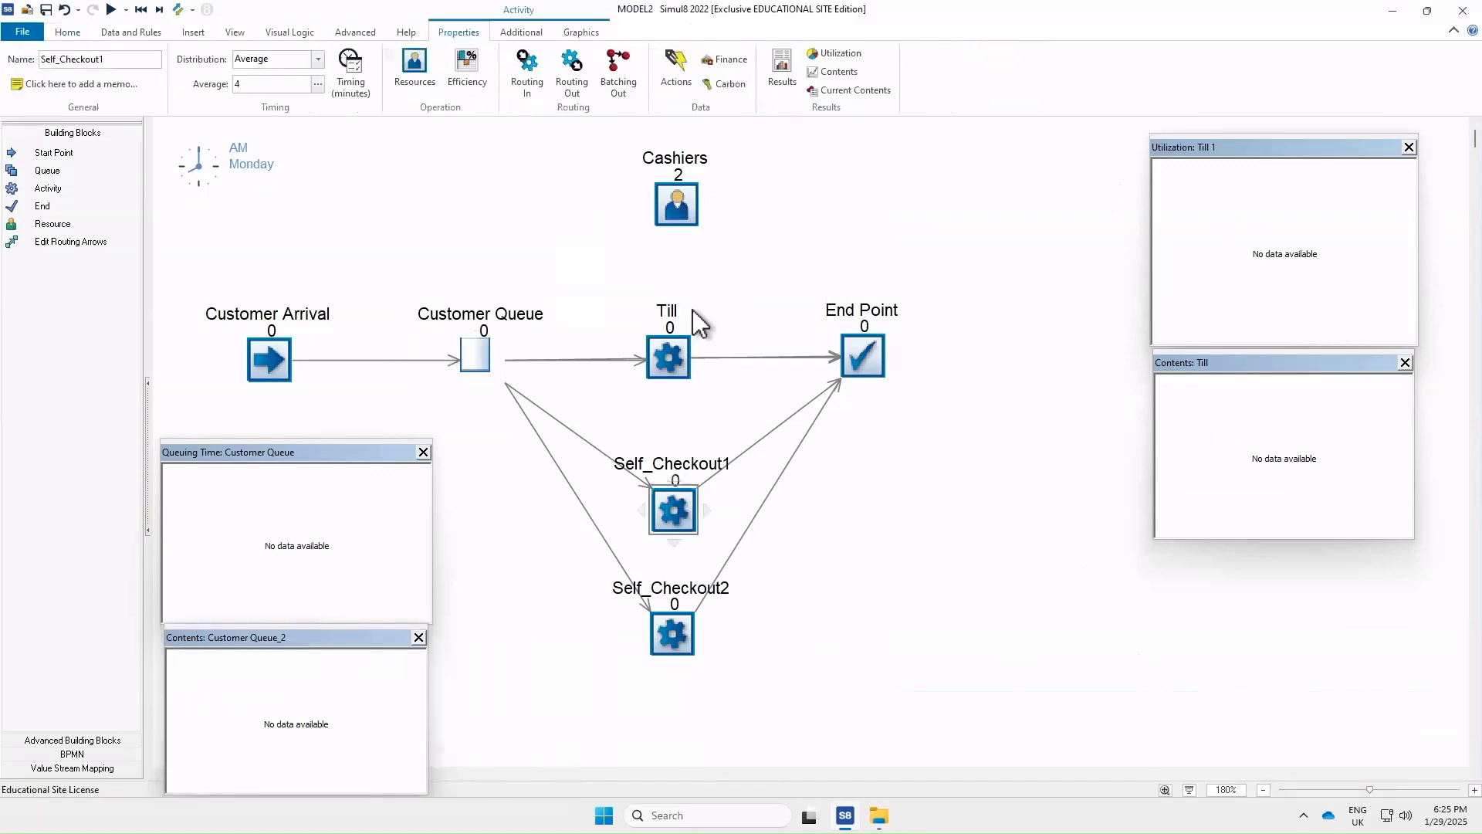
click(850, 54)
click(1006, 516)
drag(1004, 511, 1004, 513)
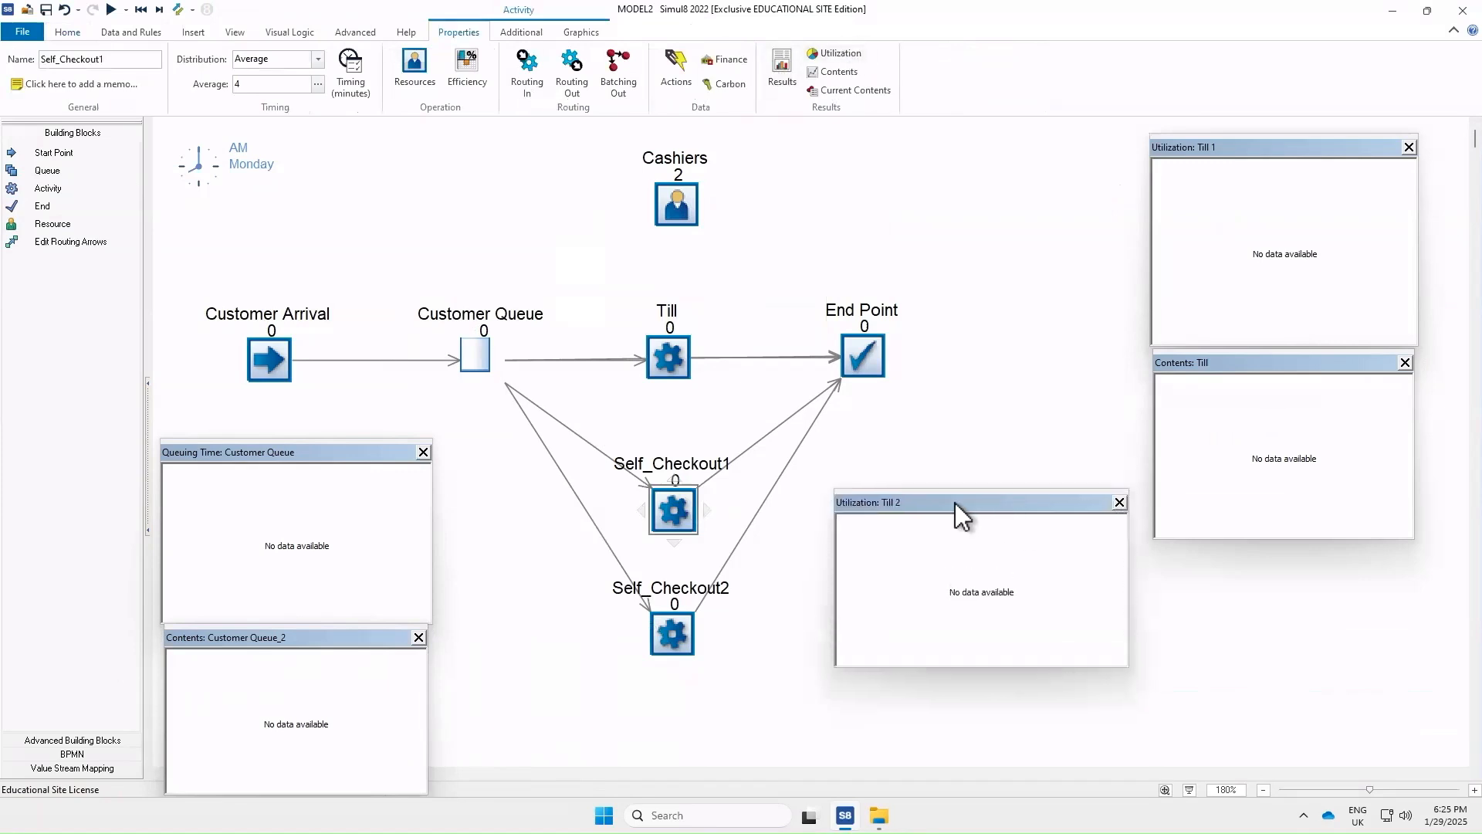
click(838, 72)
mouse_move(1403, 662)
mouse_down()
mouse_move(919, 709)
mouse_move(951, 688)
mouse_up()
drag(1112, 660, 1012, 637)
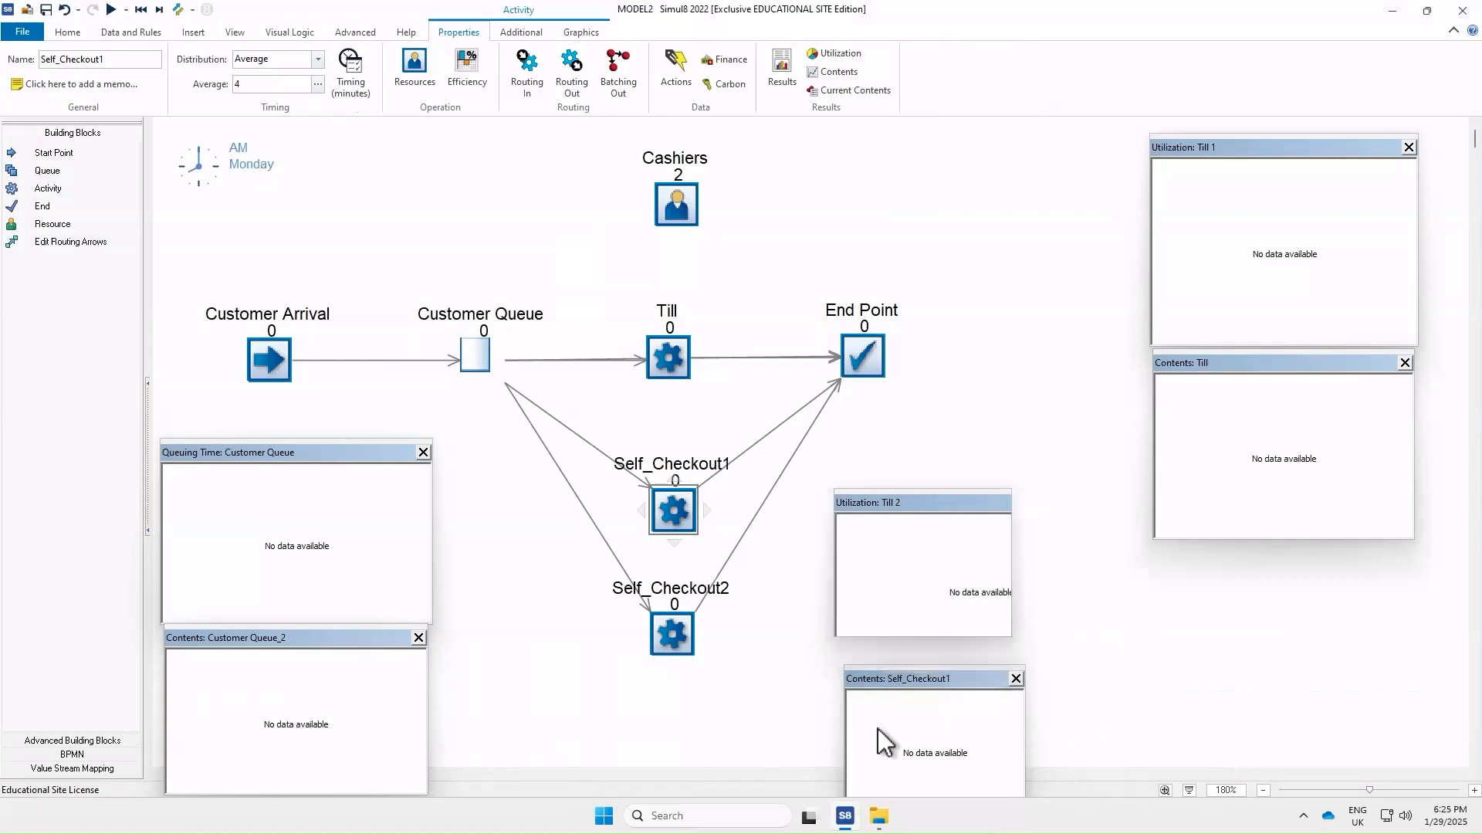
drag(916, 687, 914, 646)
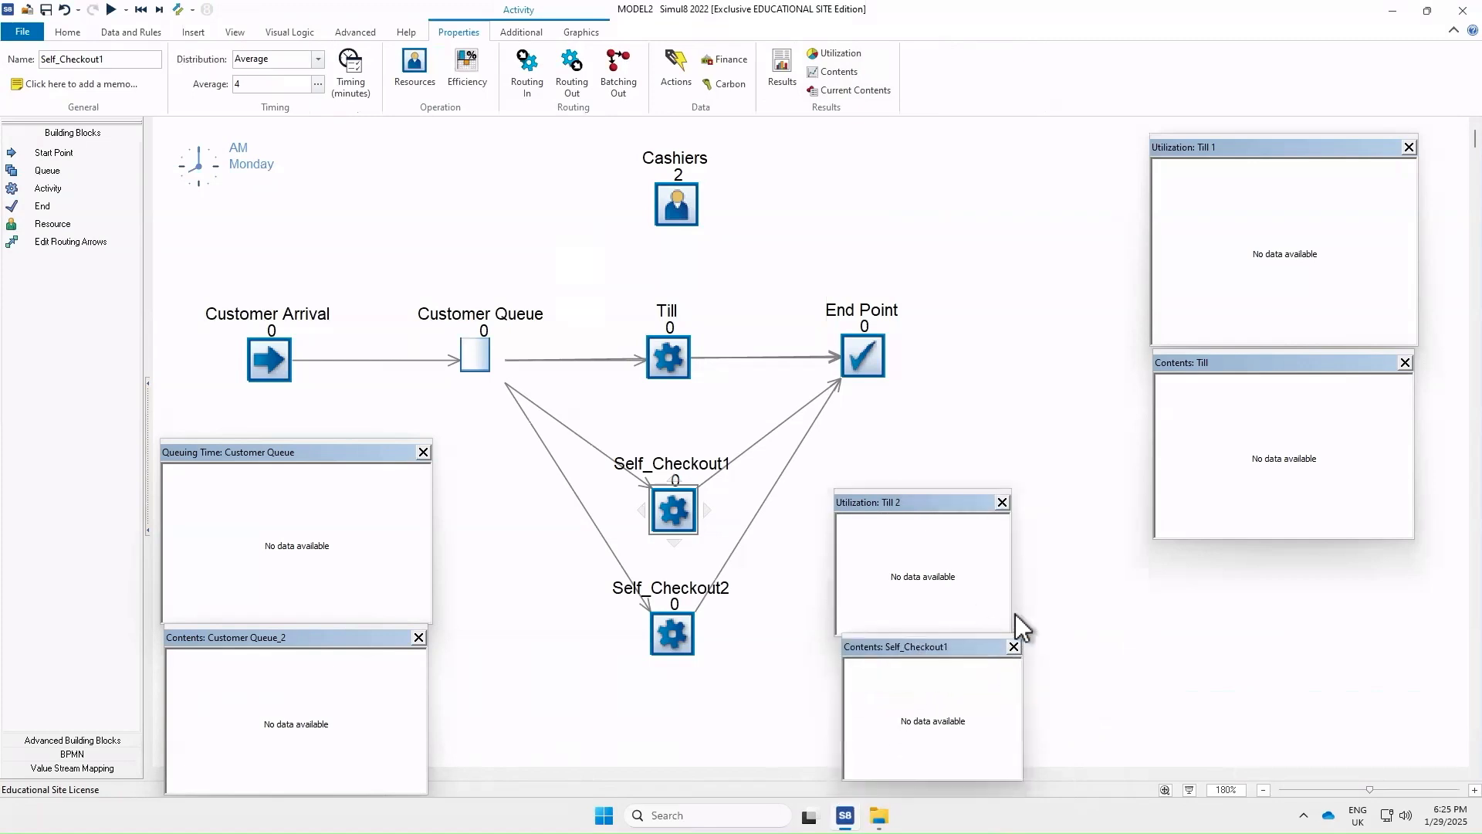
Nudge the Self_Checkout1 contents chart into place and retitle the "Utilization: Till 2" chart as "Utilization:Self_Checkout1"
drag(1012, 638, 963, 660)
click(964, 665)
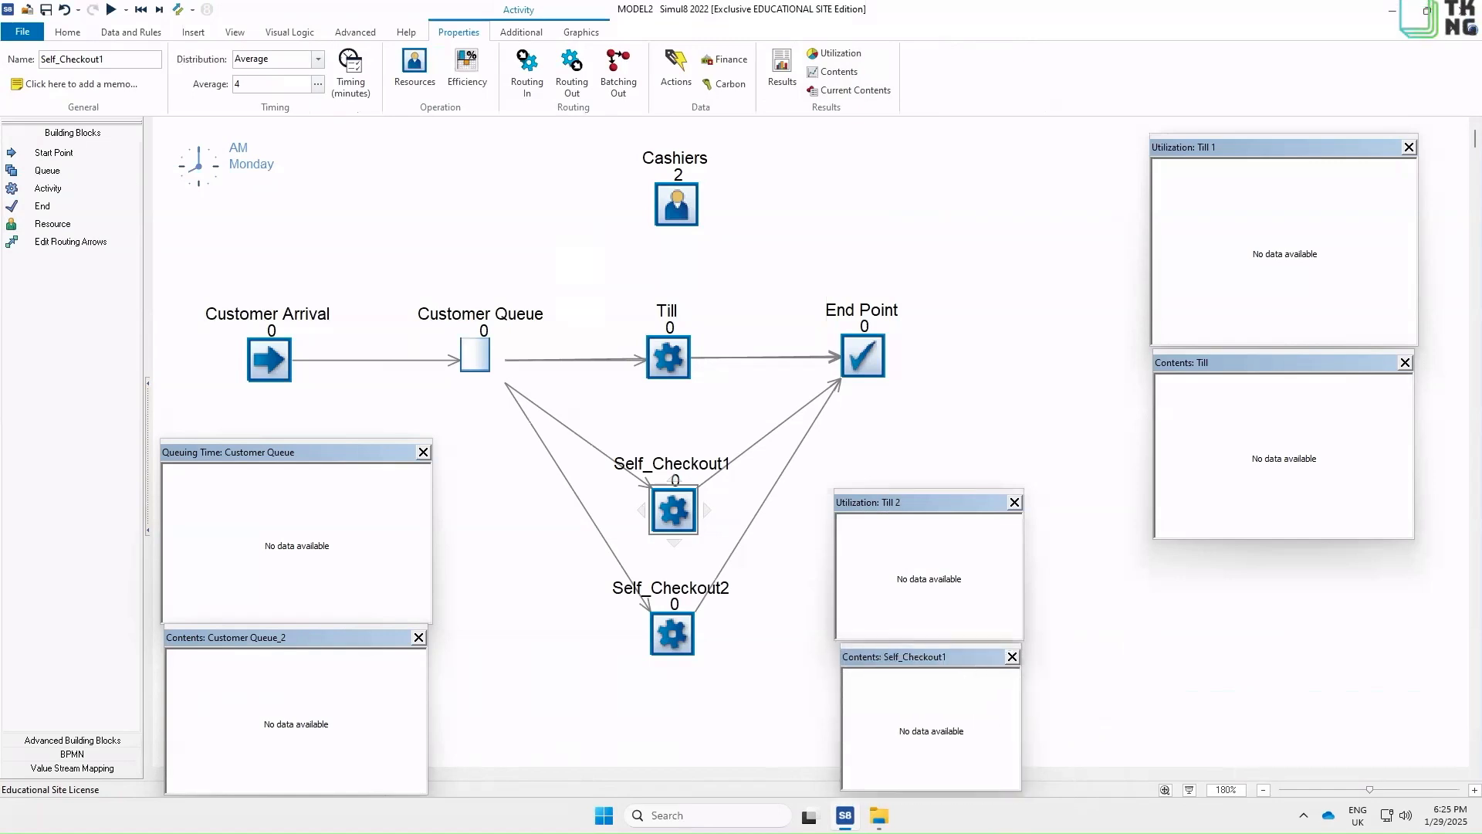
right_click(920, 522)
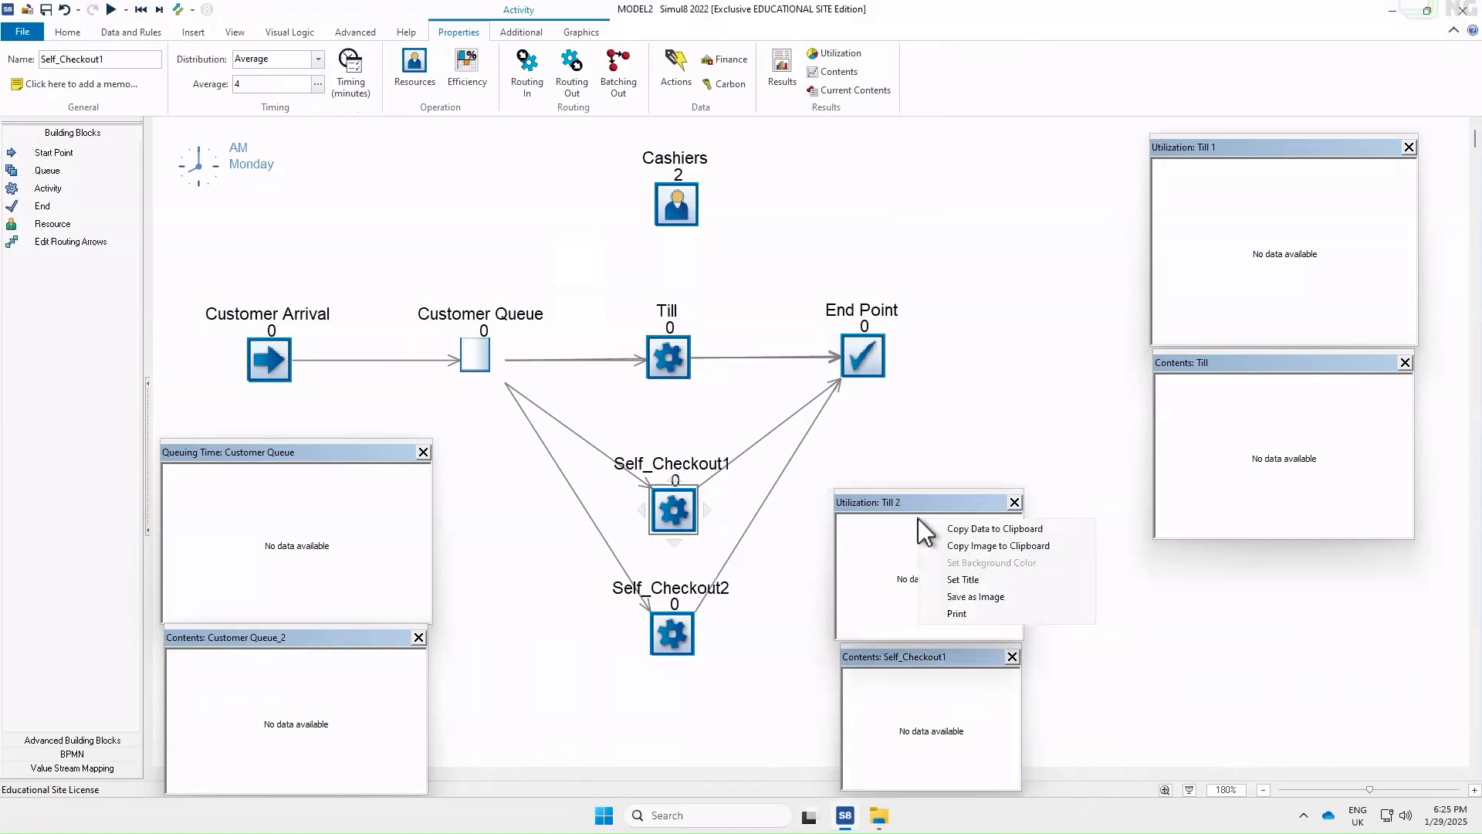
click(975, 581)
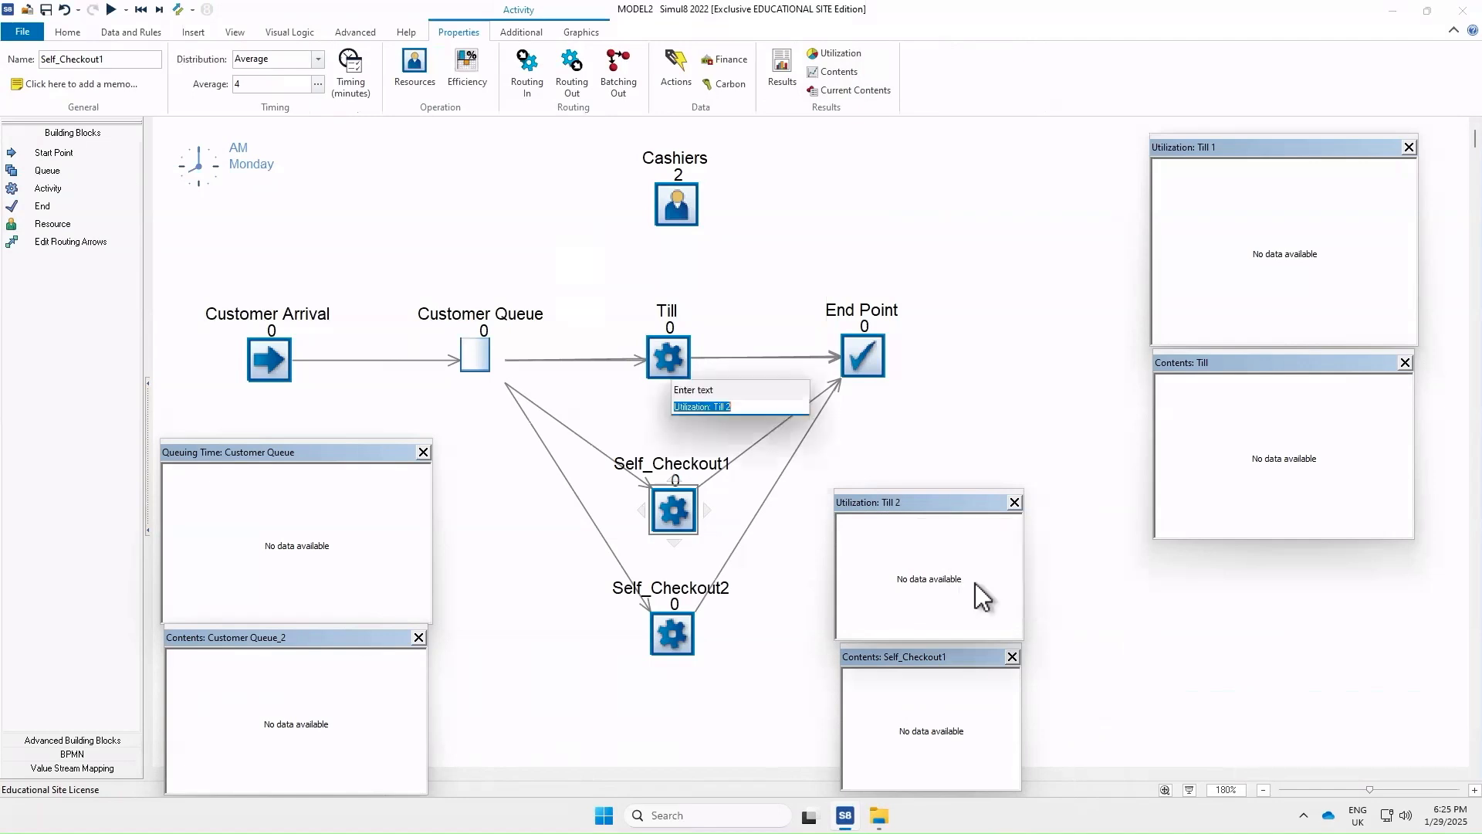
click(753, 409)
text(Self_Checkout1)
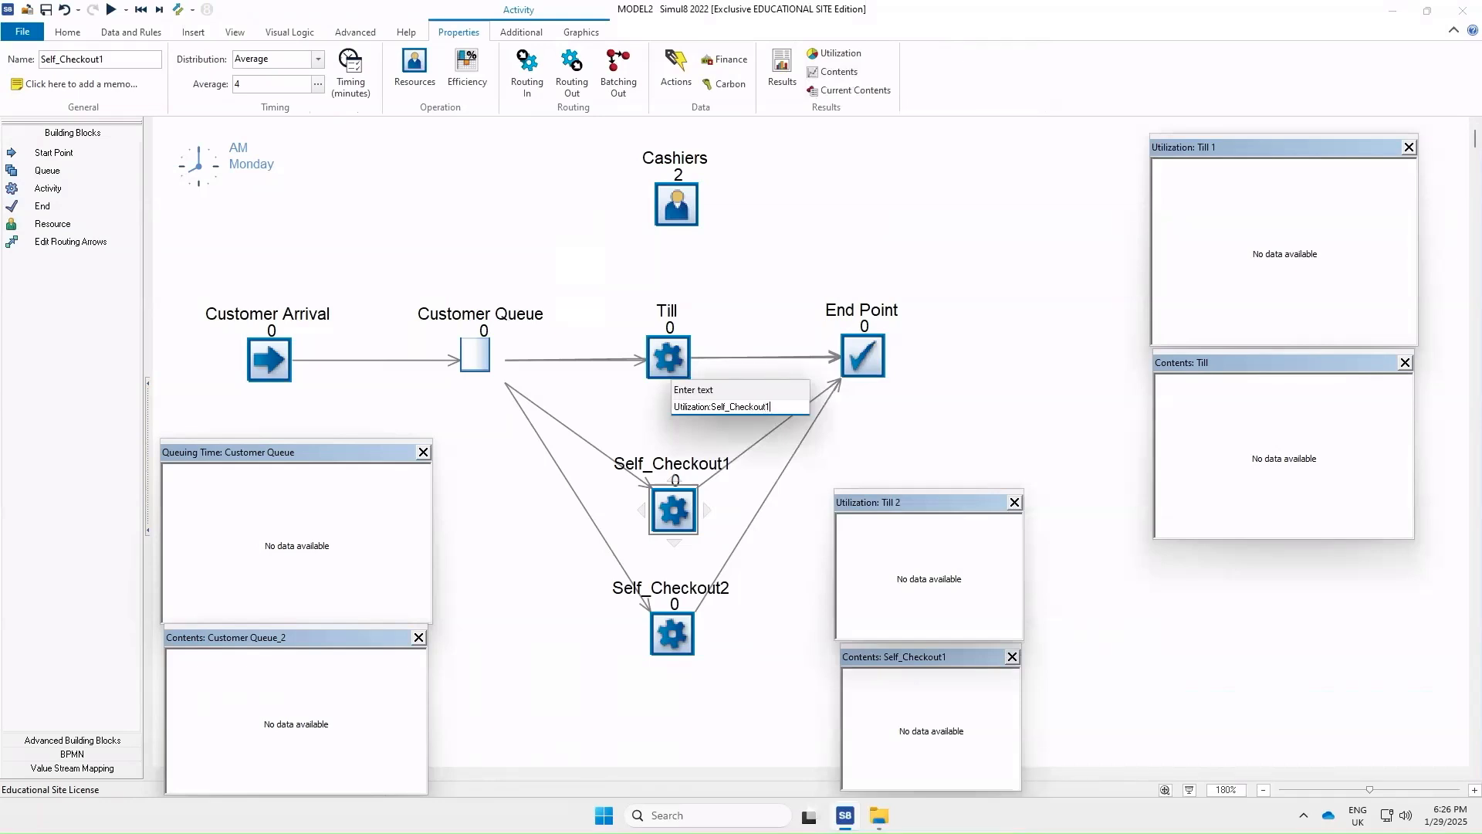
key(Return)
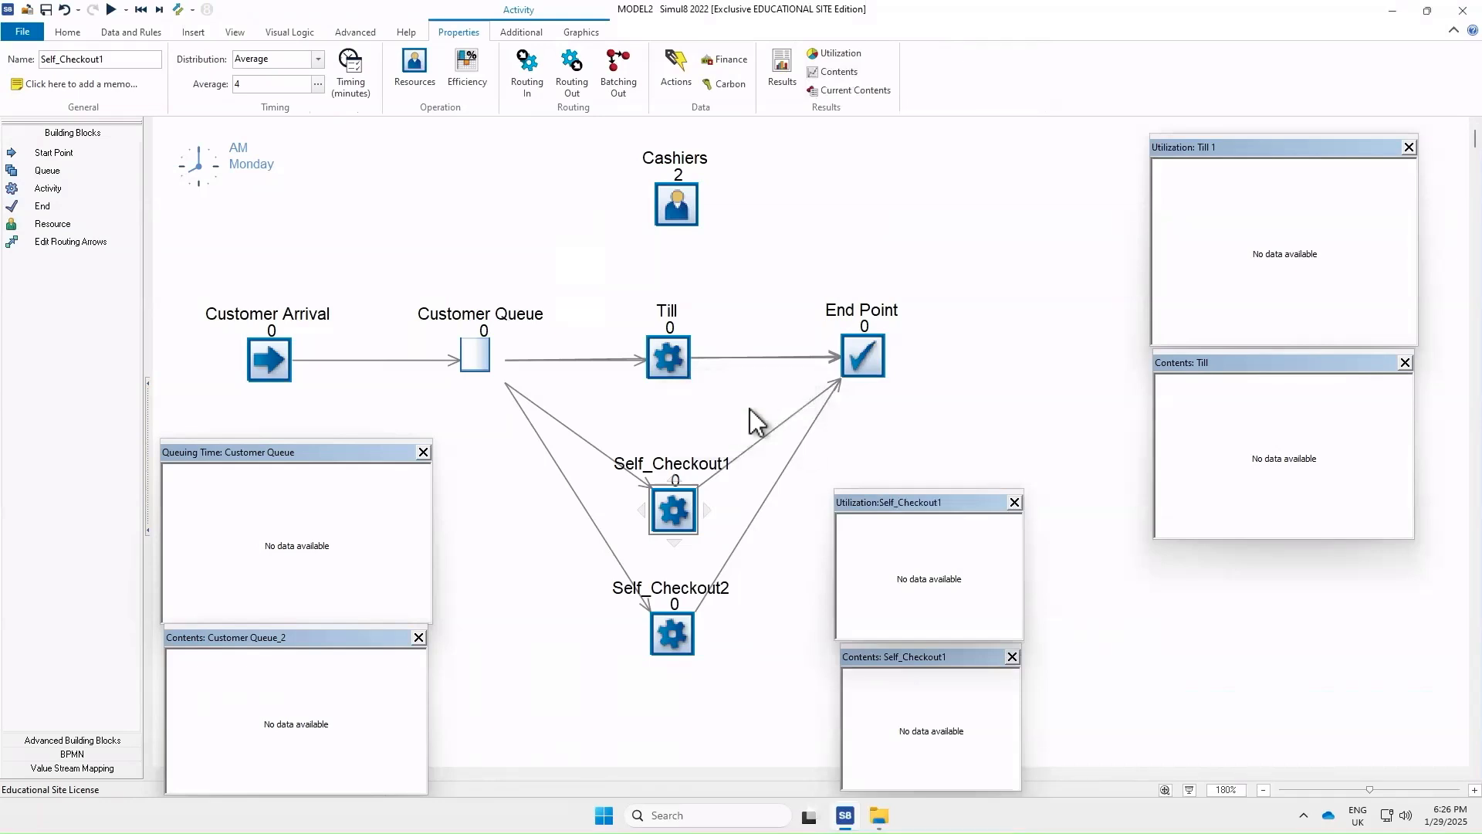
Open Self_Checkout2's Utilization and Contents charts and arrange them, along with the Till charts, at the right side
click(669, 625)
click(816, 54)
drag(1398, 657, 1204, 572)
click(839, 71)
drag(1404, 657, 1211, 705)
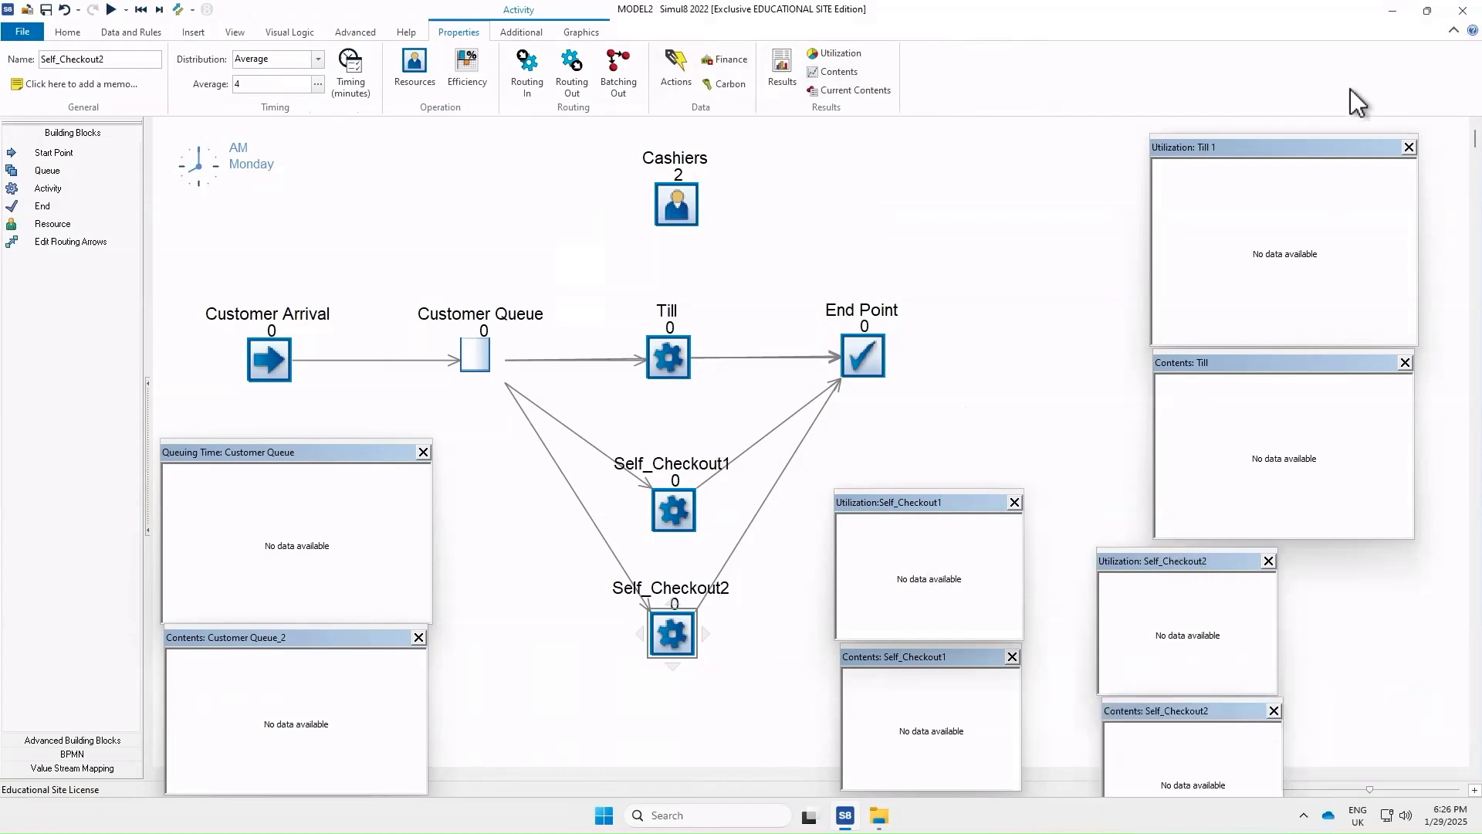
drag(1315, 148, 1339, 87)
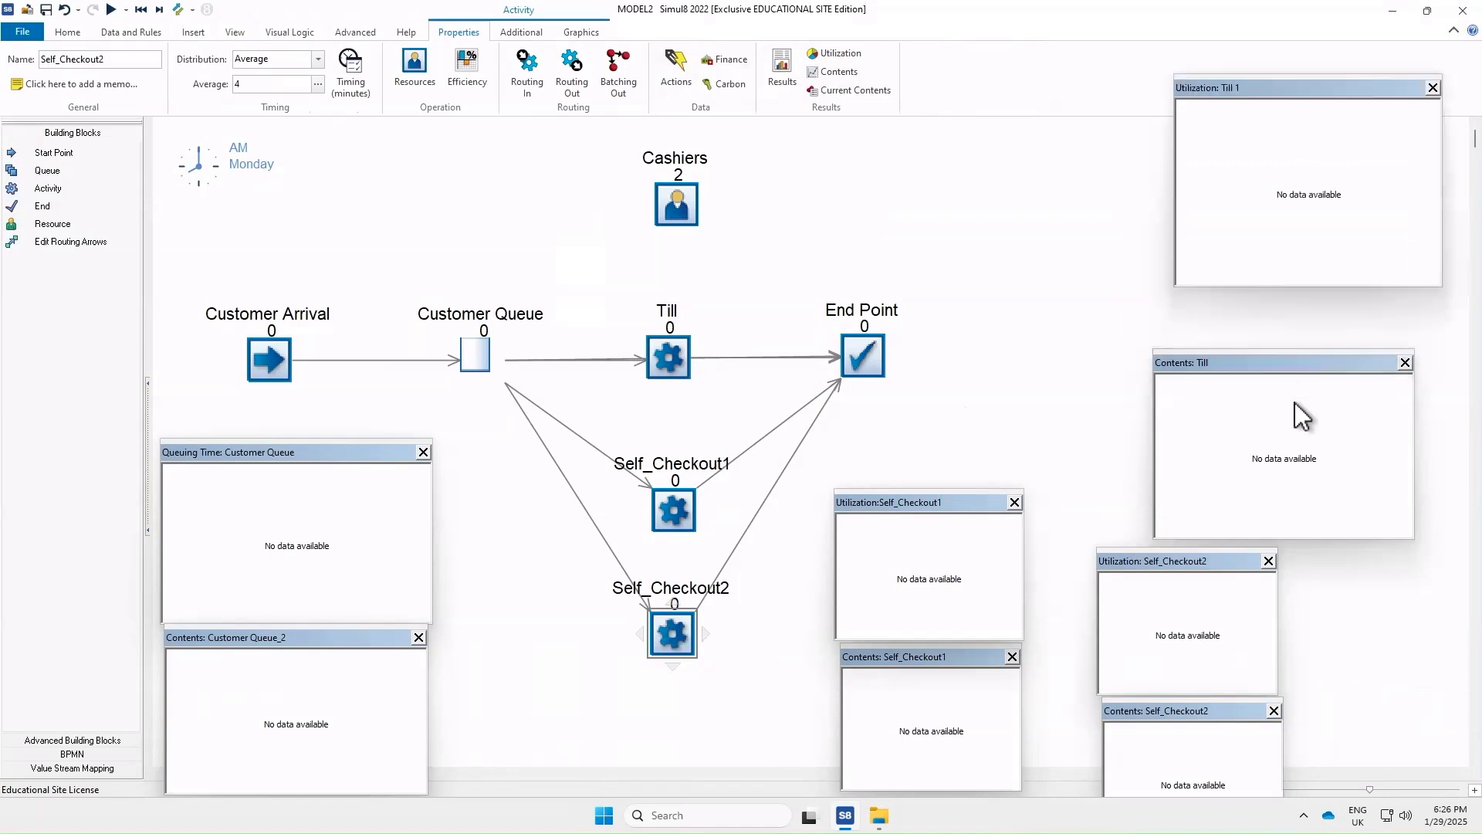
drag(1313, 364, 1338, 301)
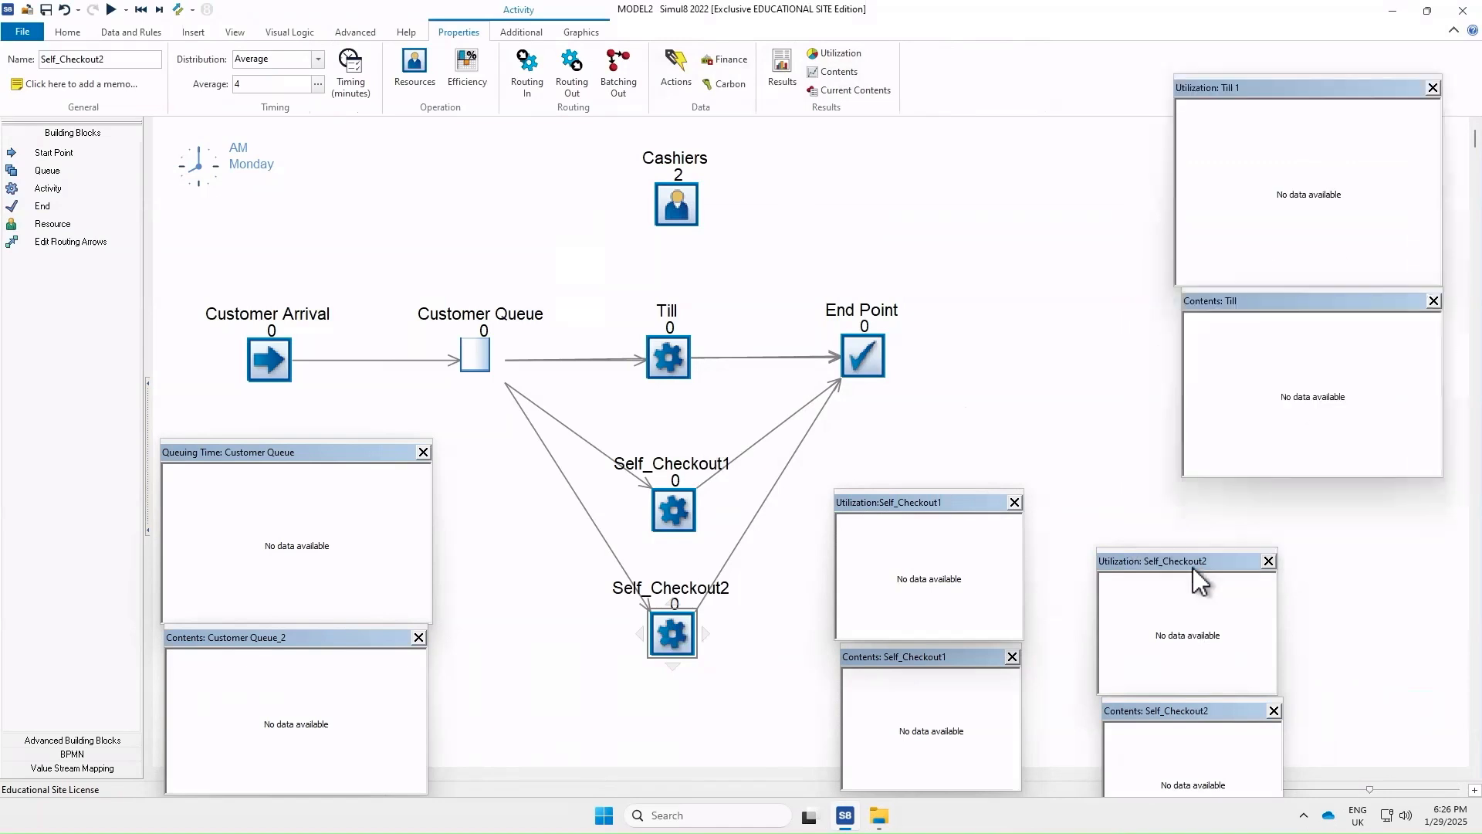
drag(1184, 562, 1189, 516)
drag(1188, 699, 1198, 661)
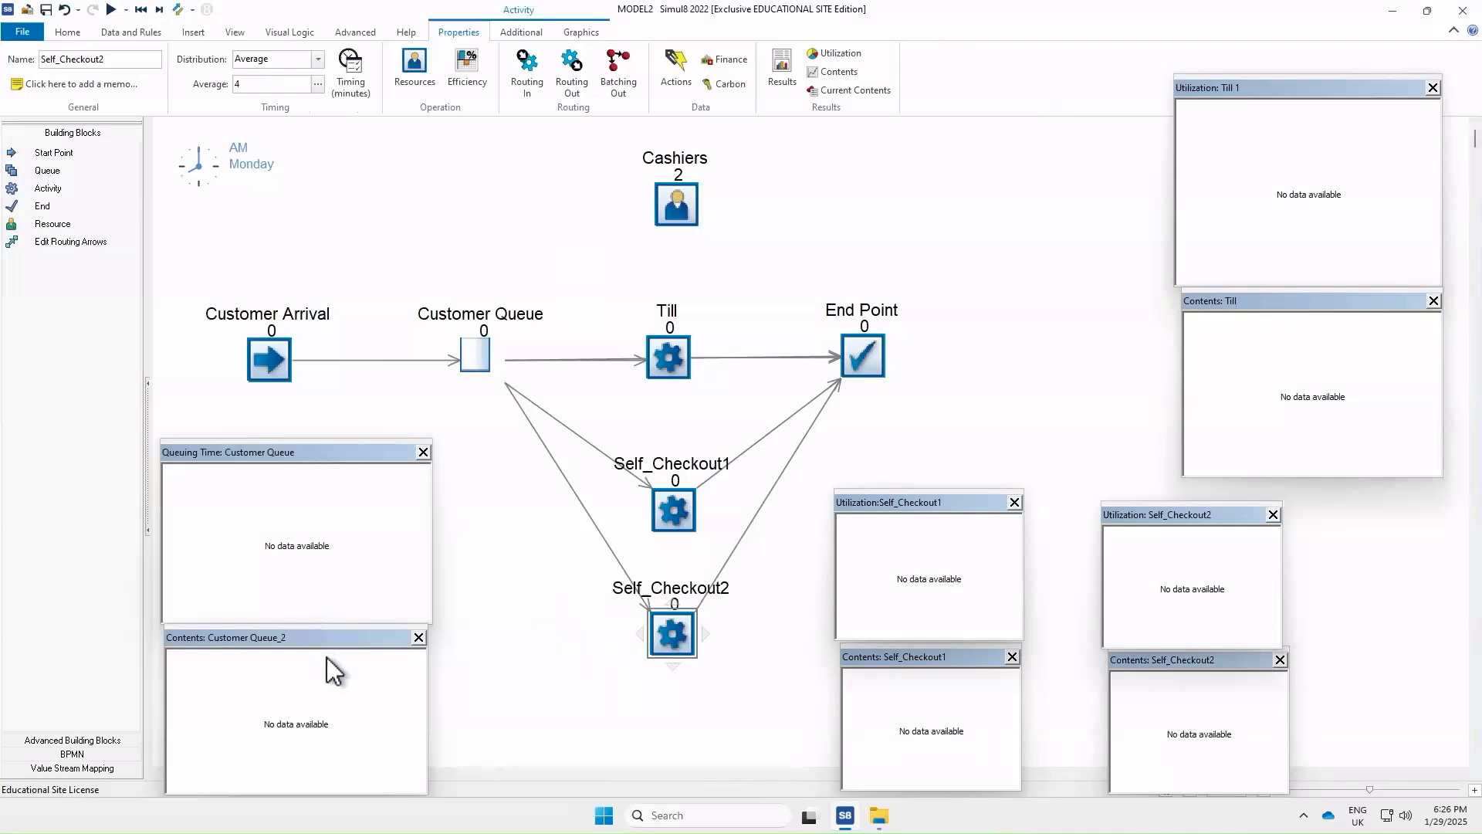
Retitle the "Utilization: Till 1" chart as "Utilization: Till" and return it above the Till contents chart
click(1253, 91)
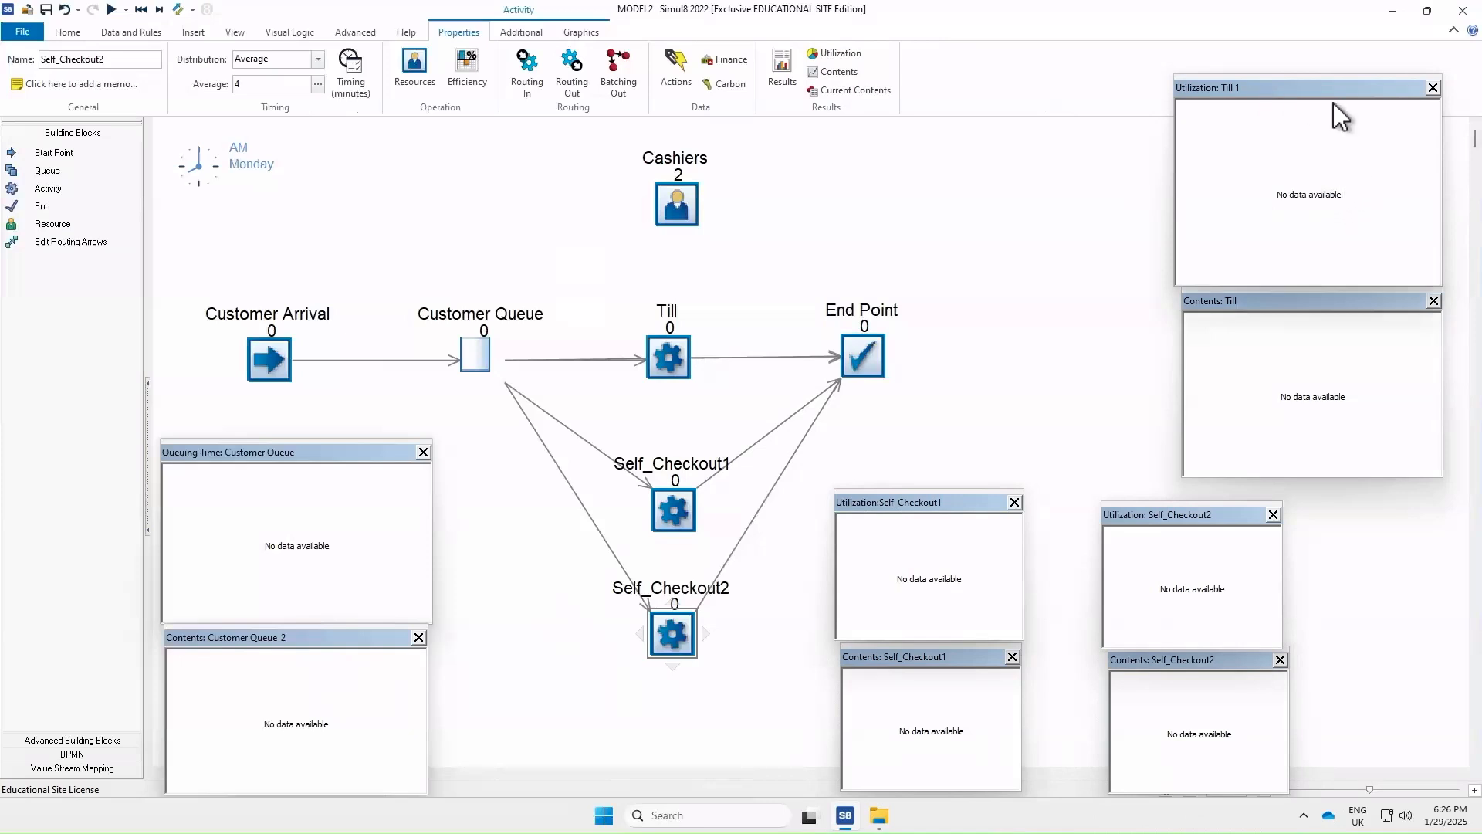
drag(1332, 90, 1255, 137)
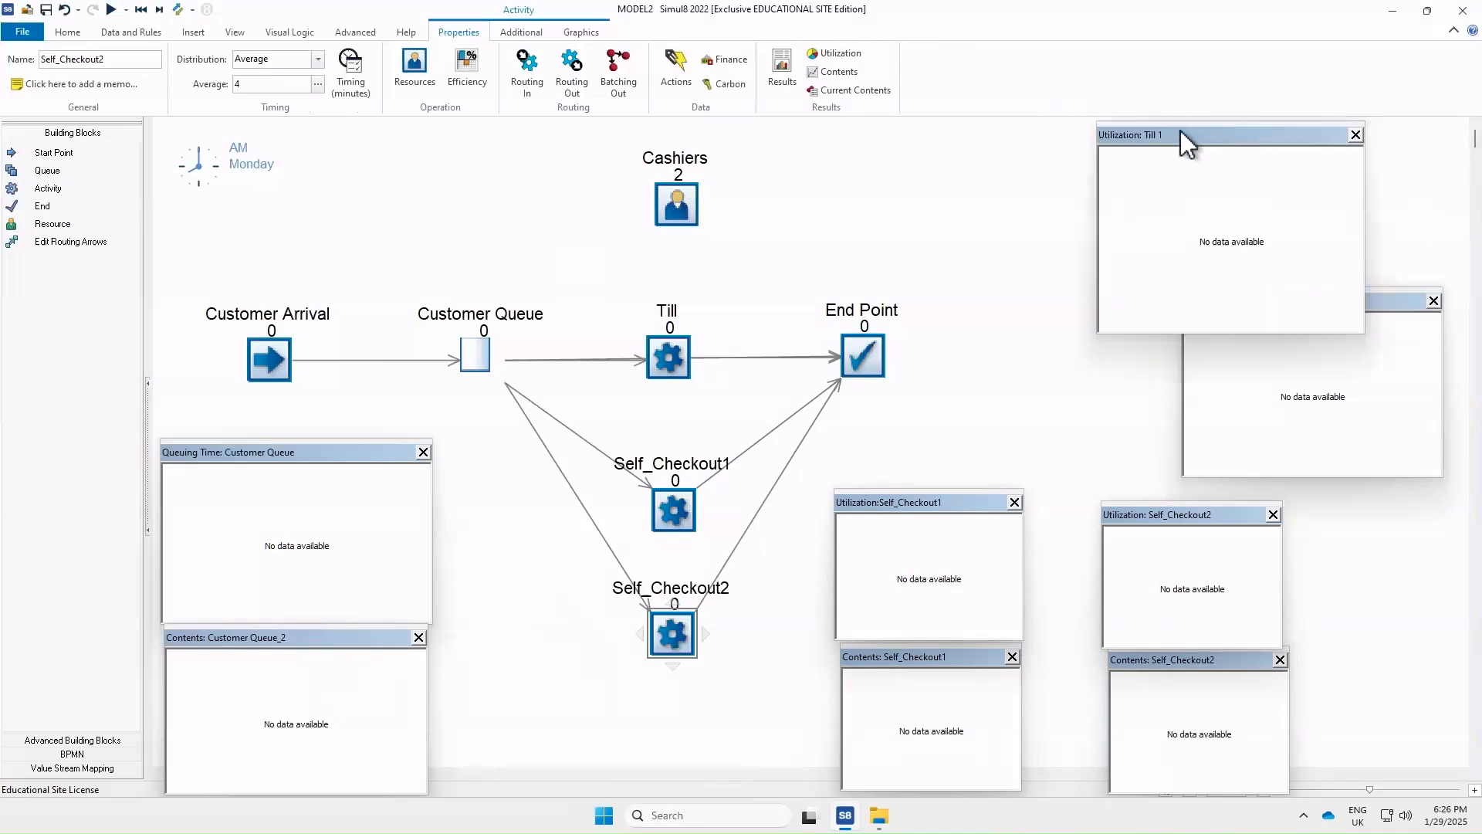
right_click(1179, 179)
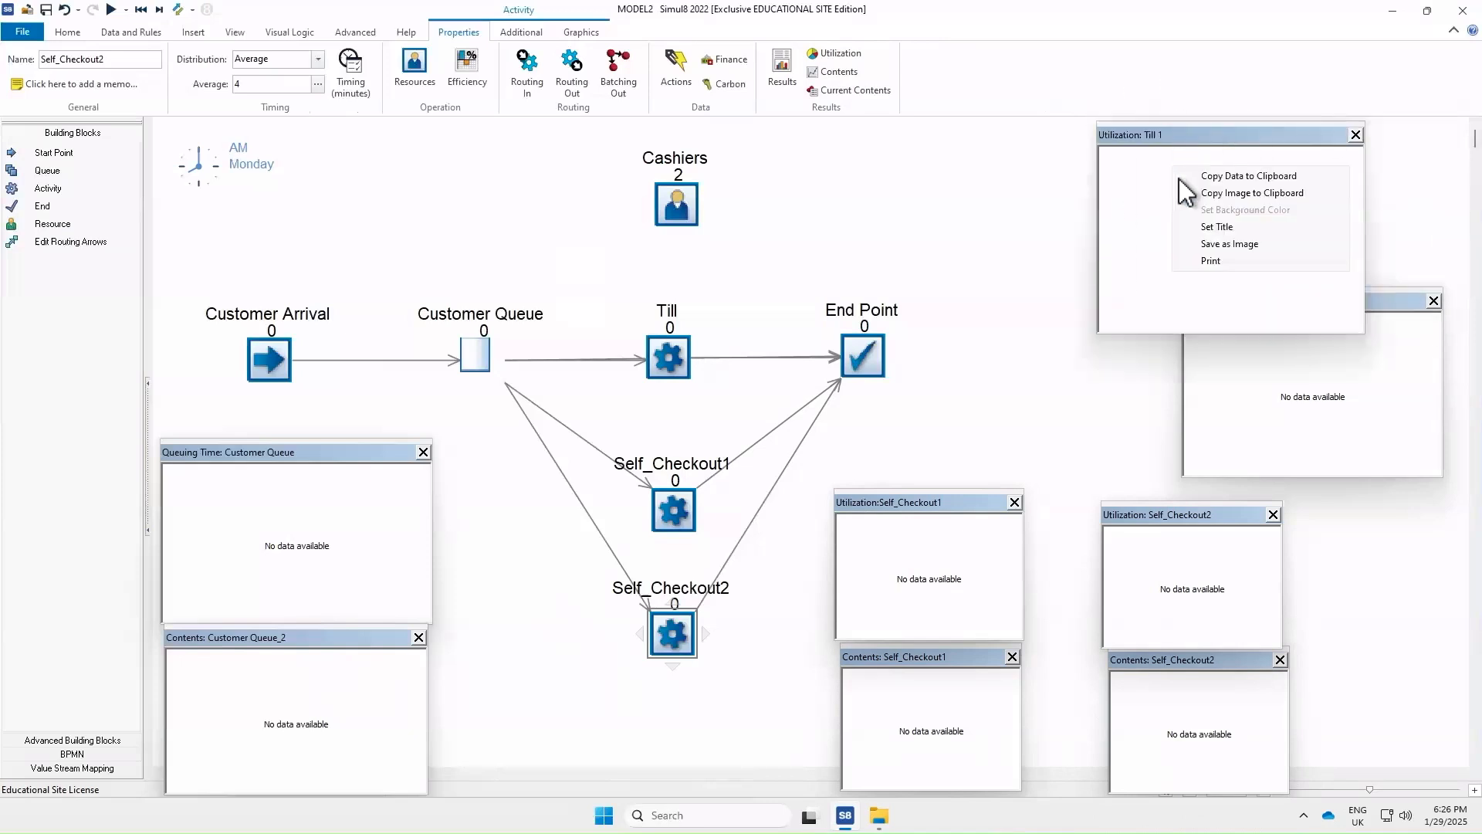
click(1248, 224)
click(745, 407)
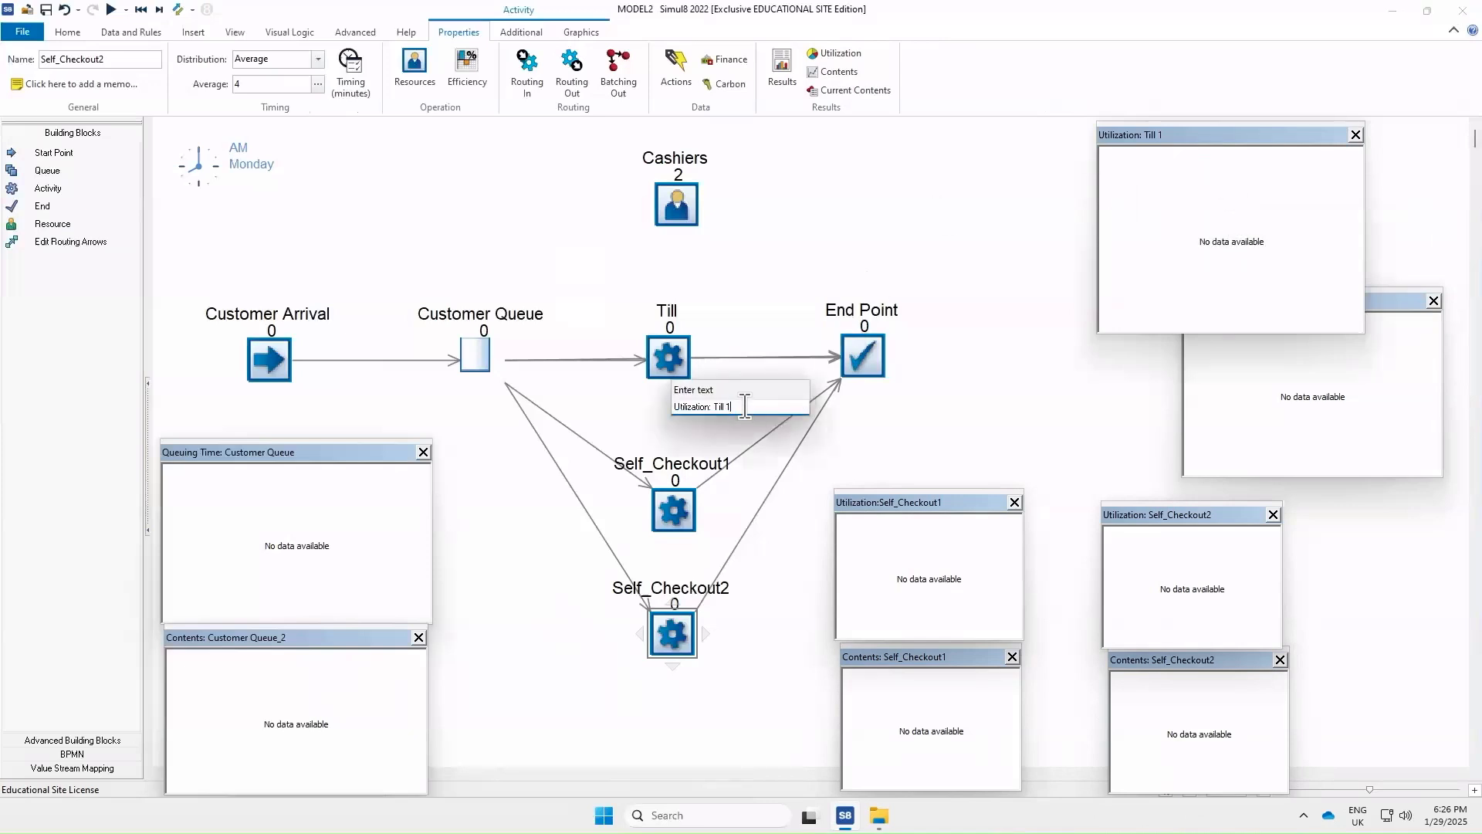
key(Return)
drag(1245, 136, 1327, 89)
Retitle the "Contents: Customer Queue_2" chart as "Contents: Customer Queue"
drag(304, 637, 304, 638)
right_click(284, 684)
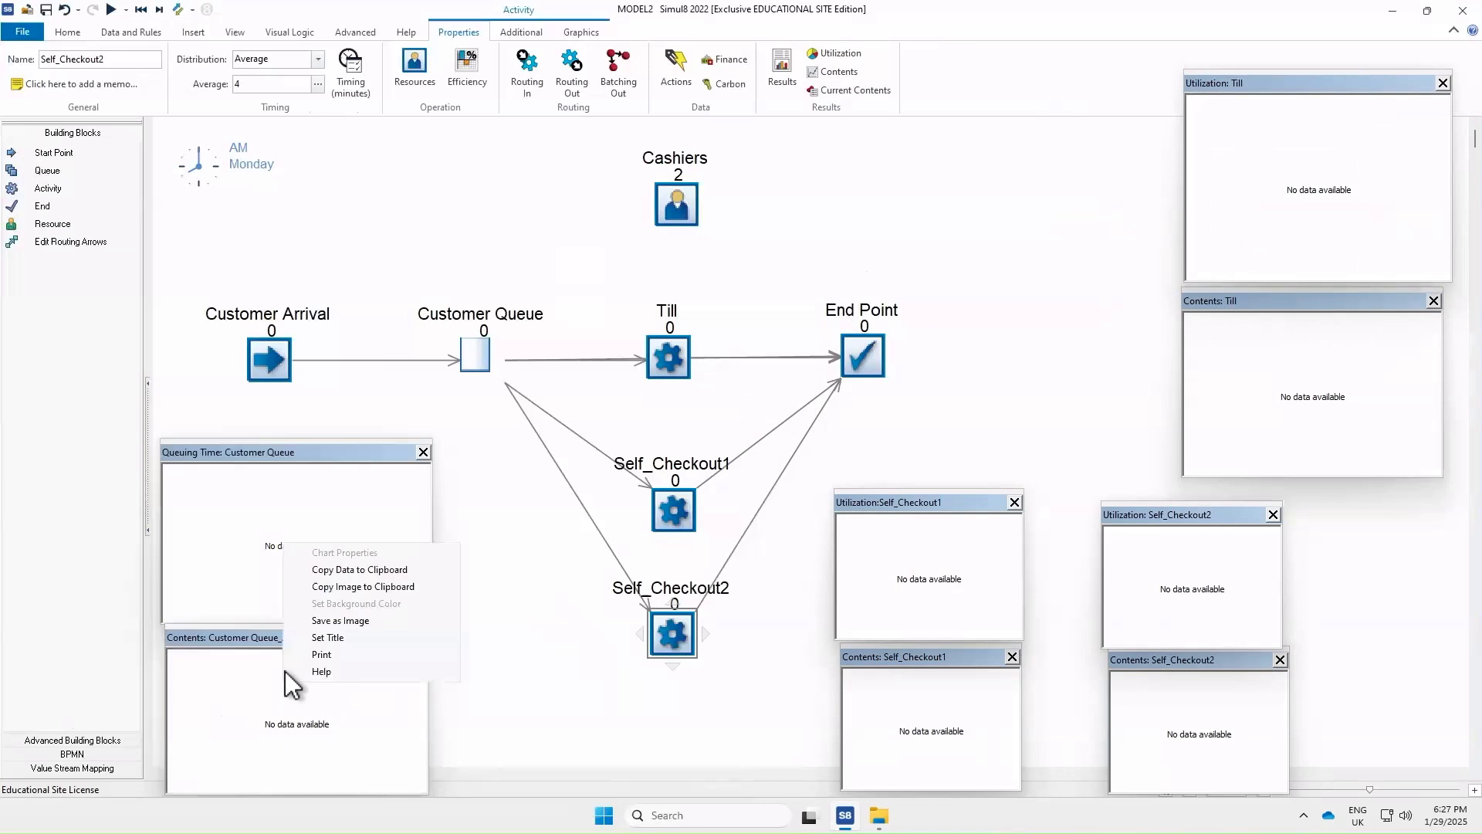
click(327, 638)
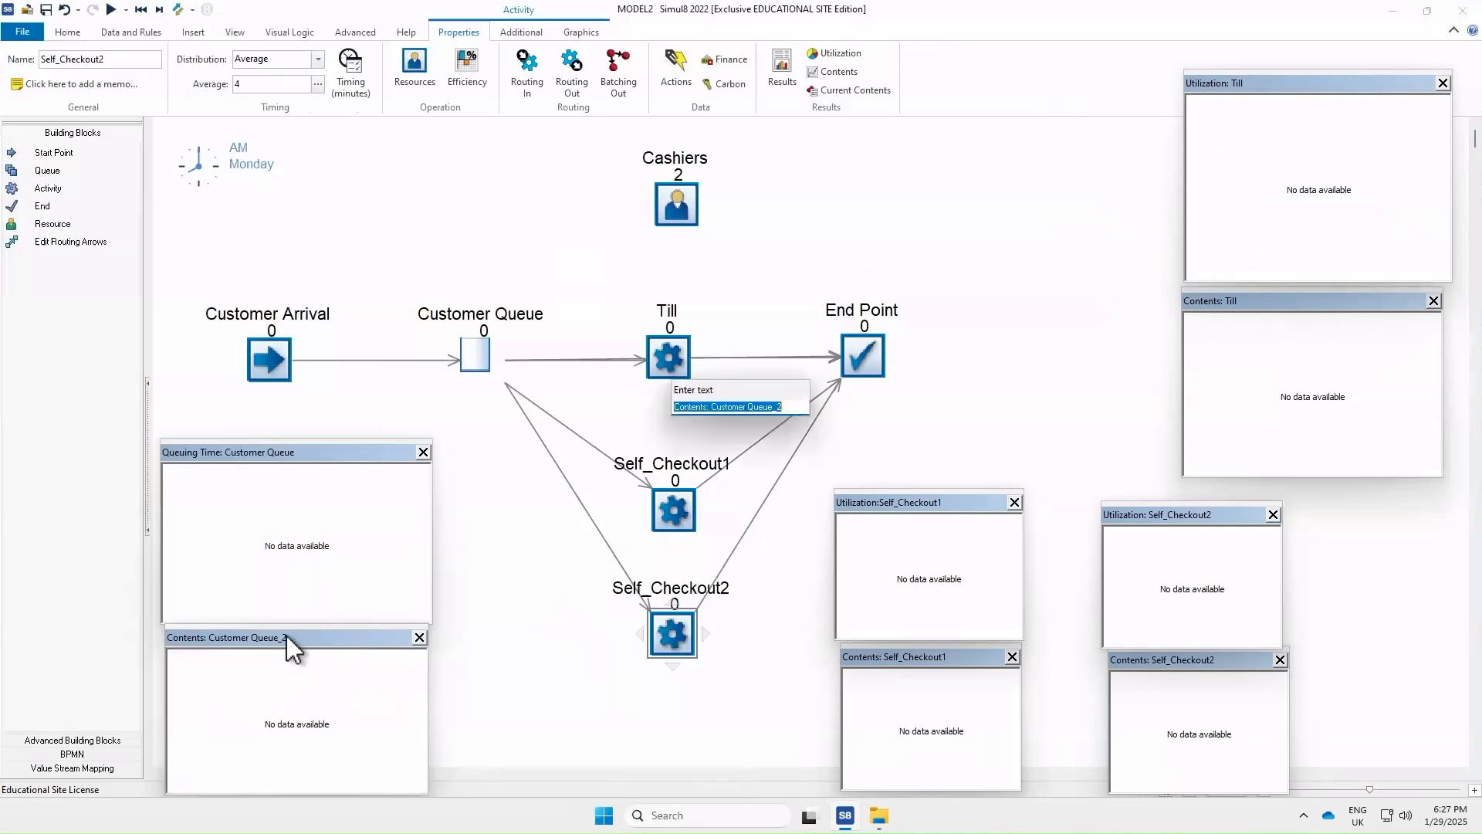
key(End)
key(BackSpace)
key(BackSpace)
key(Return)
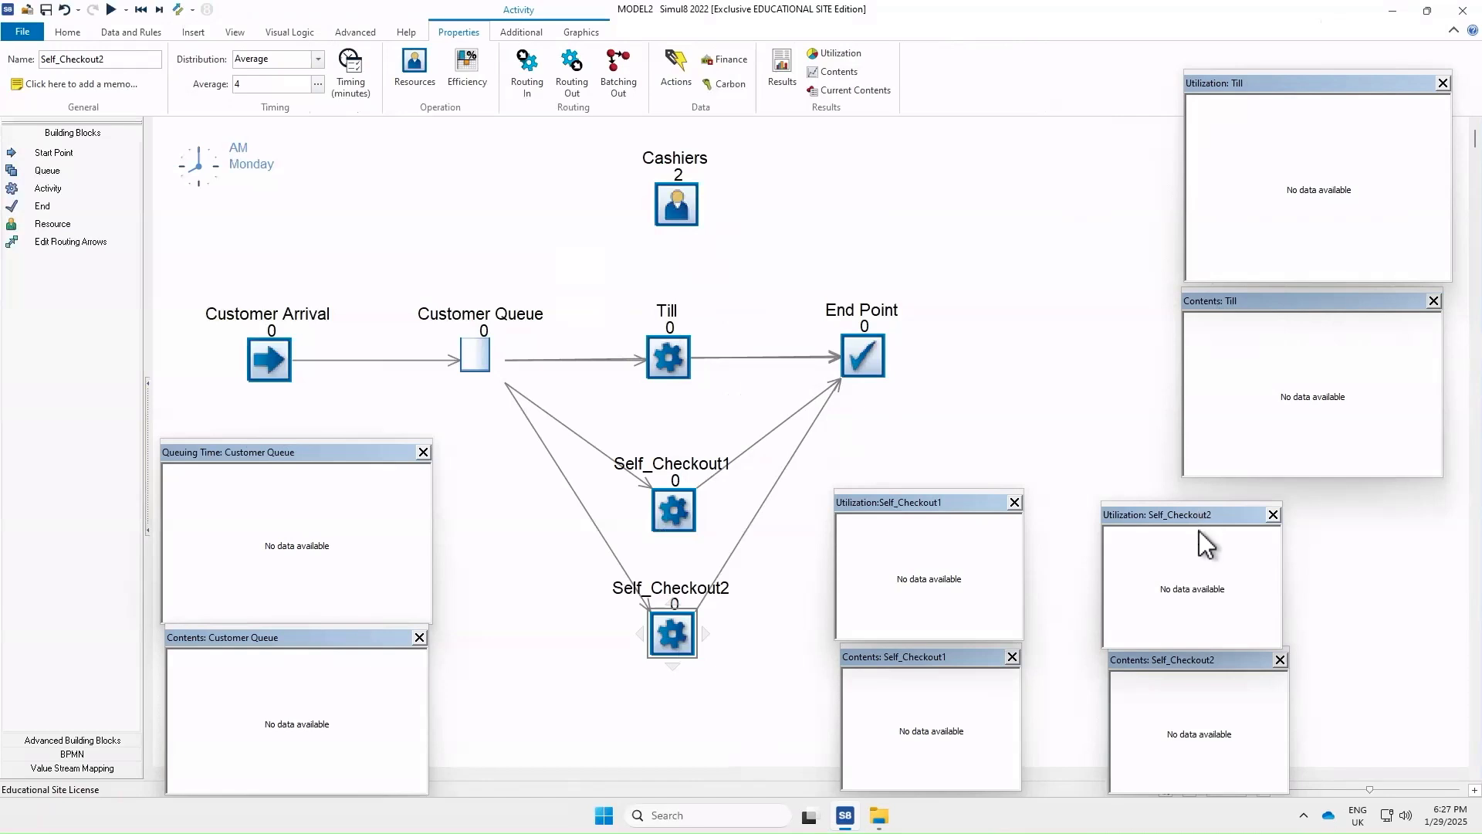
Run the simulation for the one-day run length
click(956, 360)
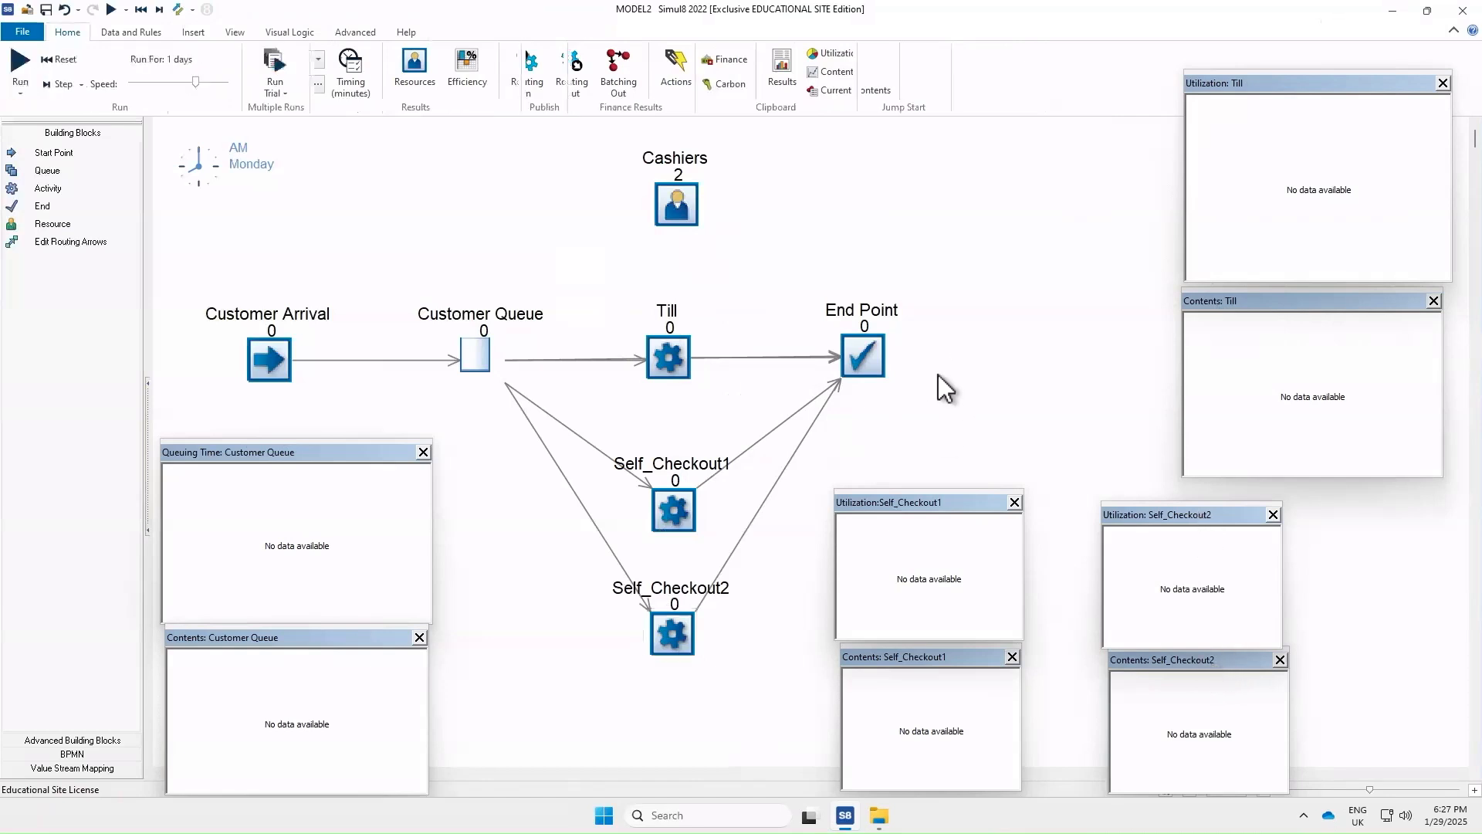
click(110, 10)
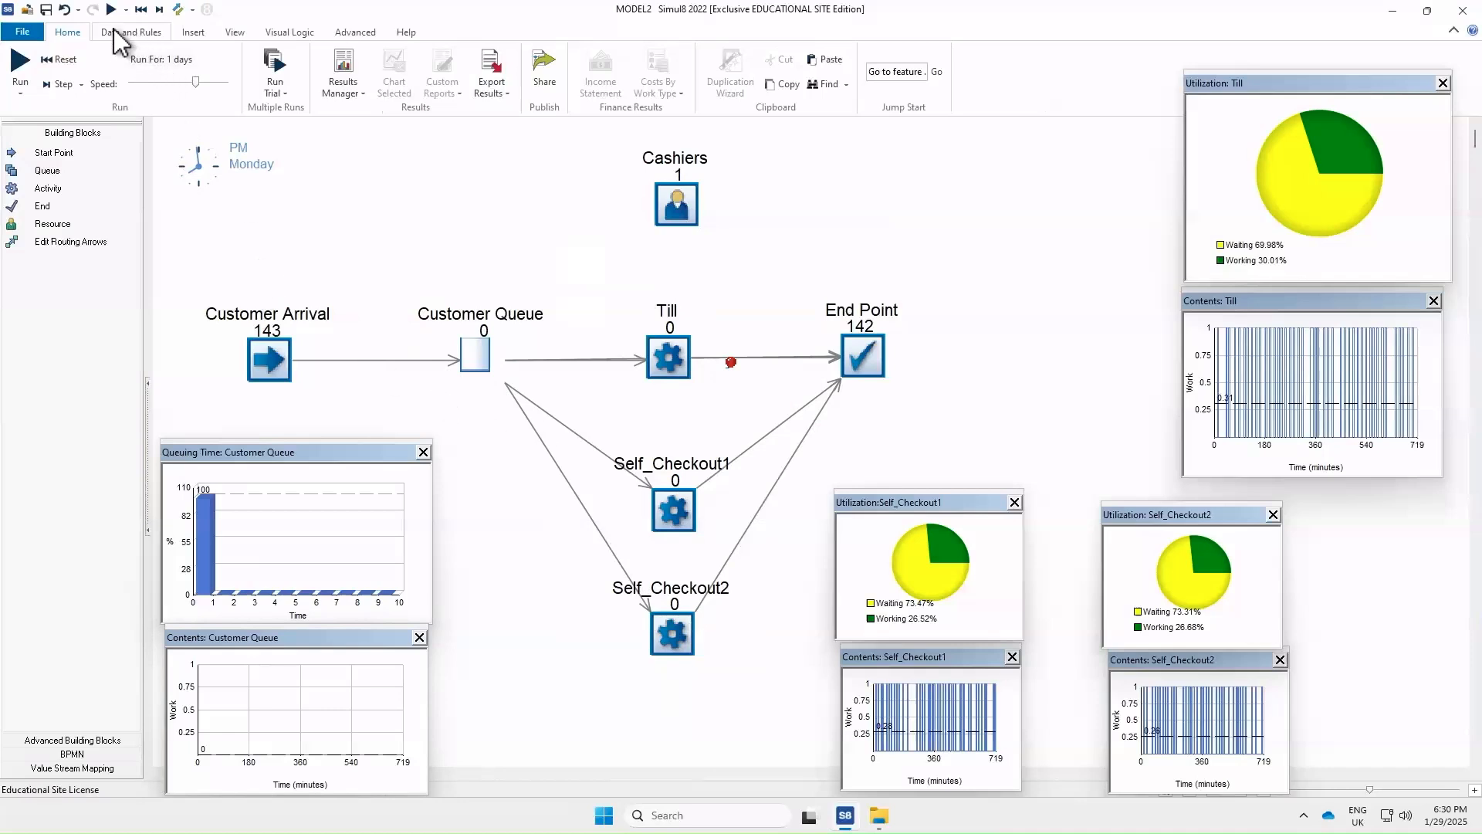
Create a new text label named Till_or_SelfC in the Label Editor
click(148, 33)
click(173, 61)
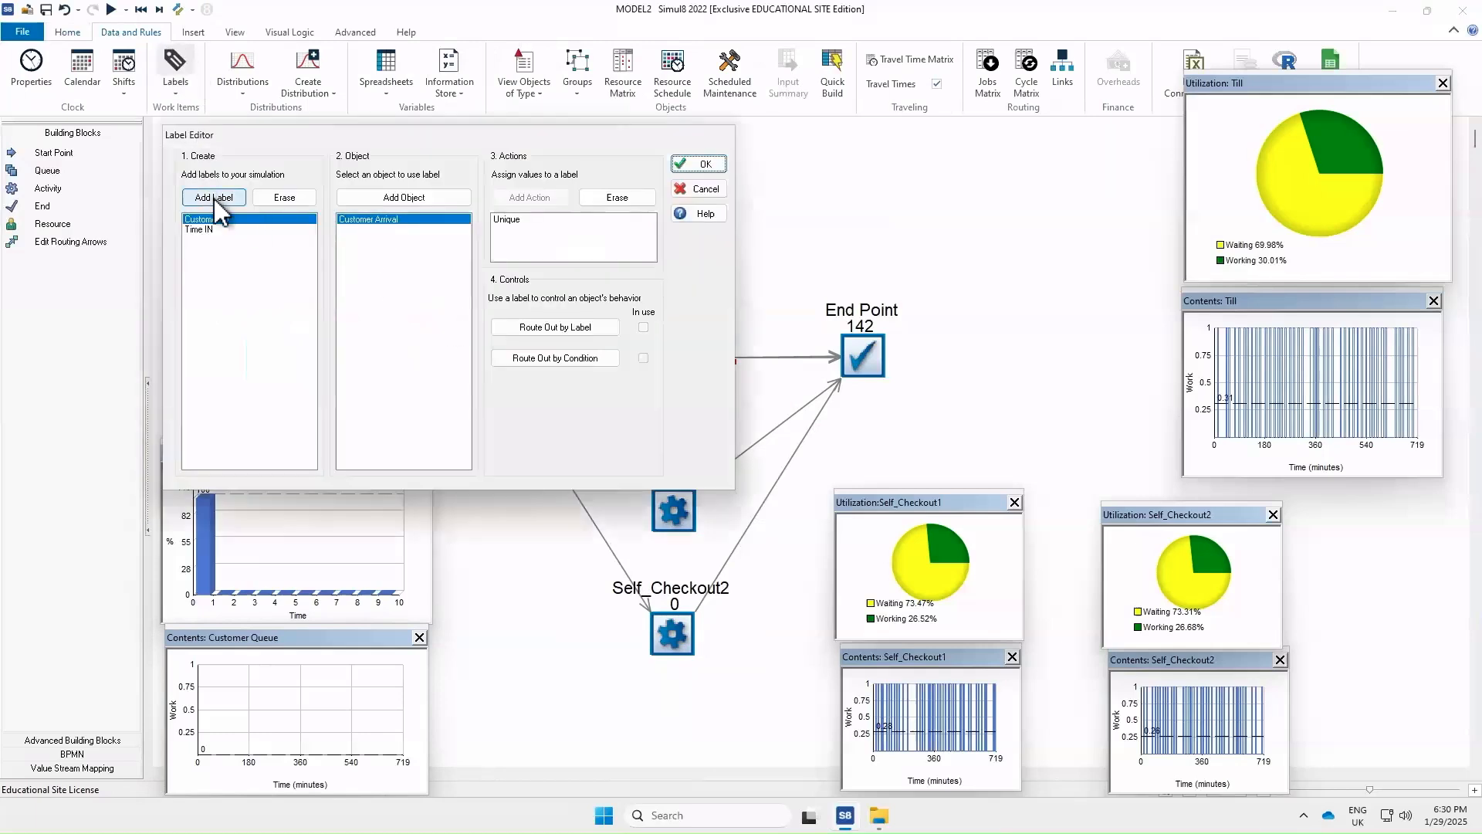
click(215, 197)
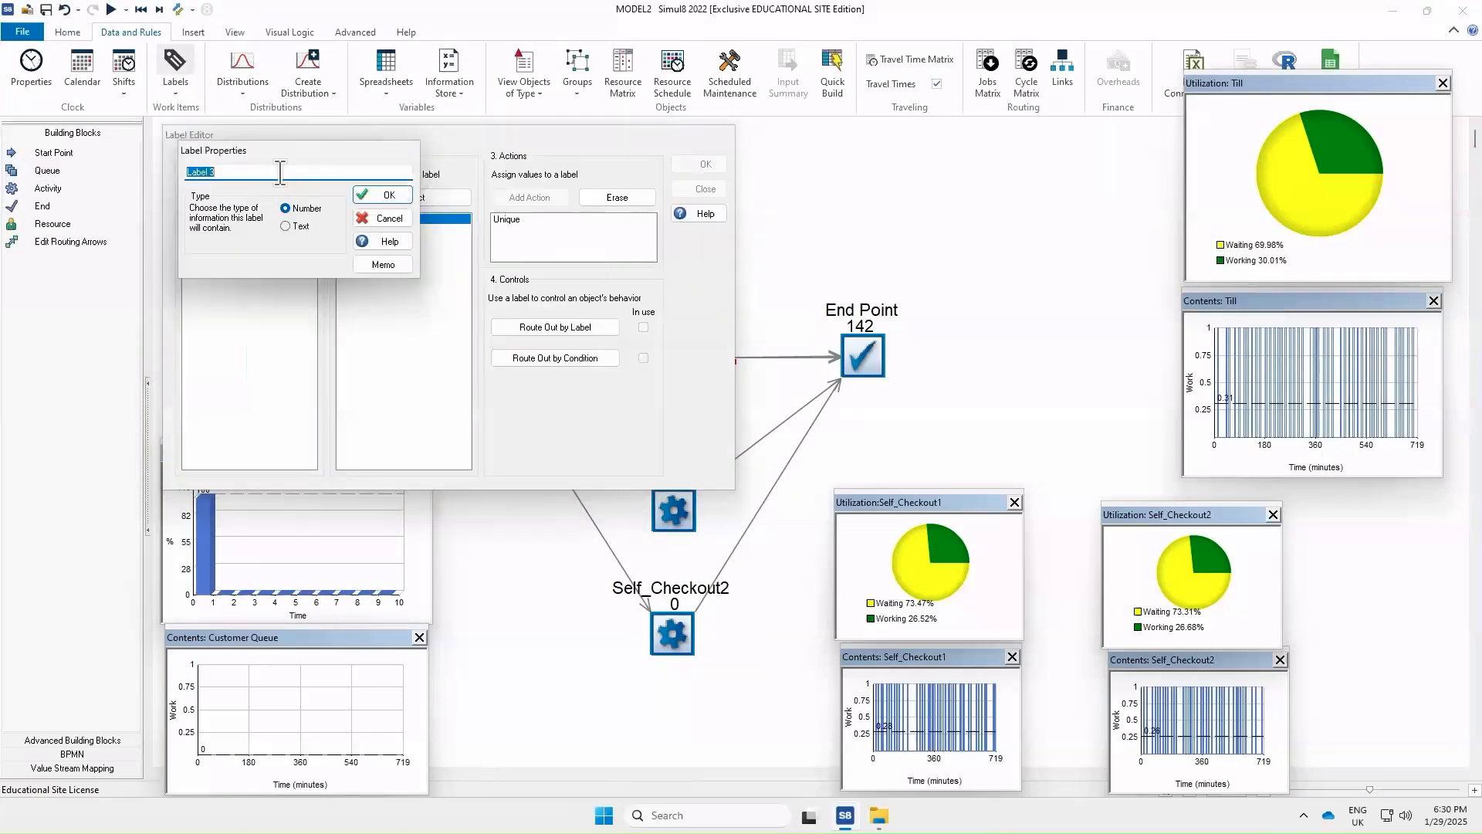
text(Till_or_SelfC)
click(304, 231)
click(384, 194)
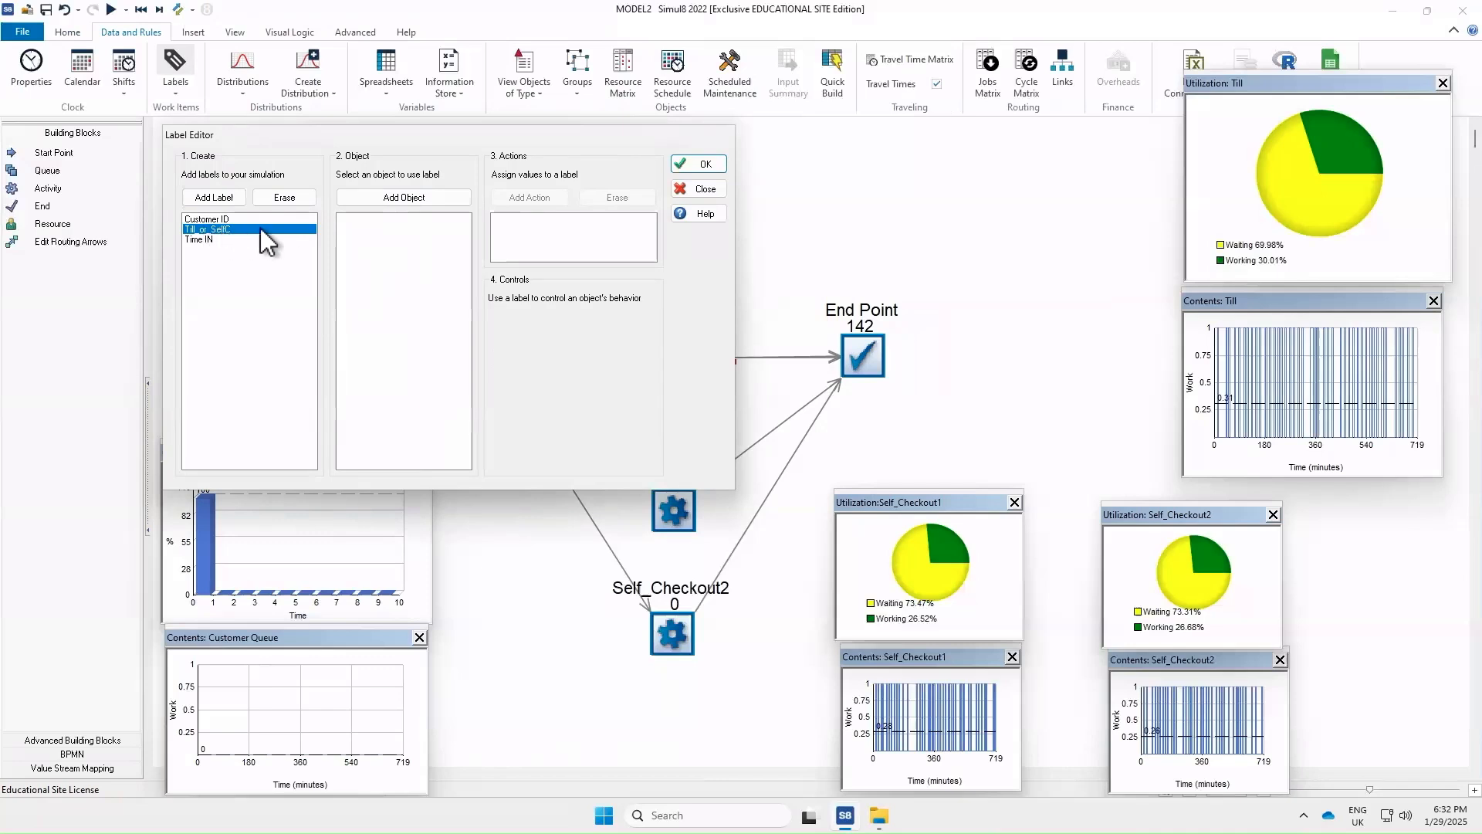
Add the Till object to the Till_or_SelfC label with an action setting its value to Till
drag(301, 135, 206, 81)
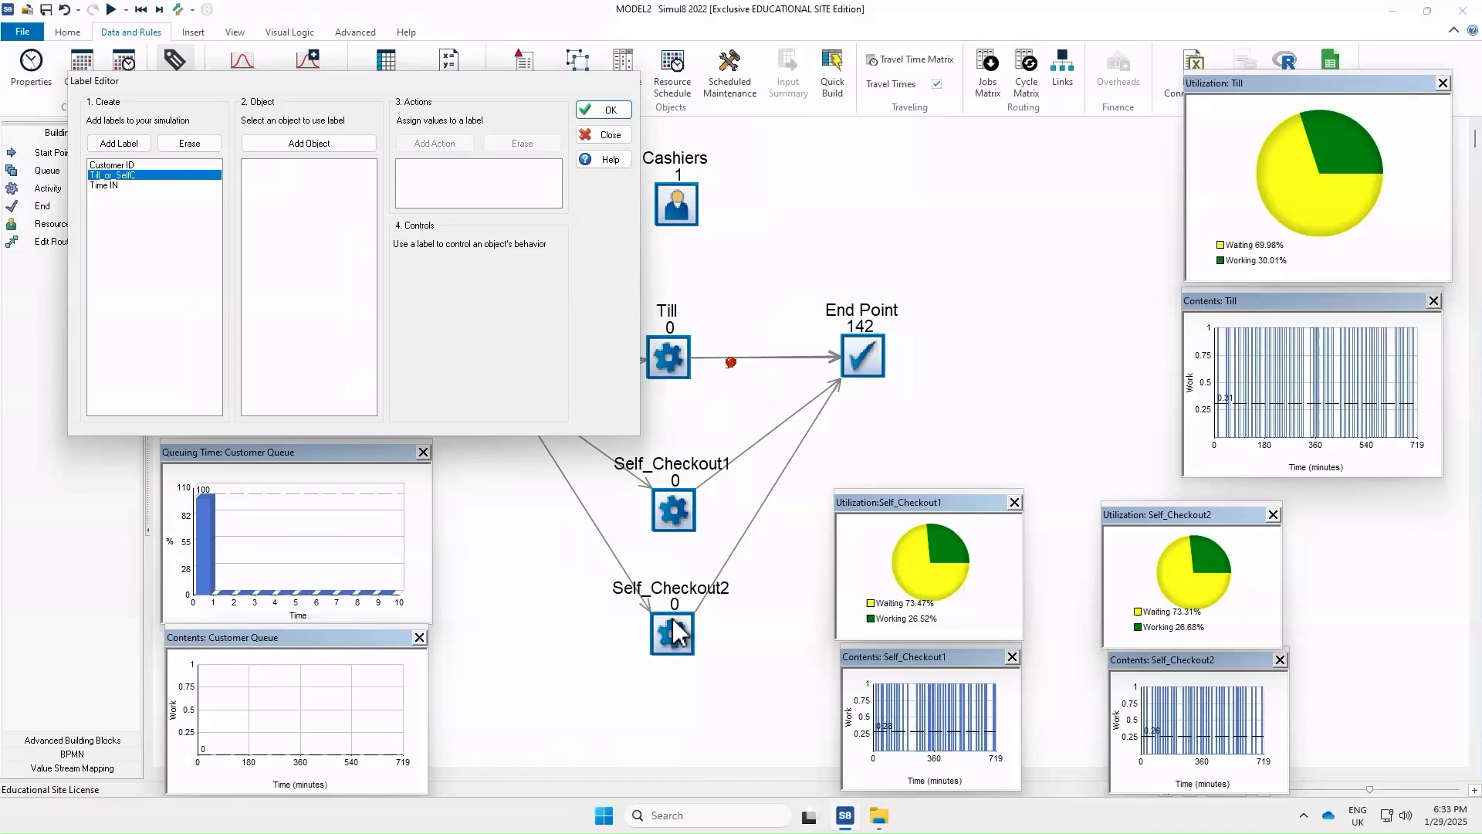
click(303, 146)
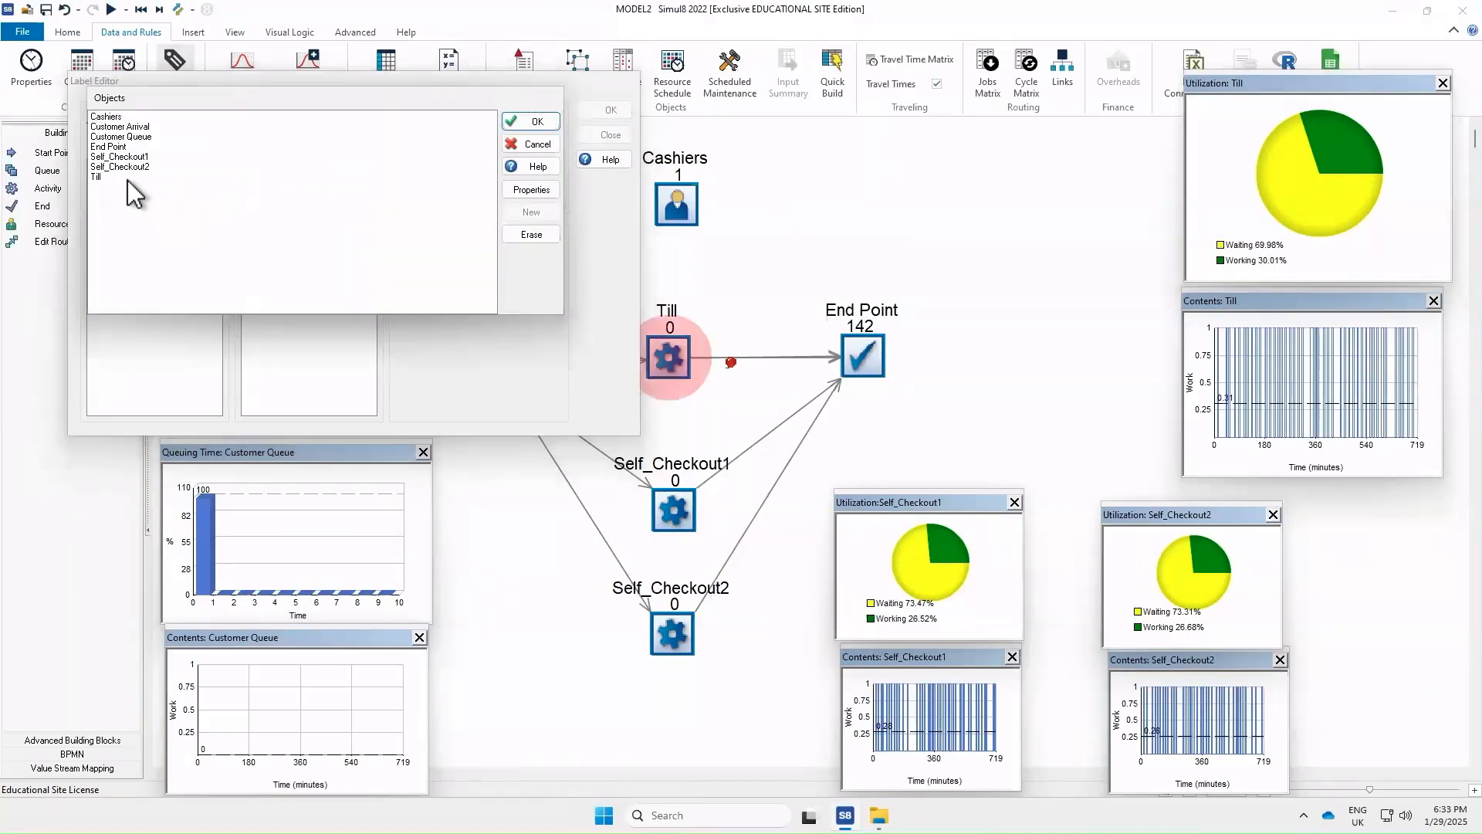
click(99, 178)
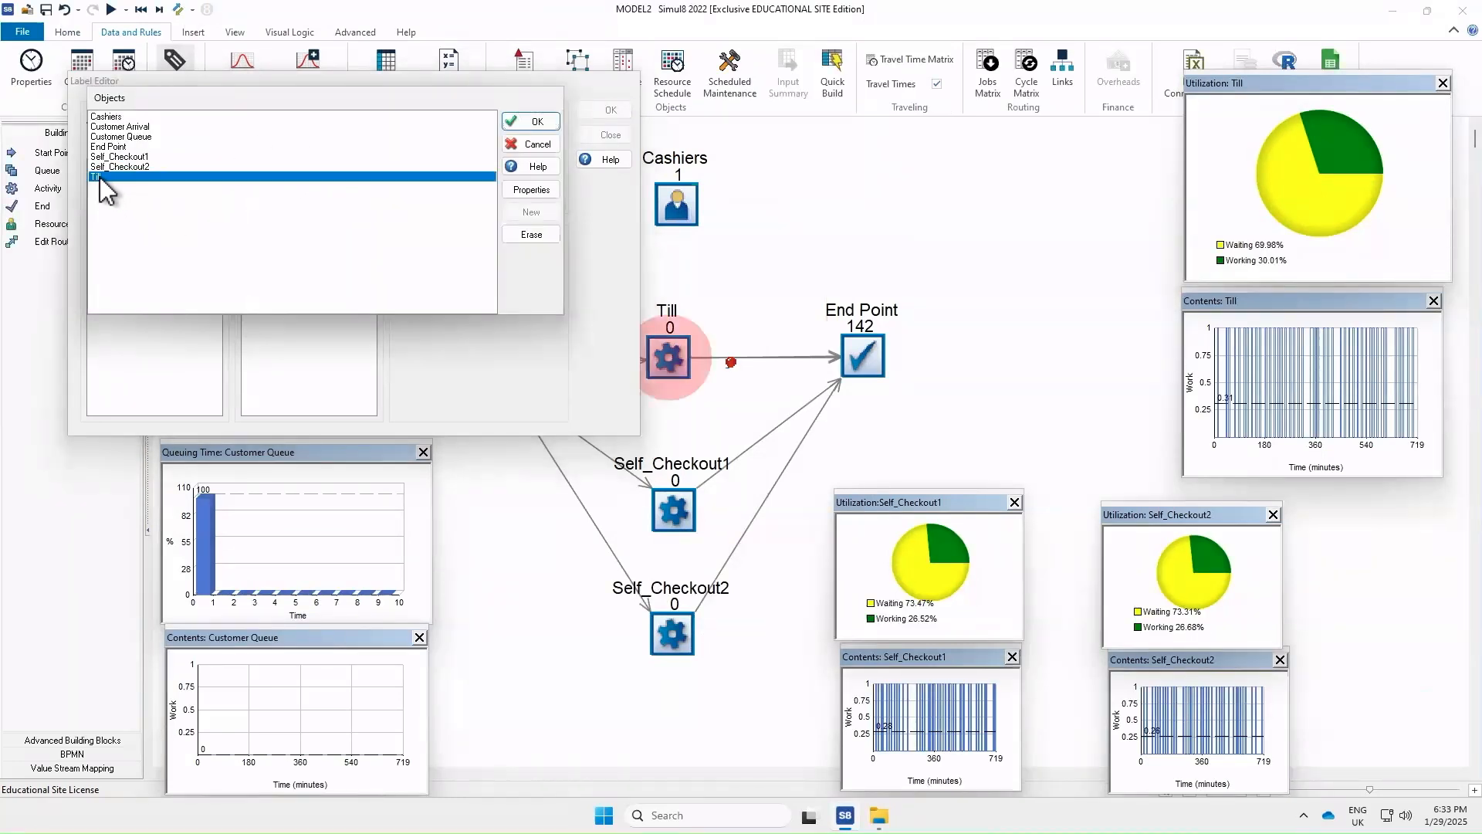
click(506, 122)
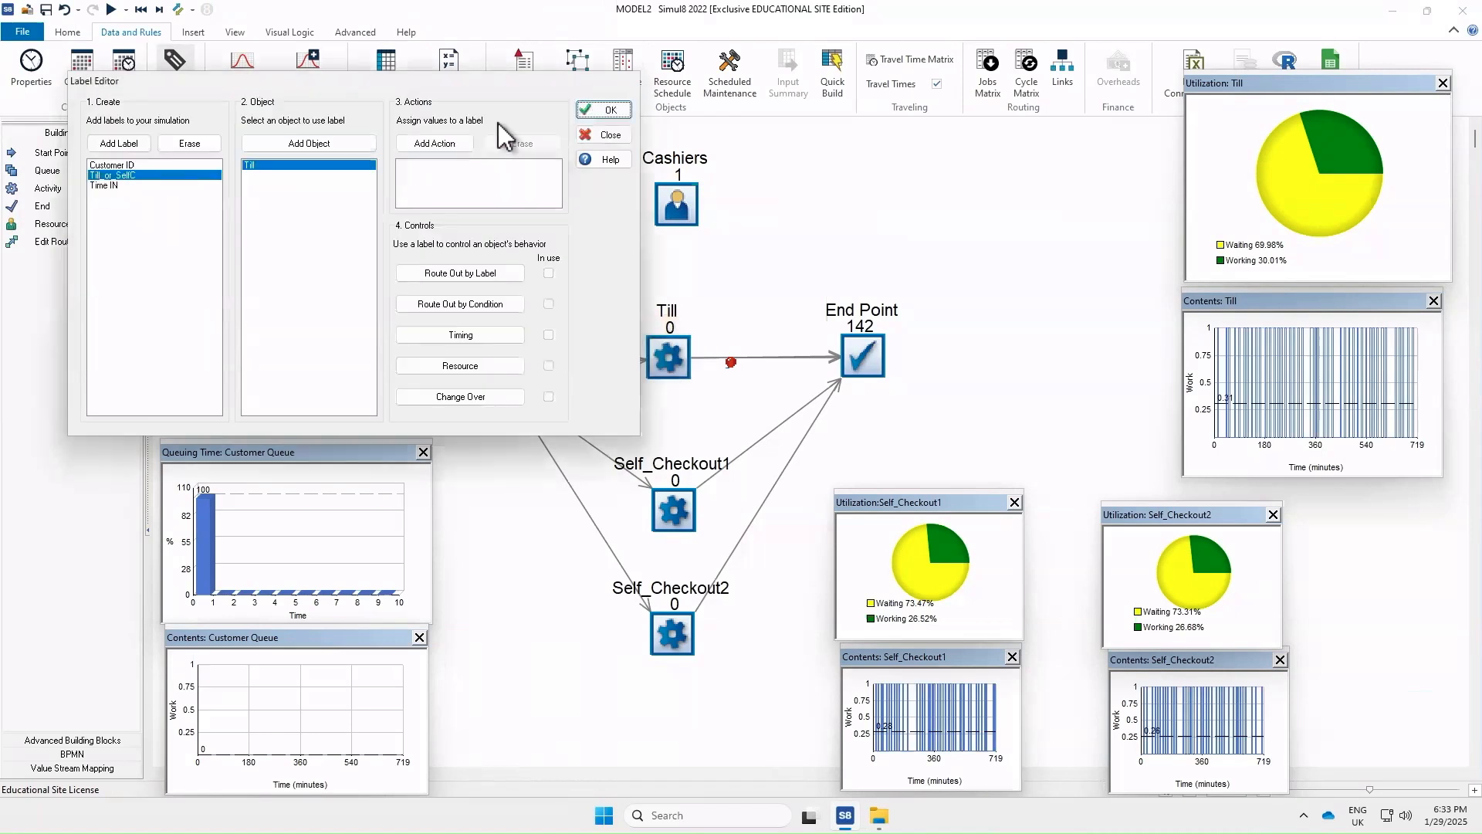
click(446, 146)
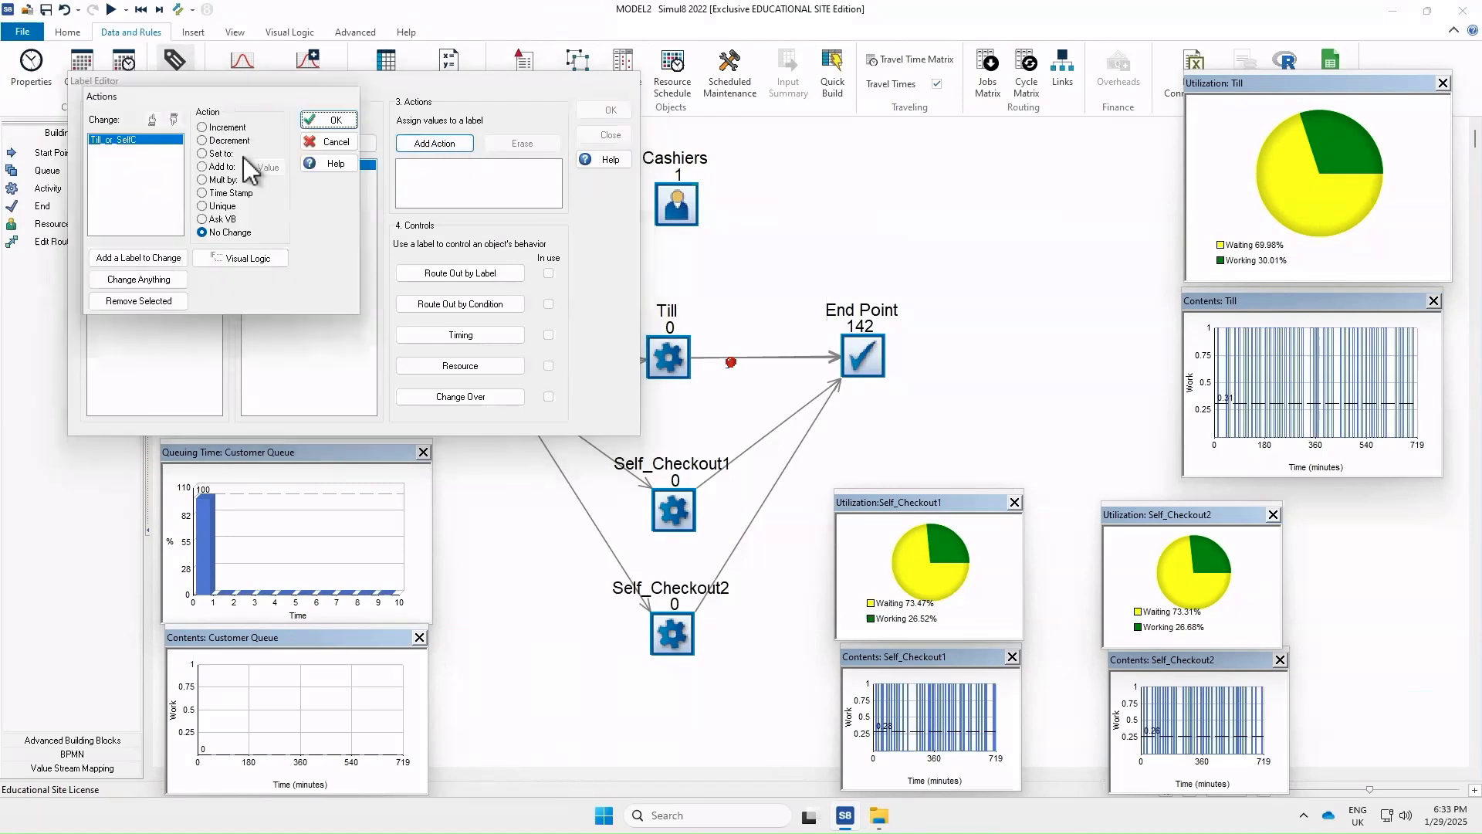
click(203, 153)
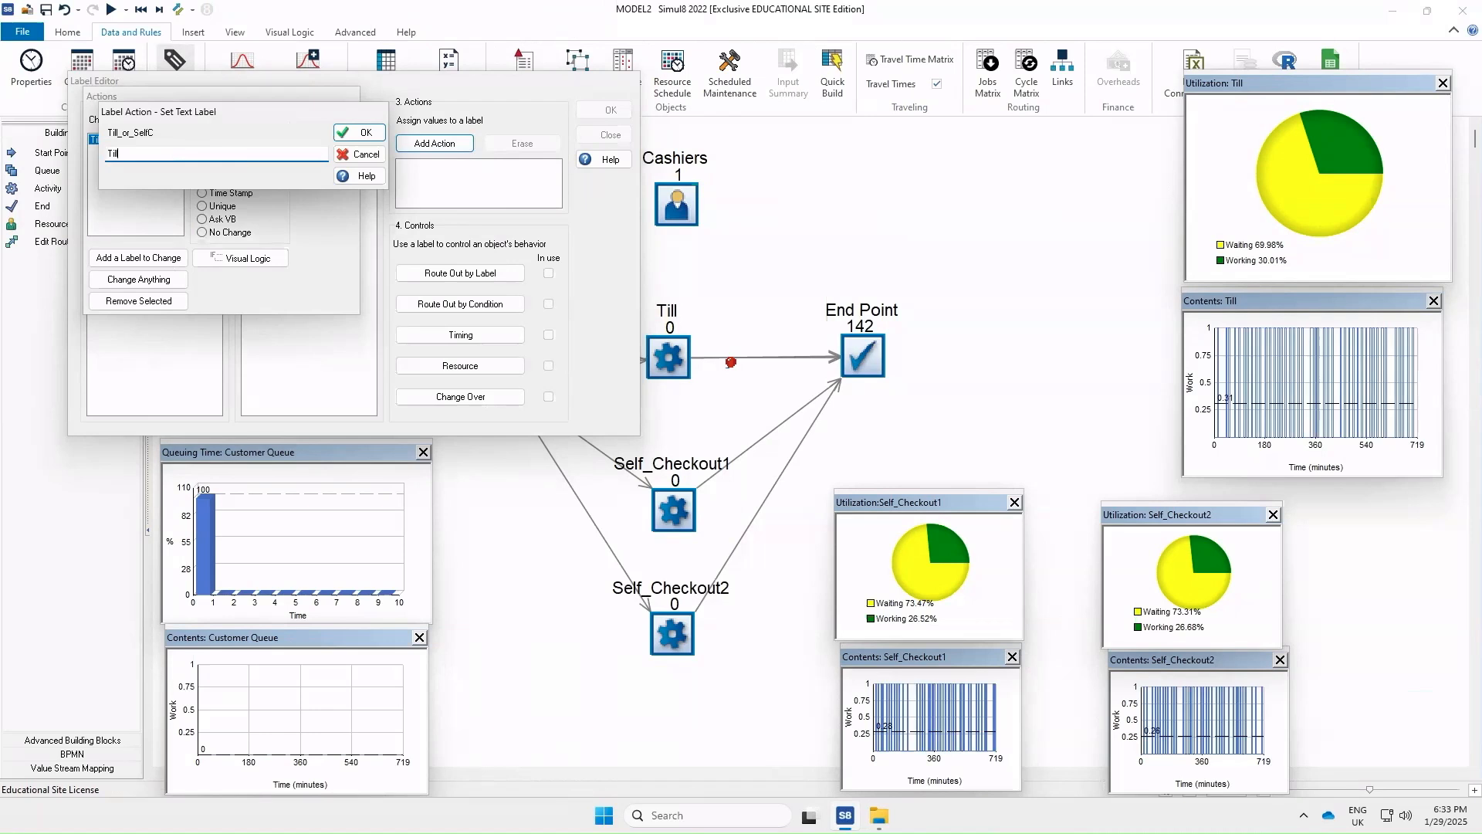
click(360, 132)
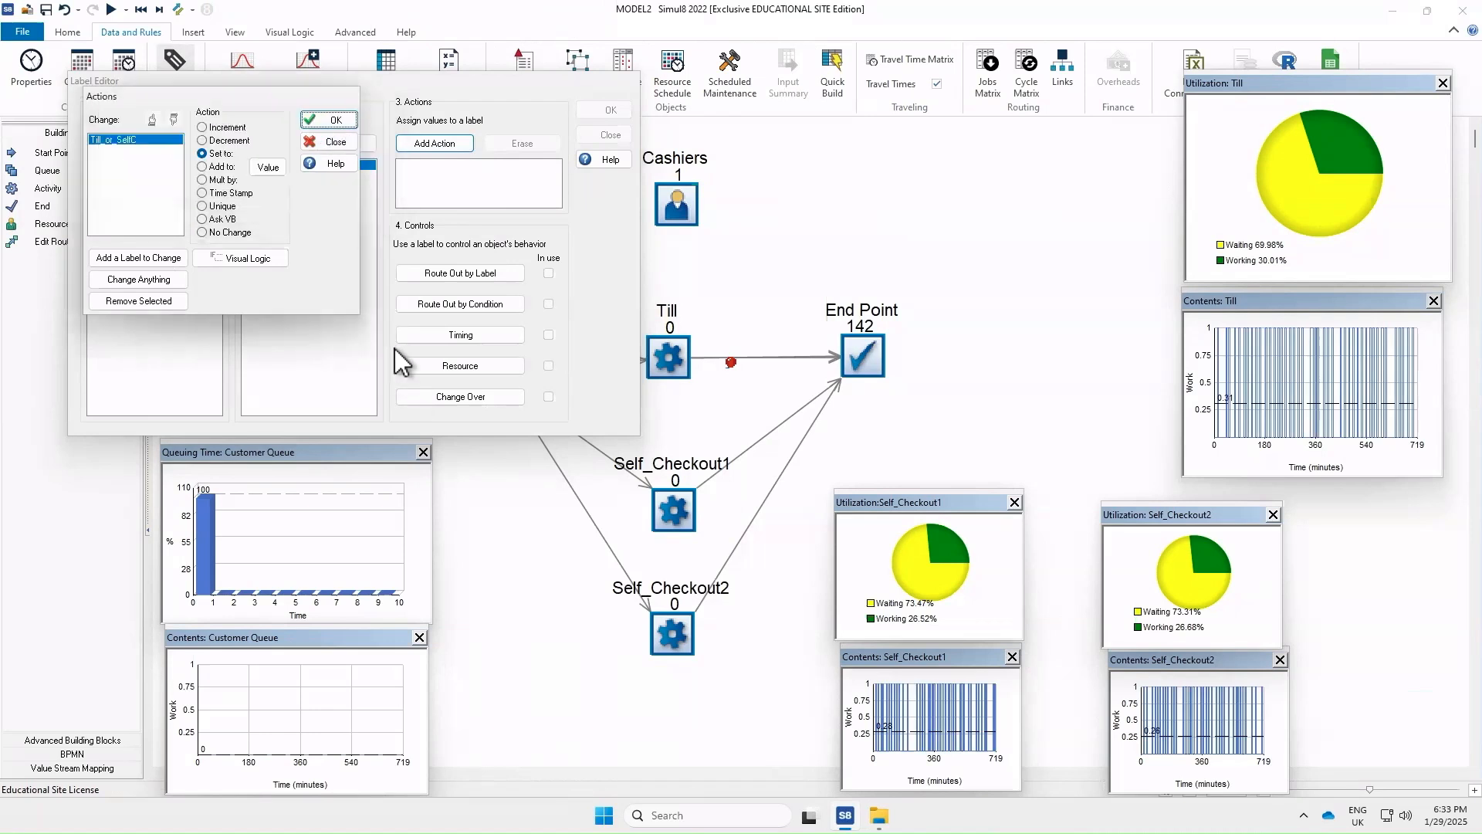
click(319, 119)
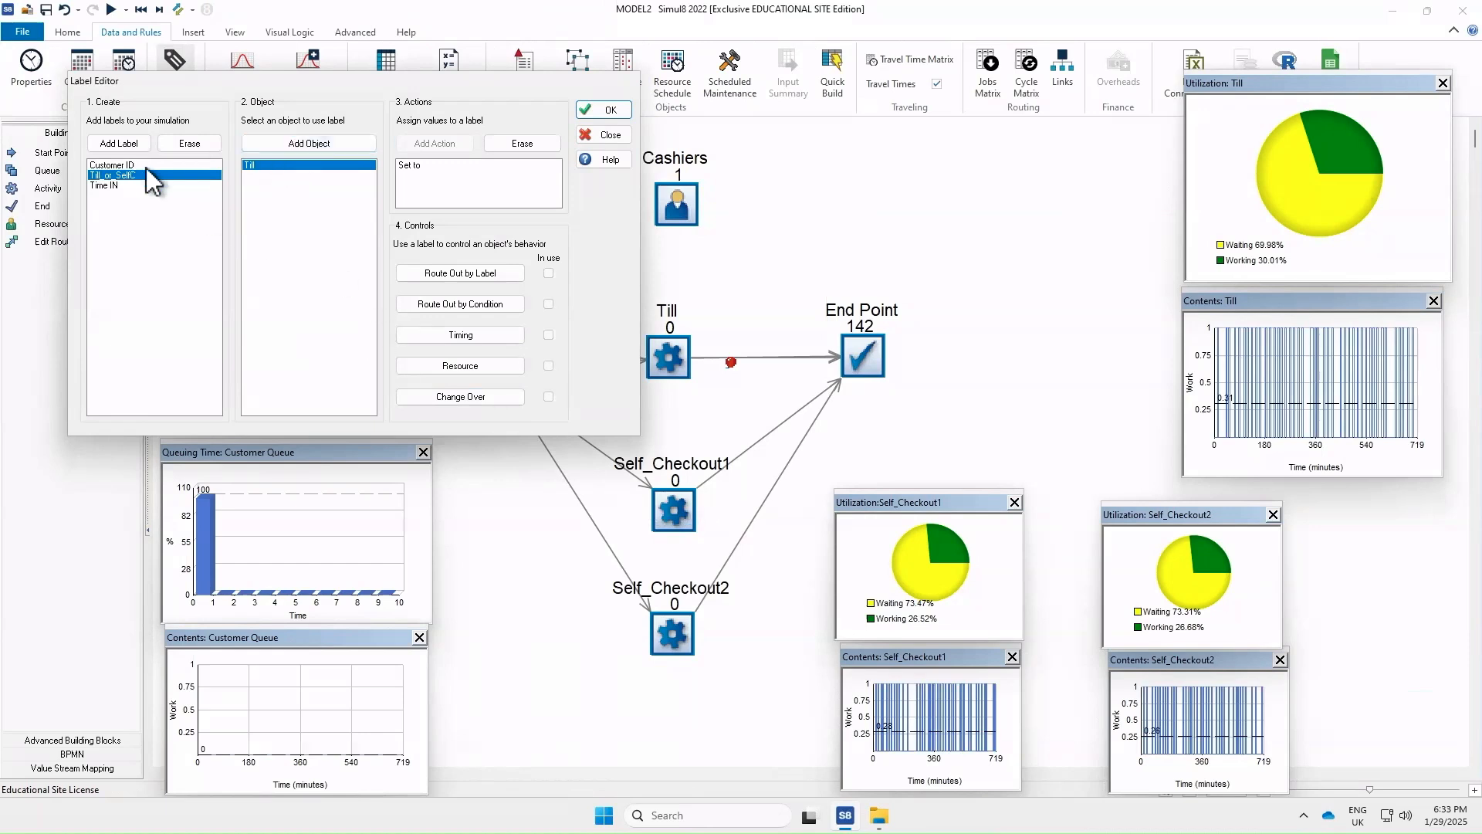
Add Self_Checkout1 to the Till_or_SelfC label with an action setting its value to SelfC1
click(288, 145)
click(146, 157)
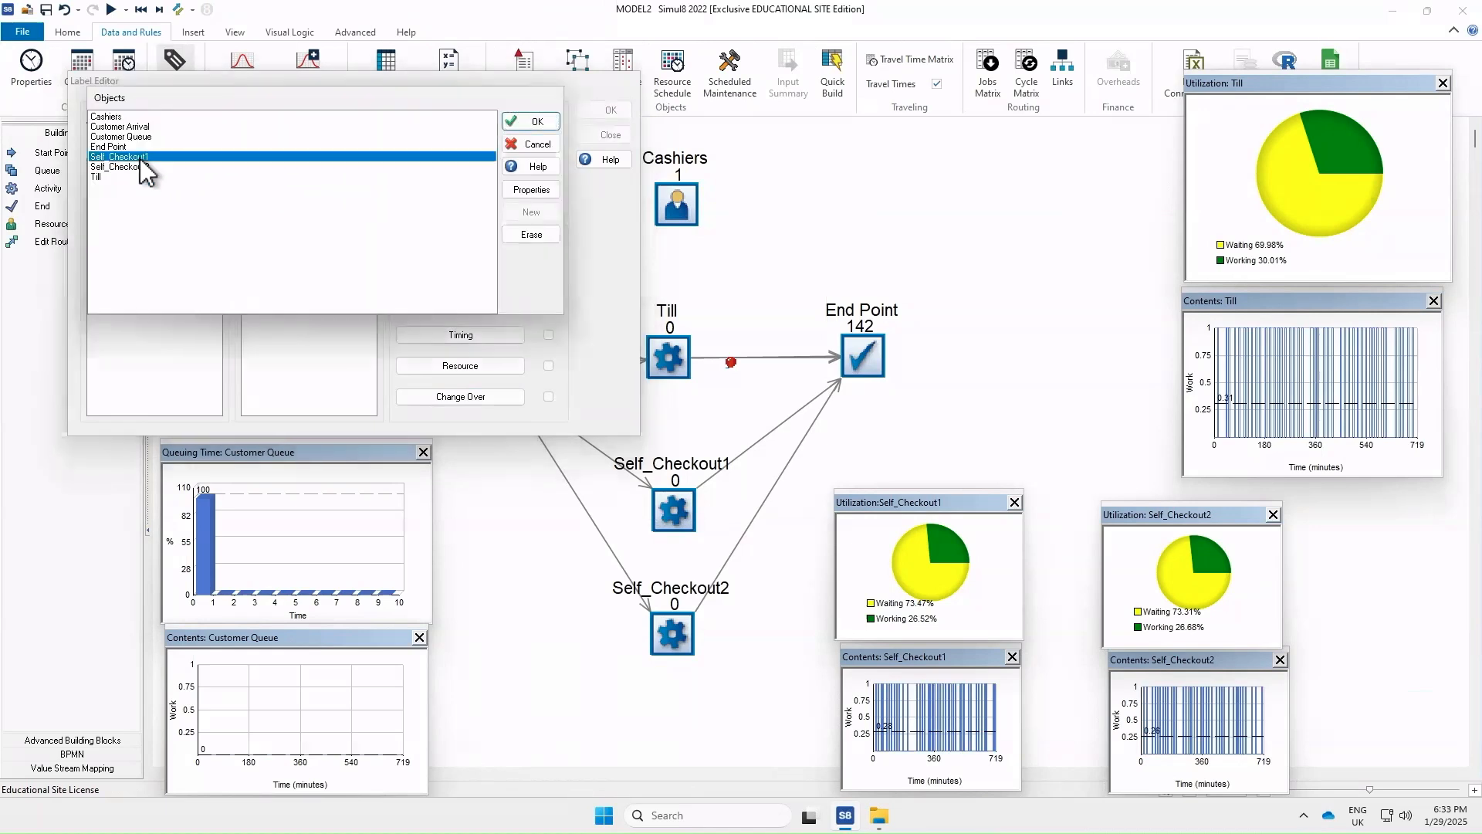
click(536, 122)
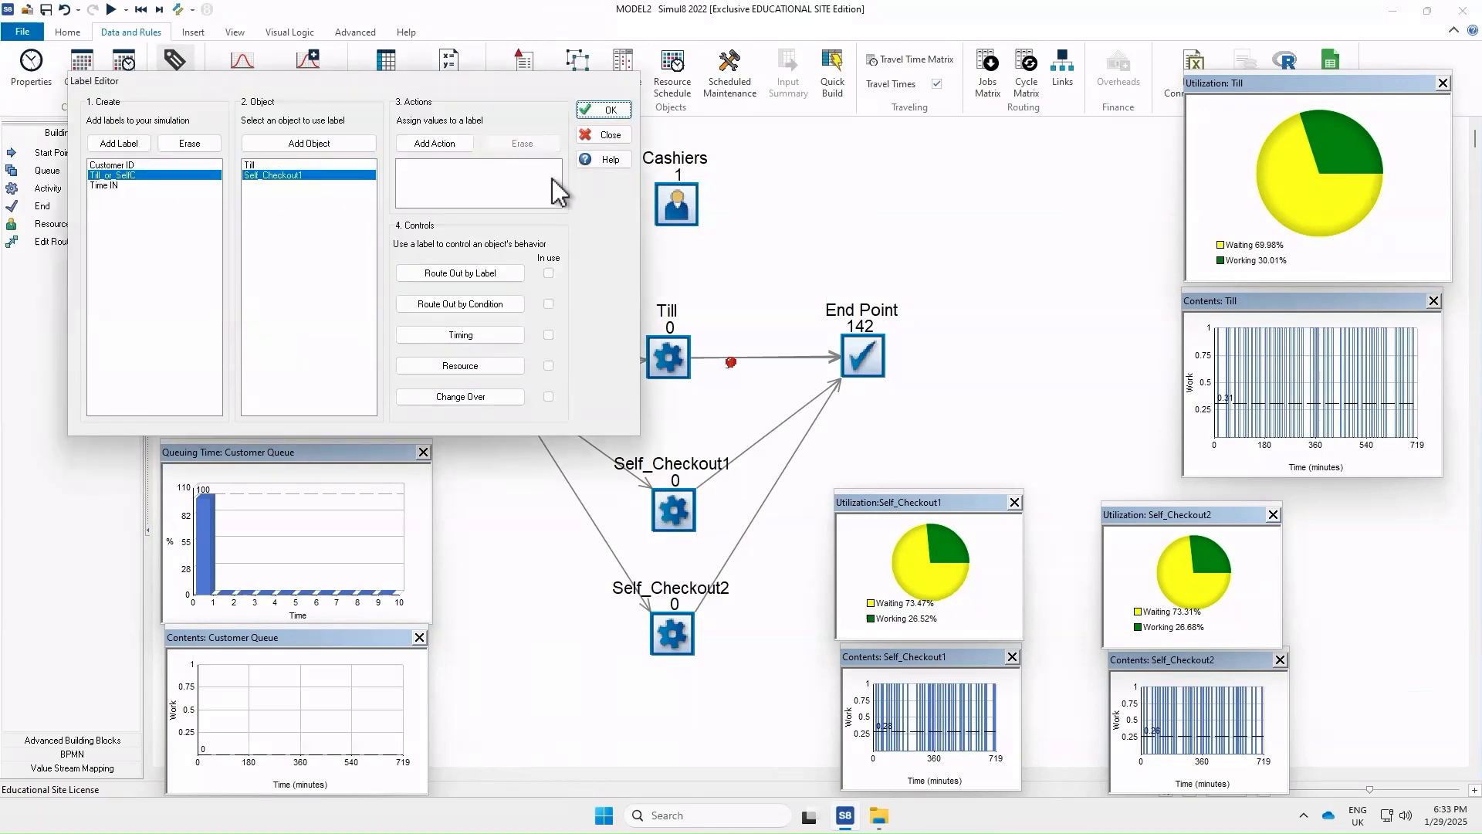
click(437, 145)
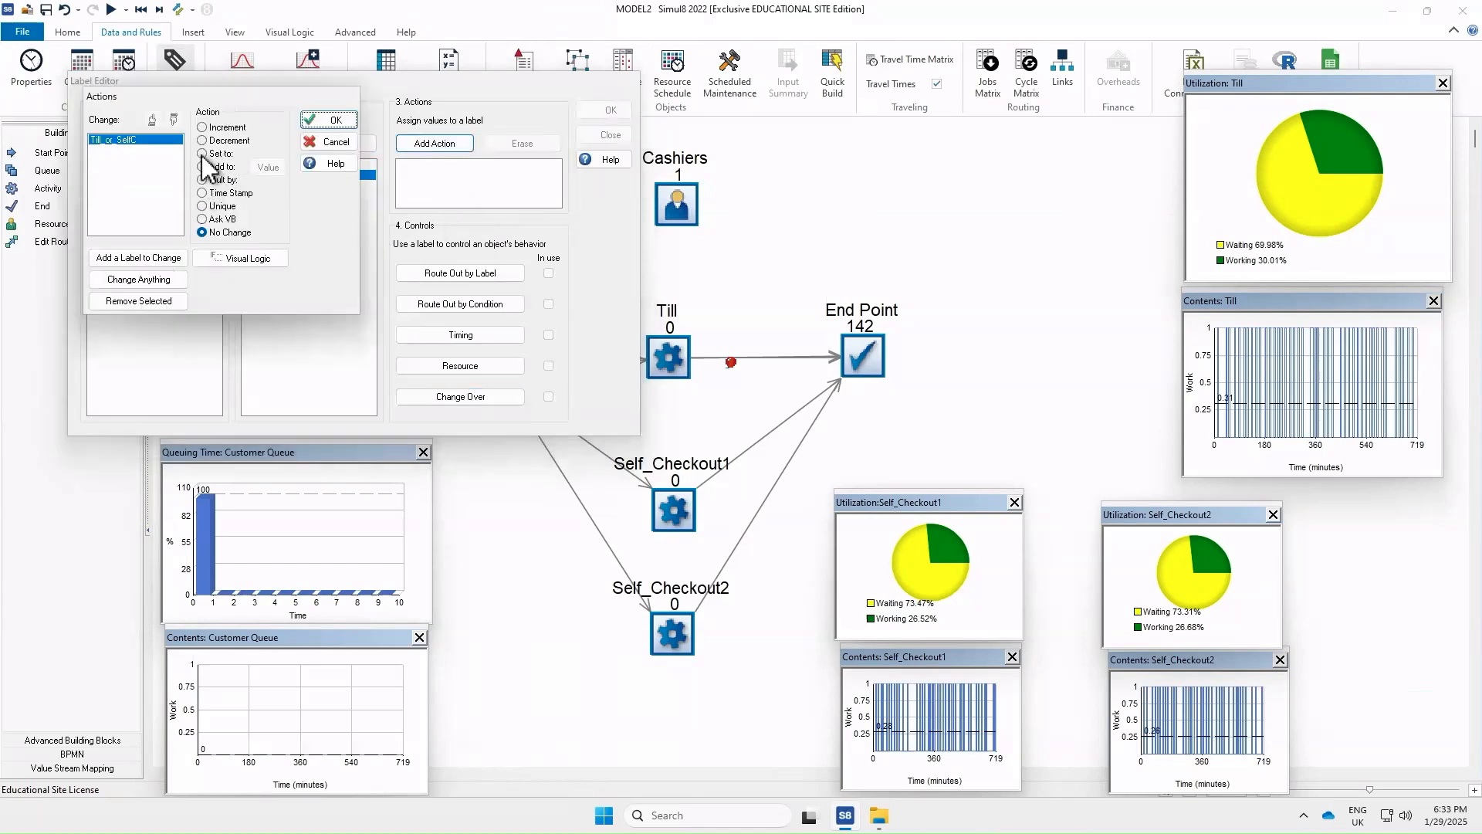
click(201, 153)
text(SelfC1)
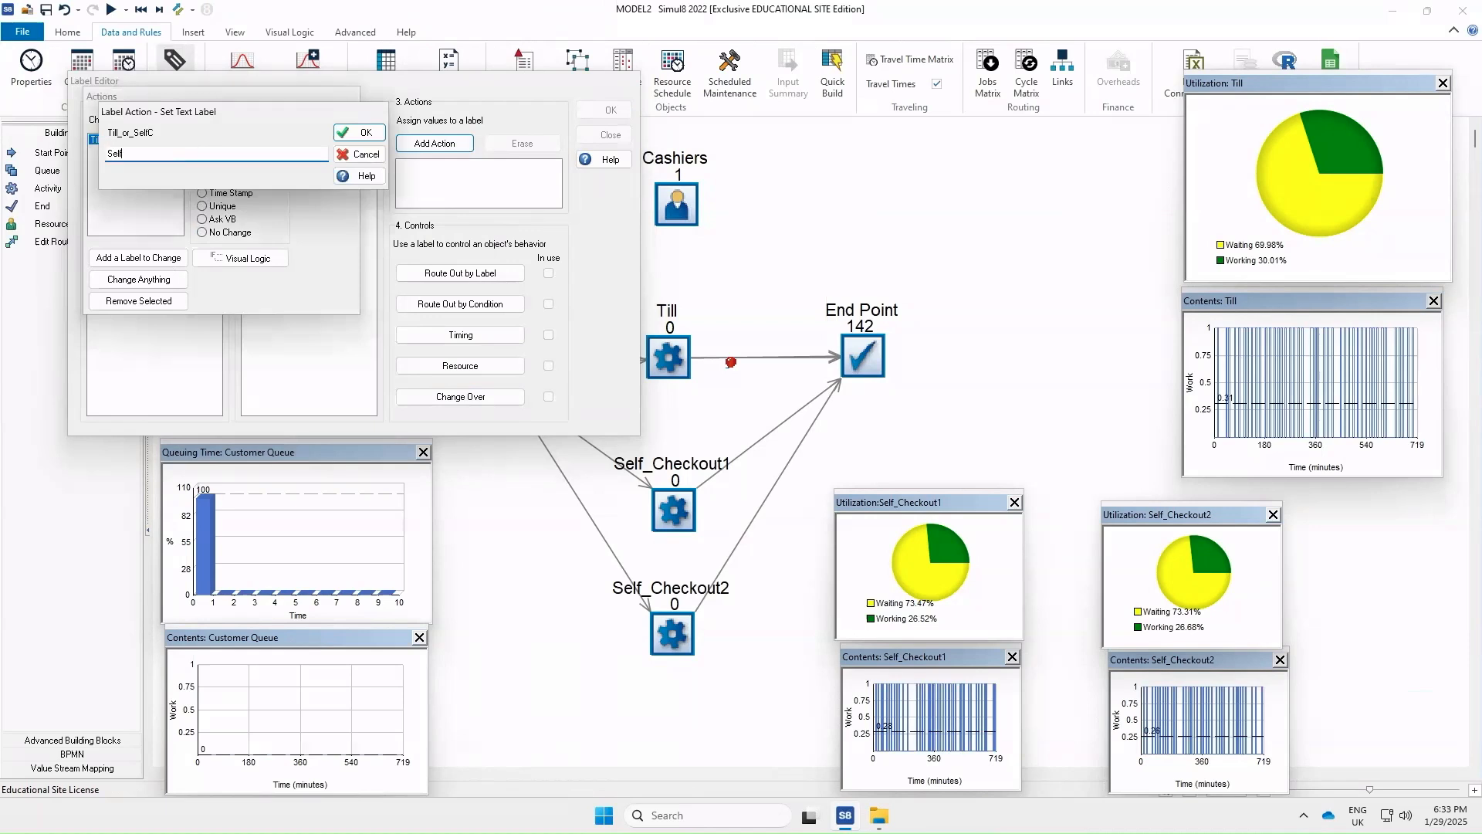
click(361, 134)
click(332, 120)
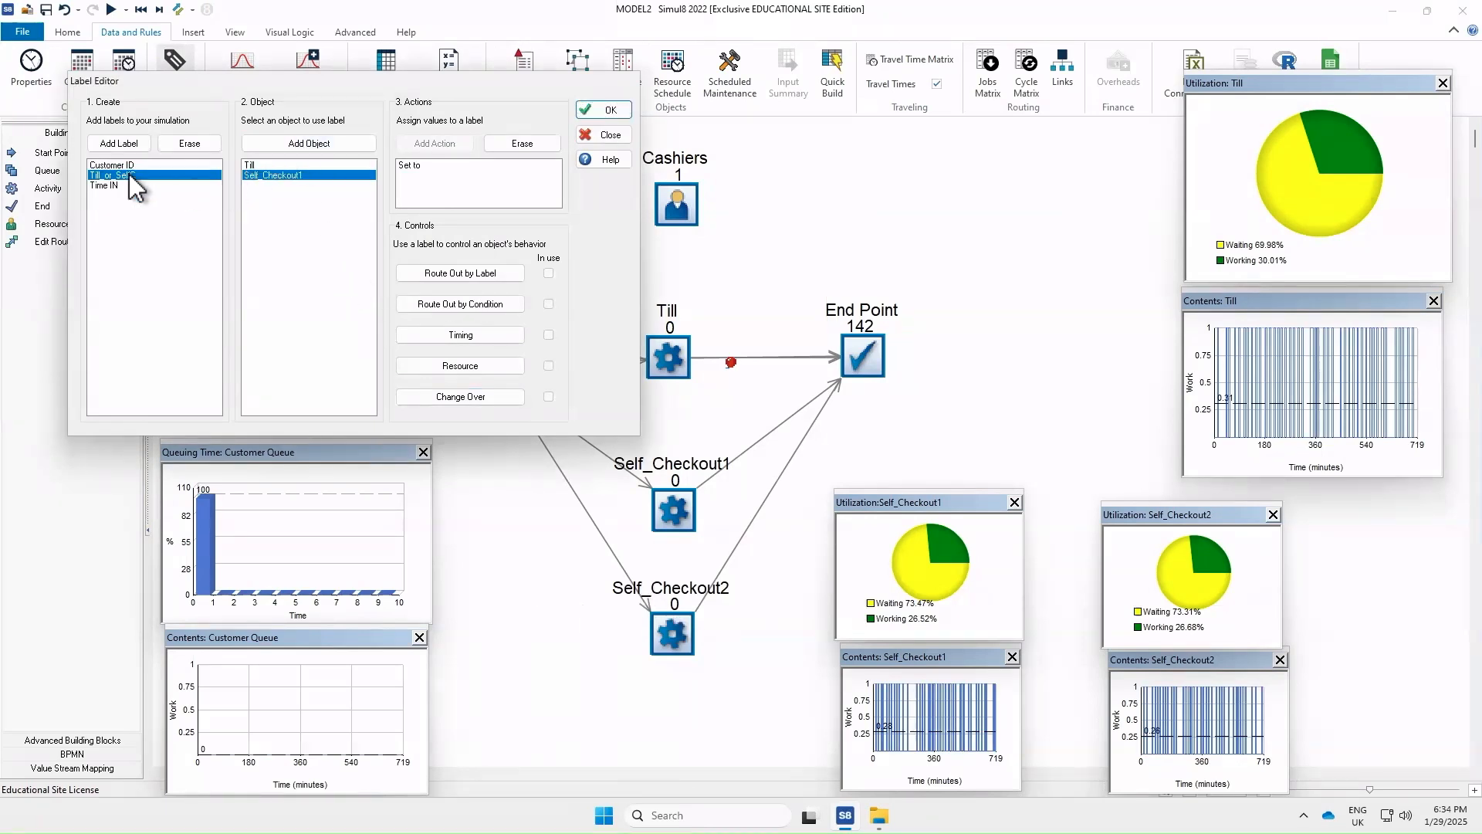
Add Self_Checkout2 to the Till_or_SelfC label with an action setting its value to SelfC2, and run the simulation
click(312, 142)
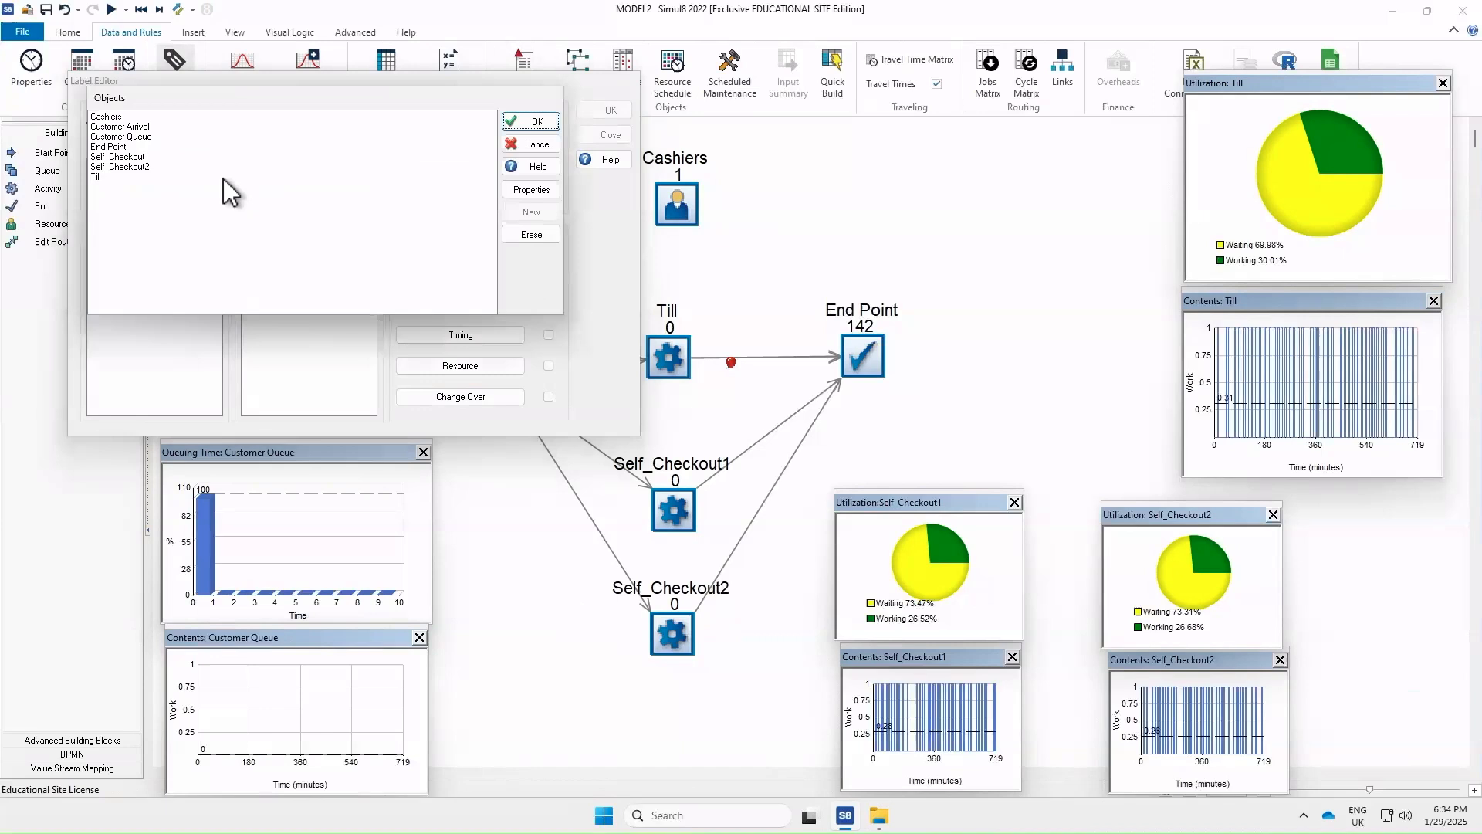
click(153, 167)
click(531, 121)
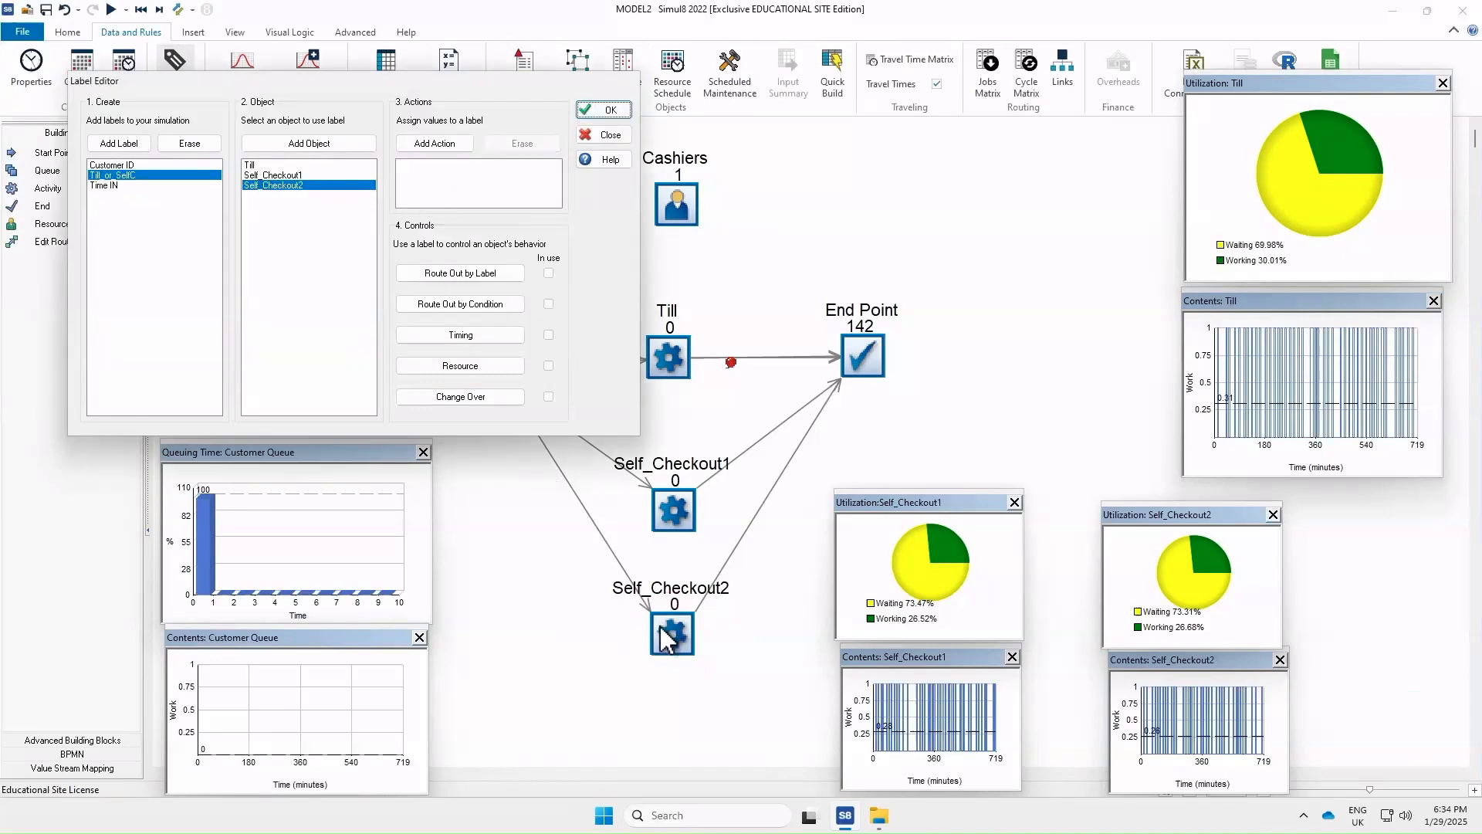
click(452, 146)
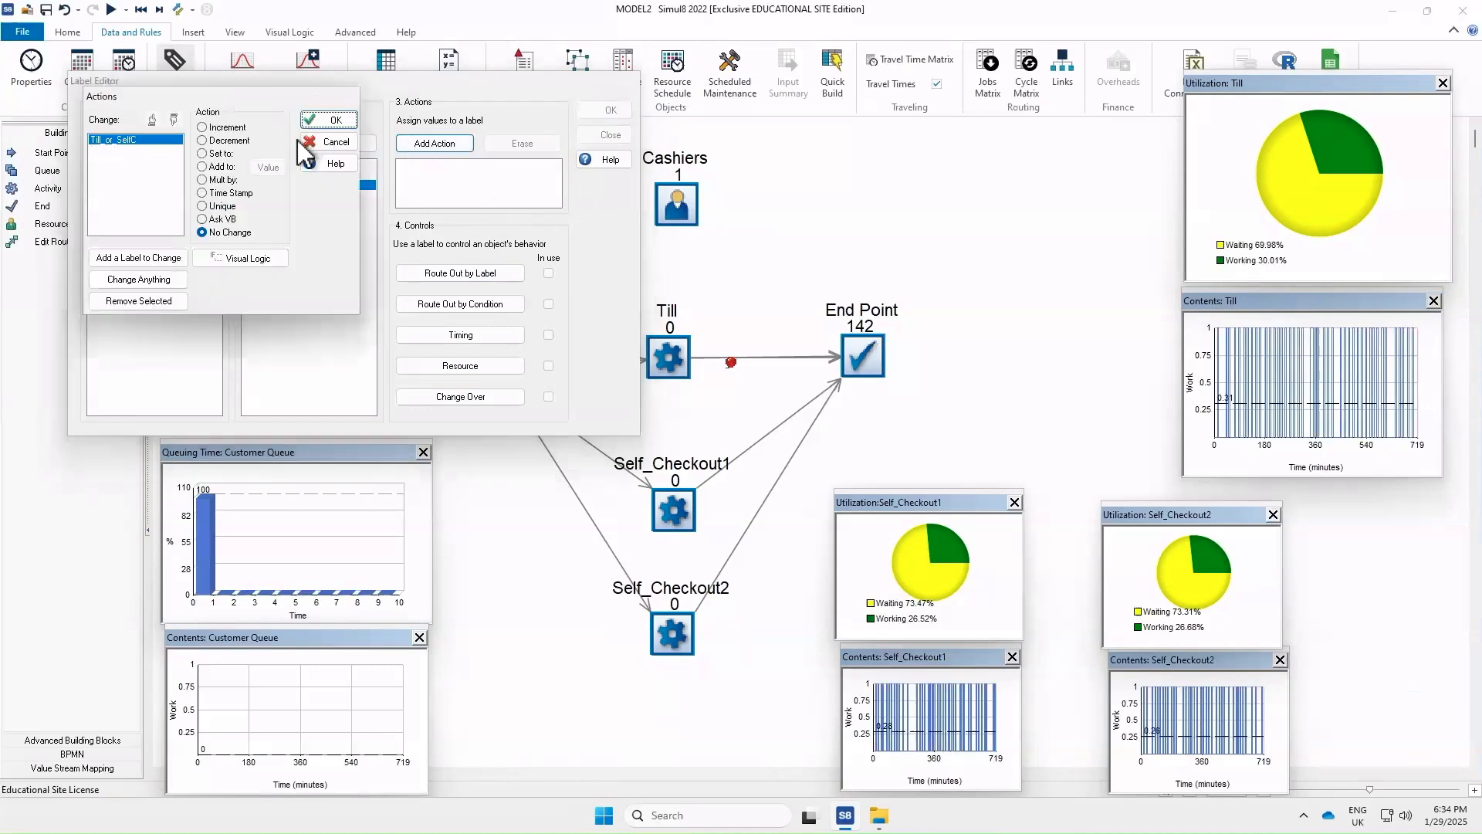
click(203, 153)
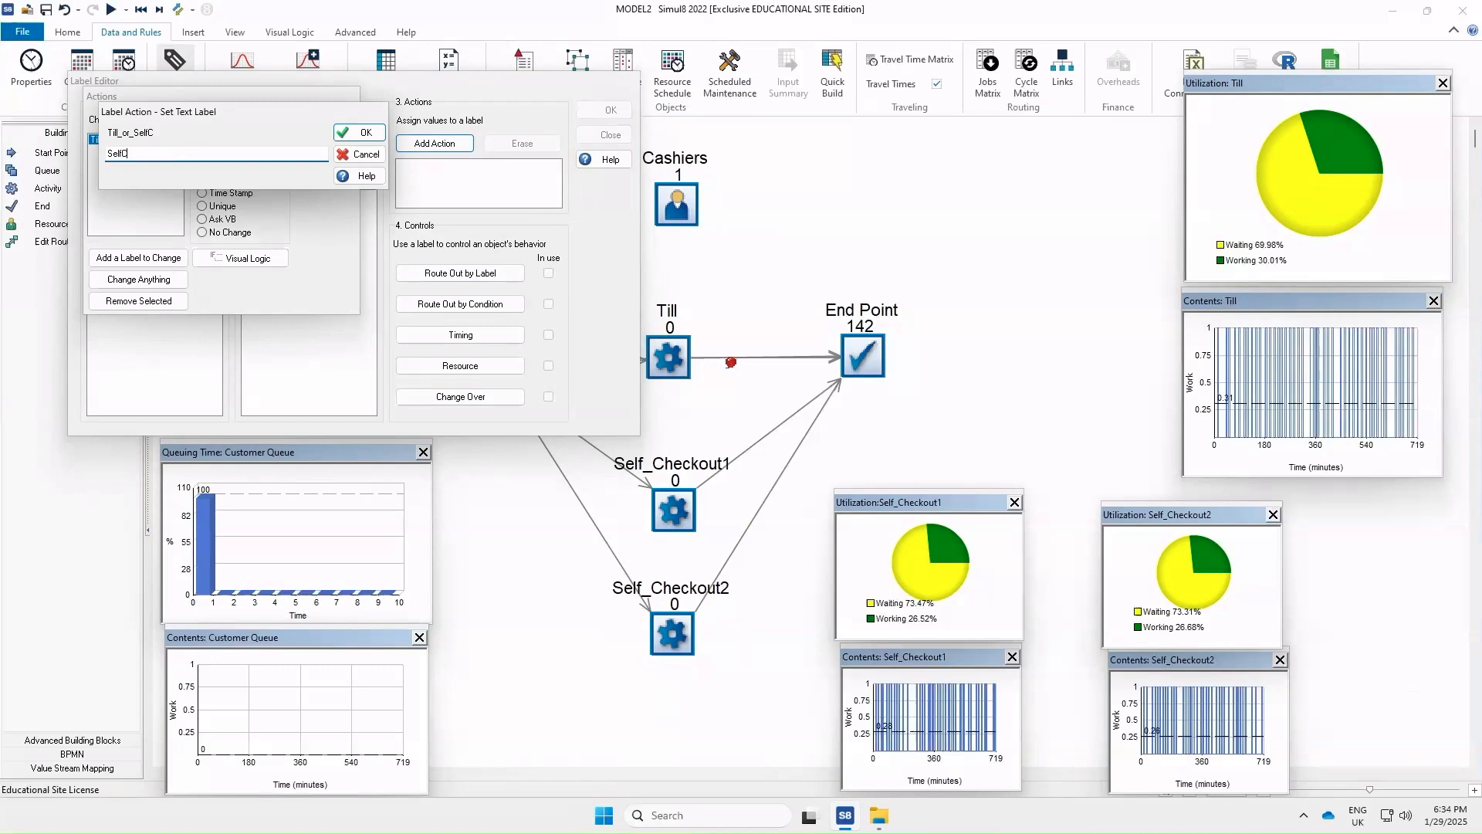
click(360, 133)
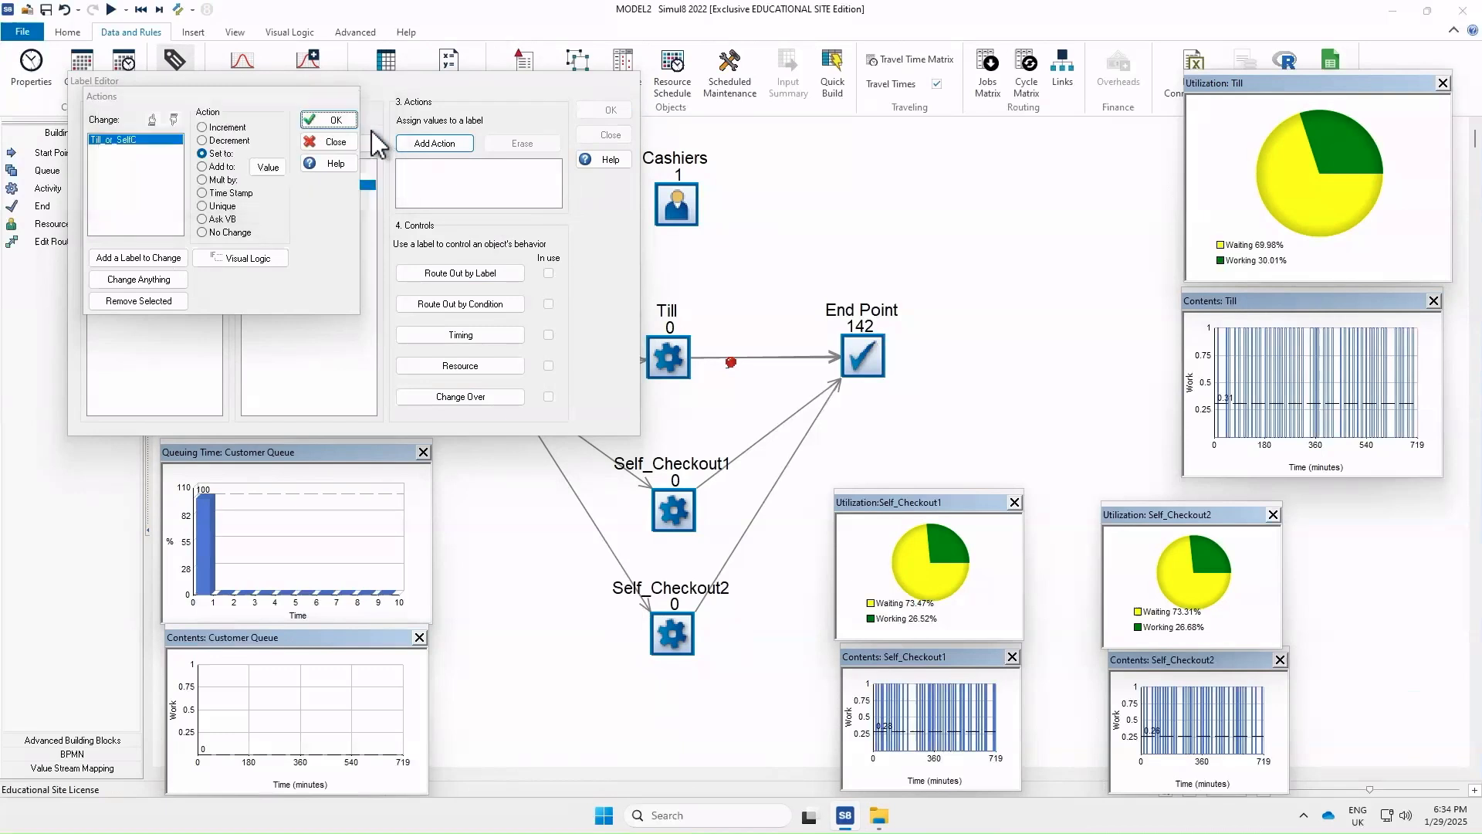
click(330, 127)
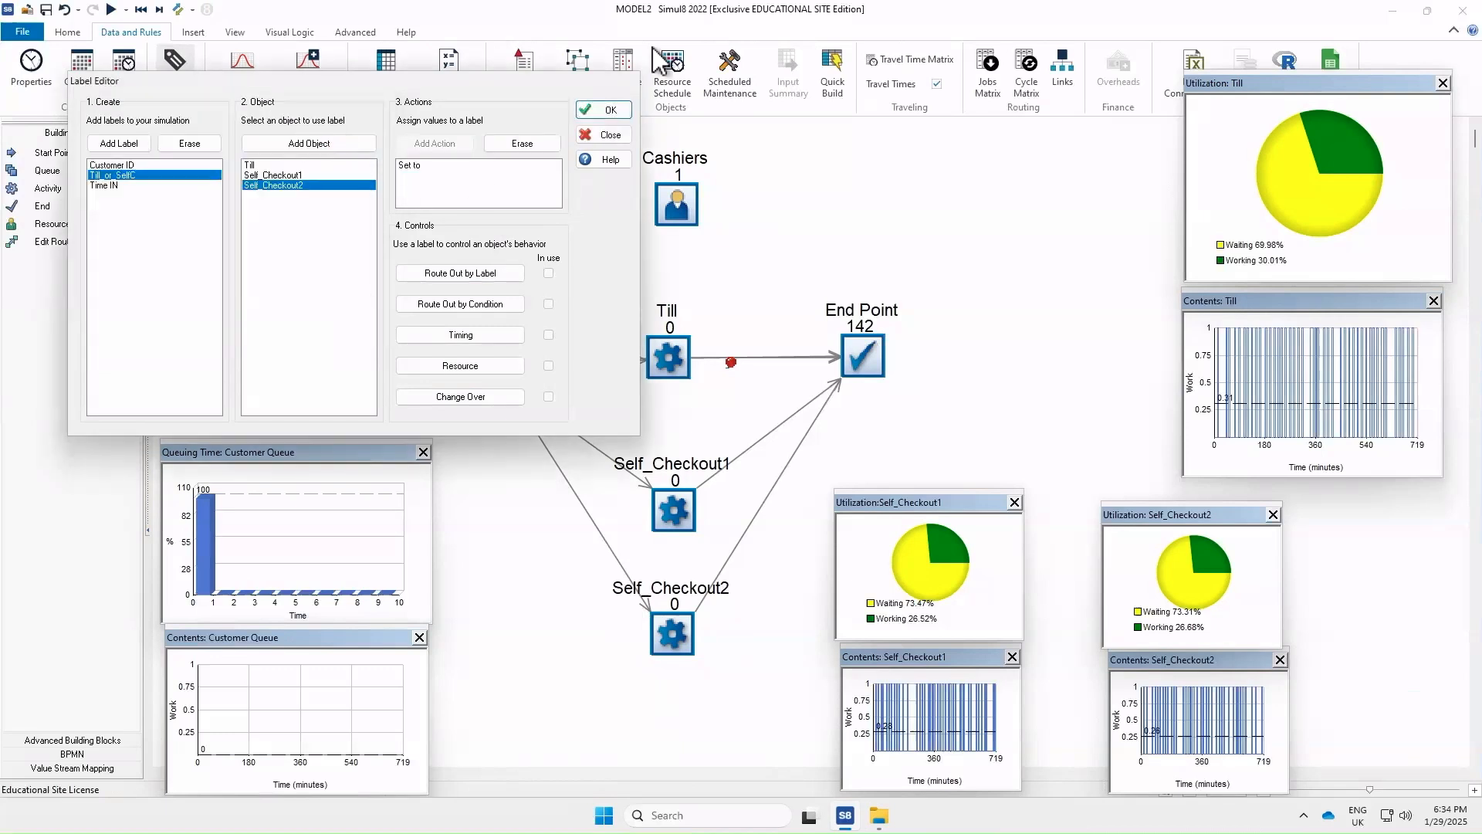
click(623, 116)
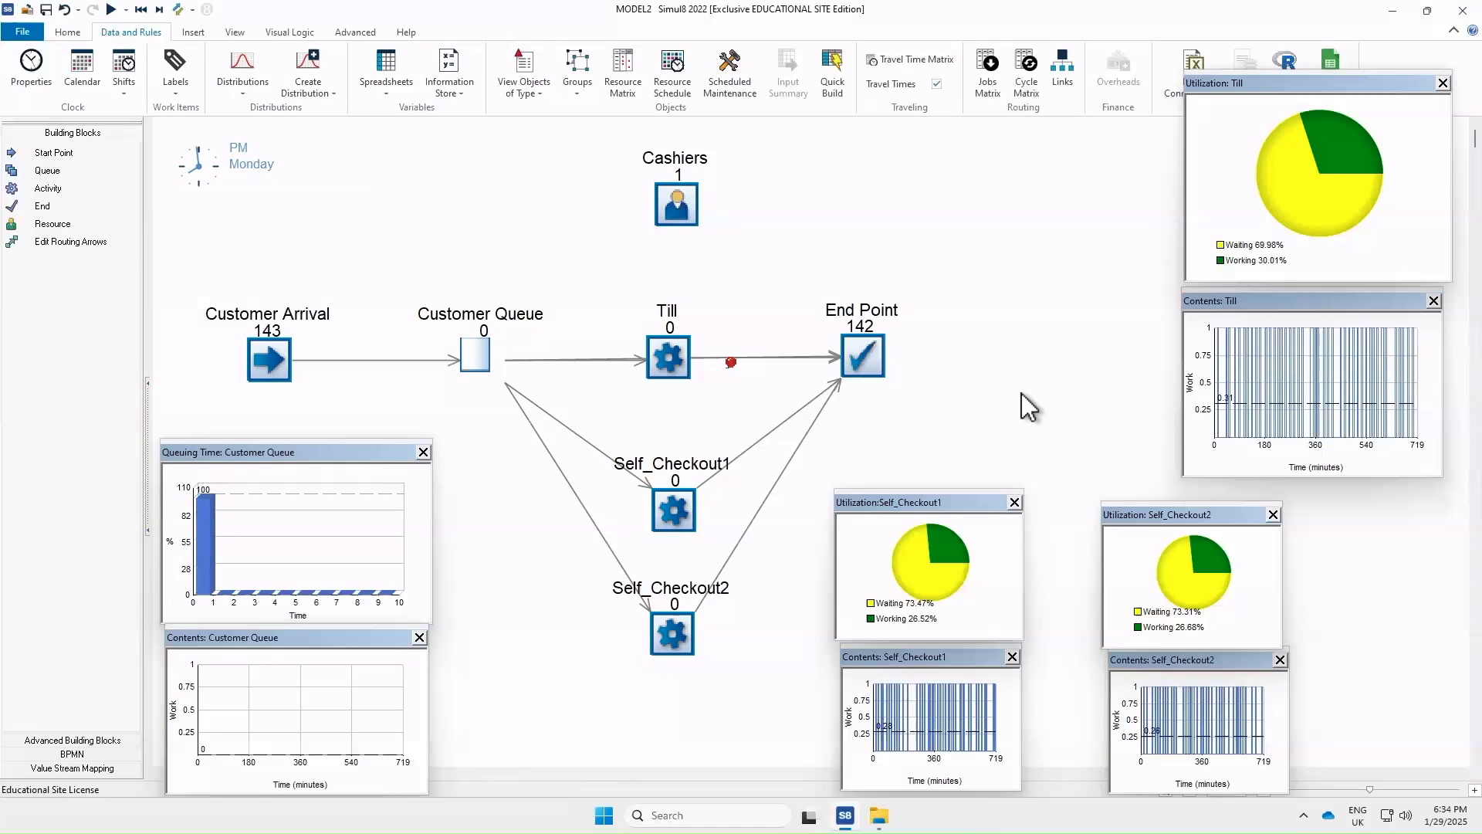
click(112, 9)
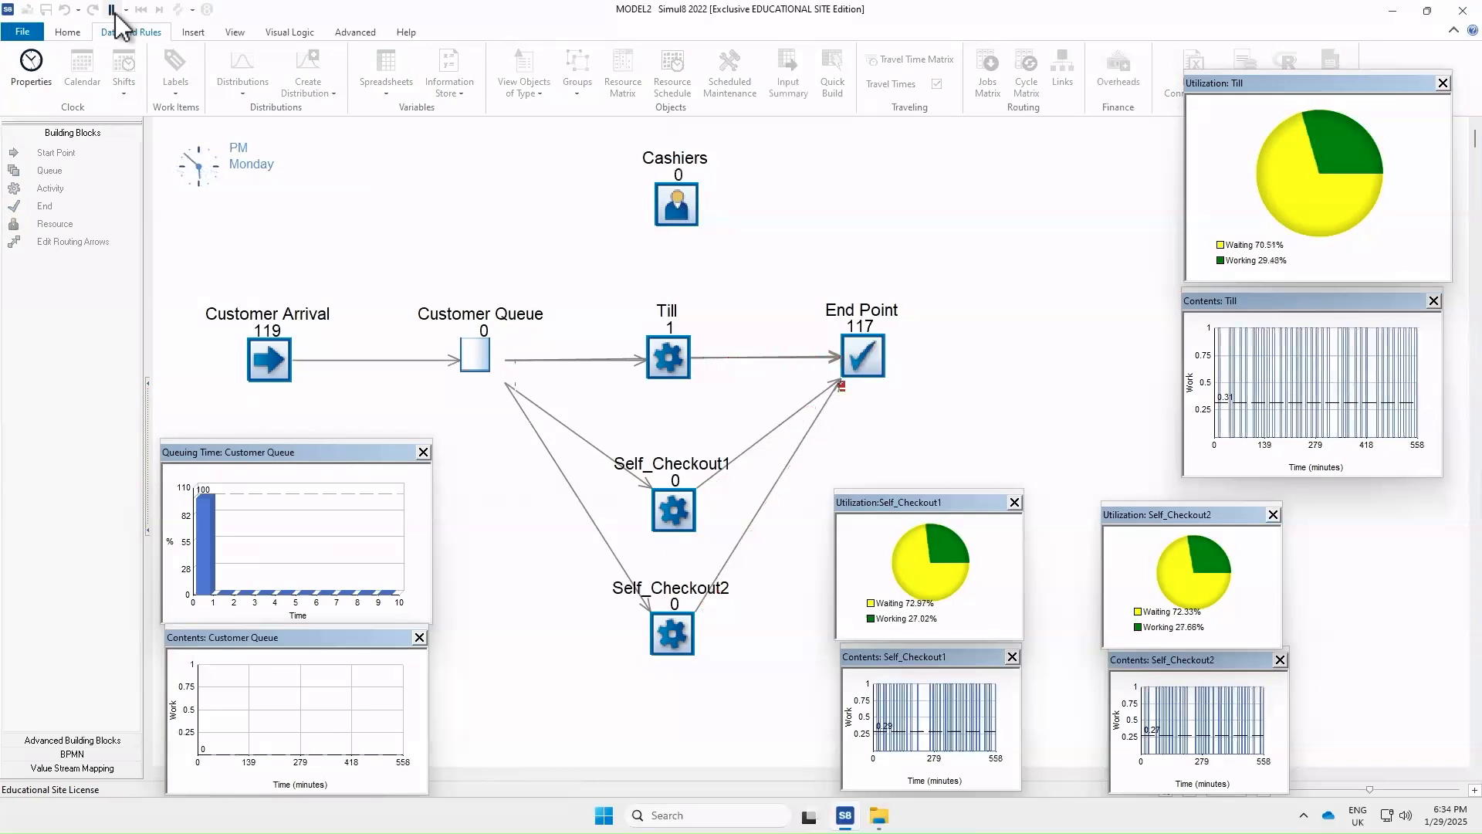
click(116, 15)
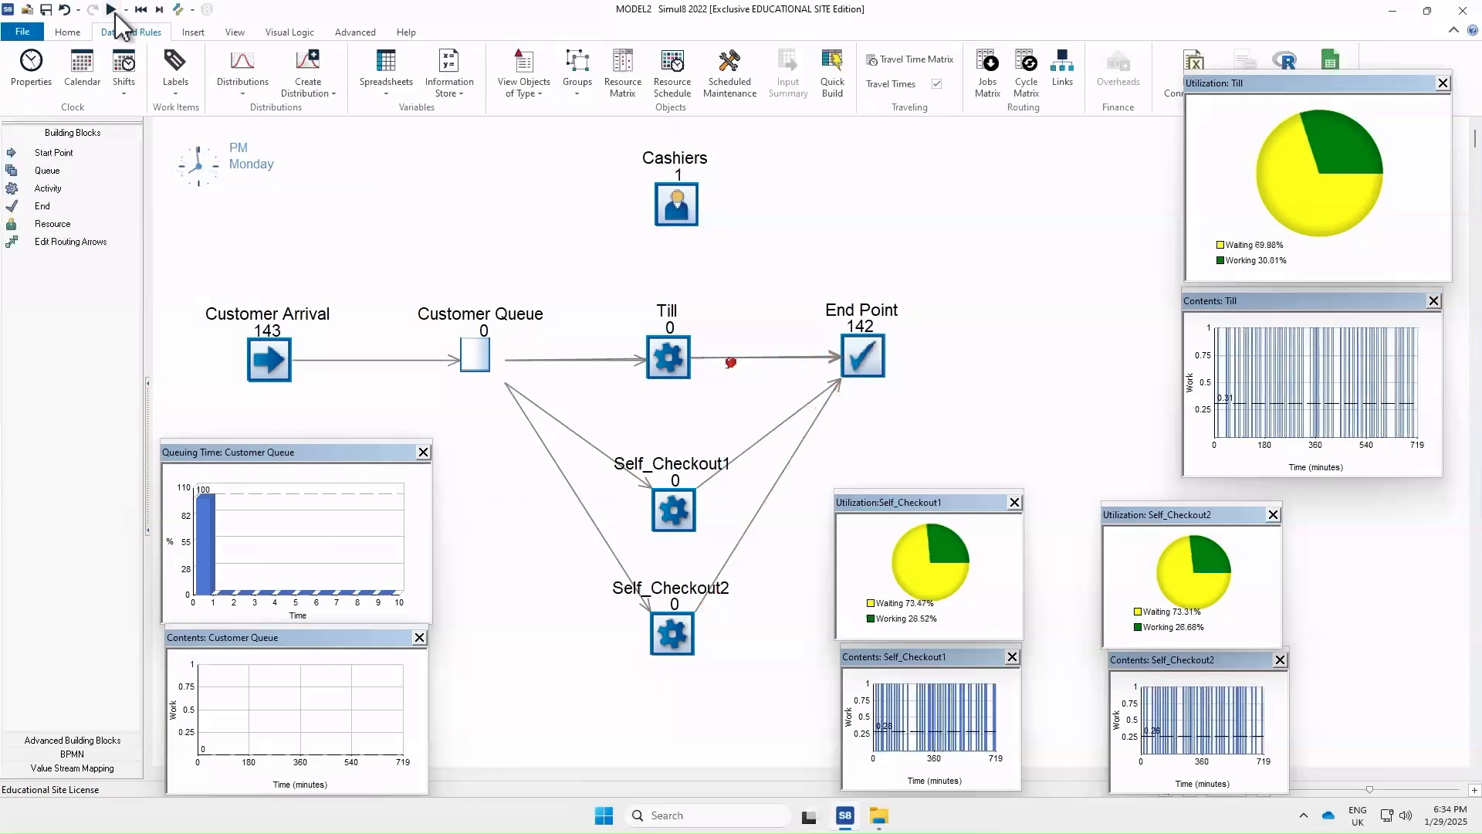
Enable file output on the End Point, saving the flow file as MODEL2 in CSV format, and rerun the simulation
double_click(870, 361)
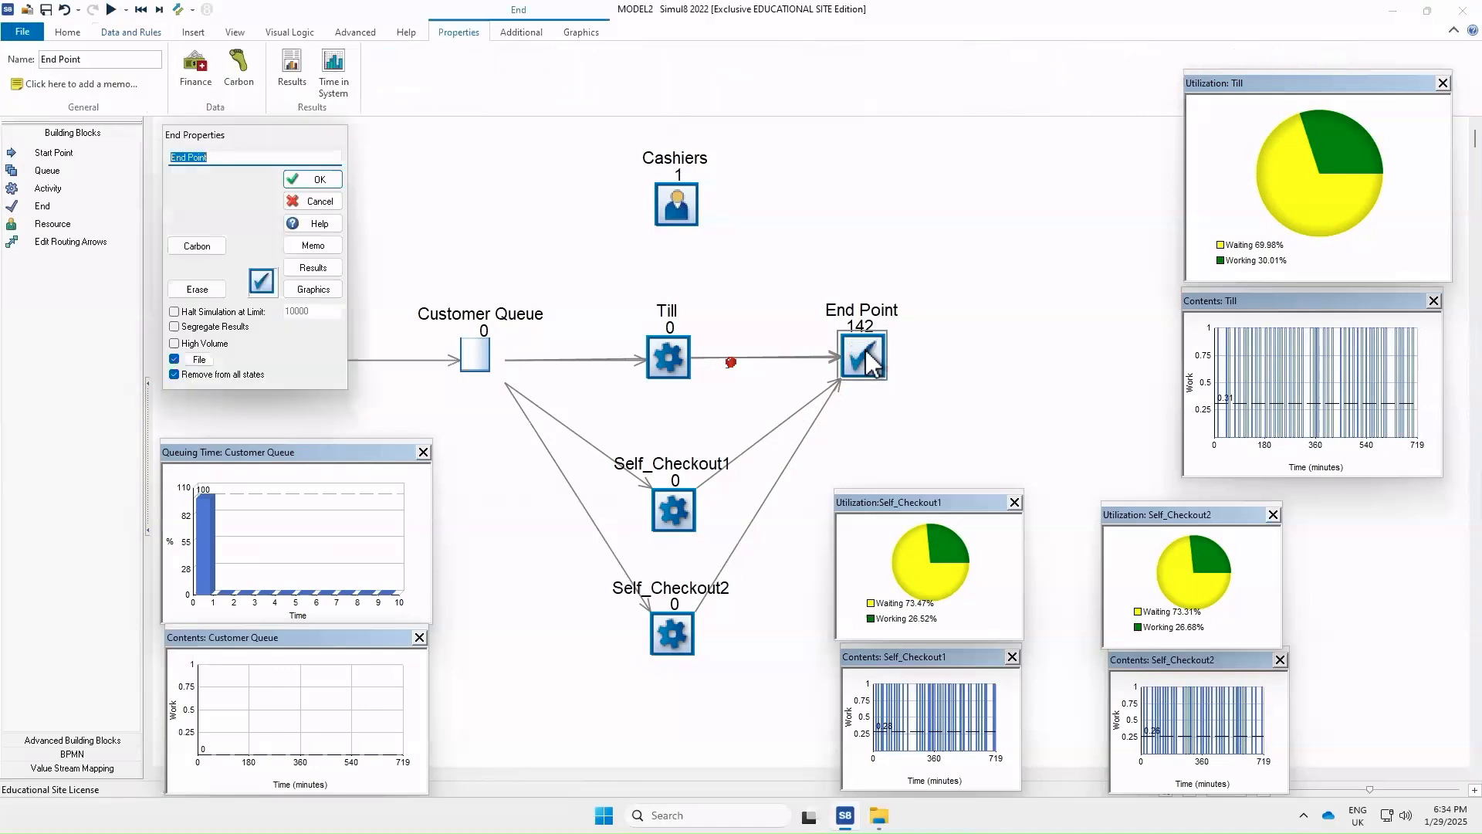
click(197, 360)
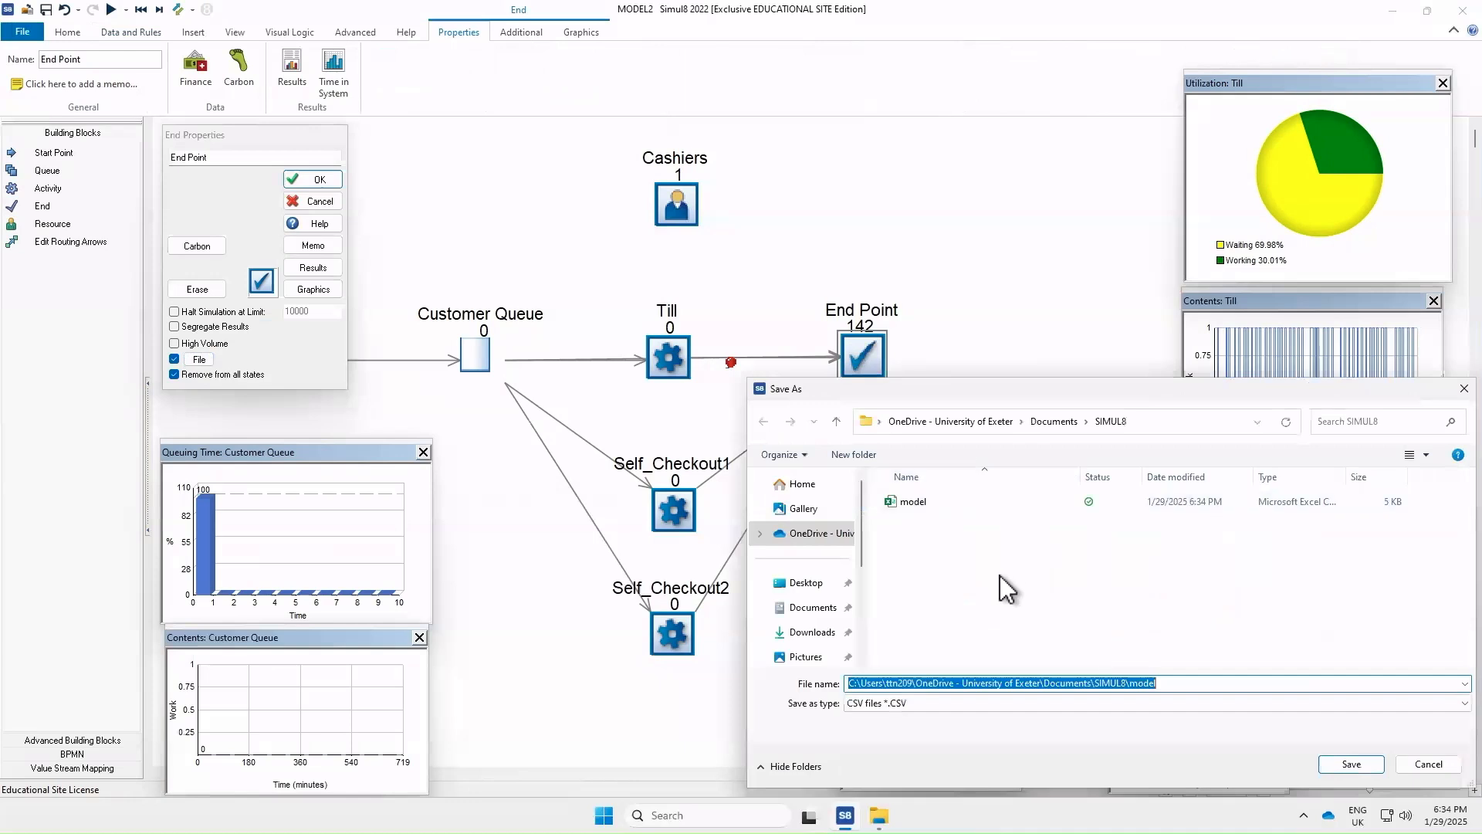
key(BackSpace)
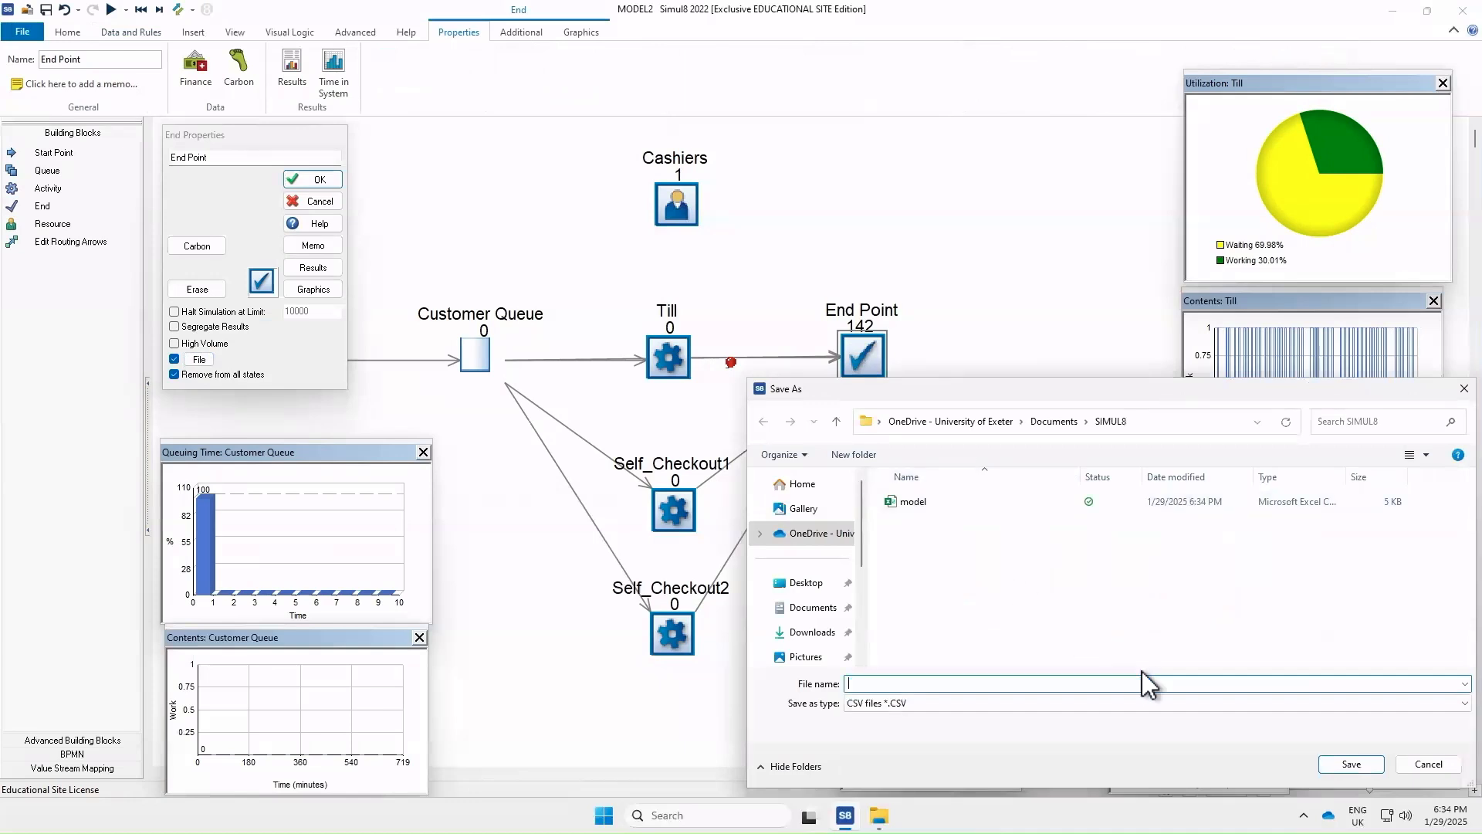
text(MODEL2)
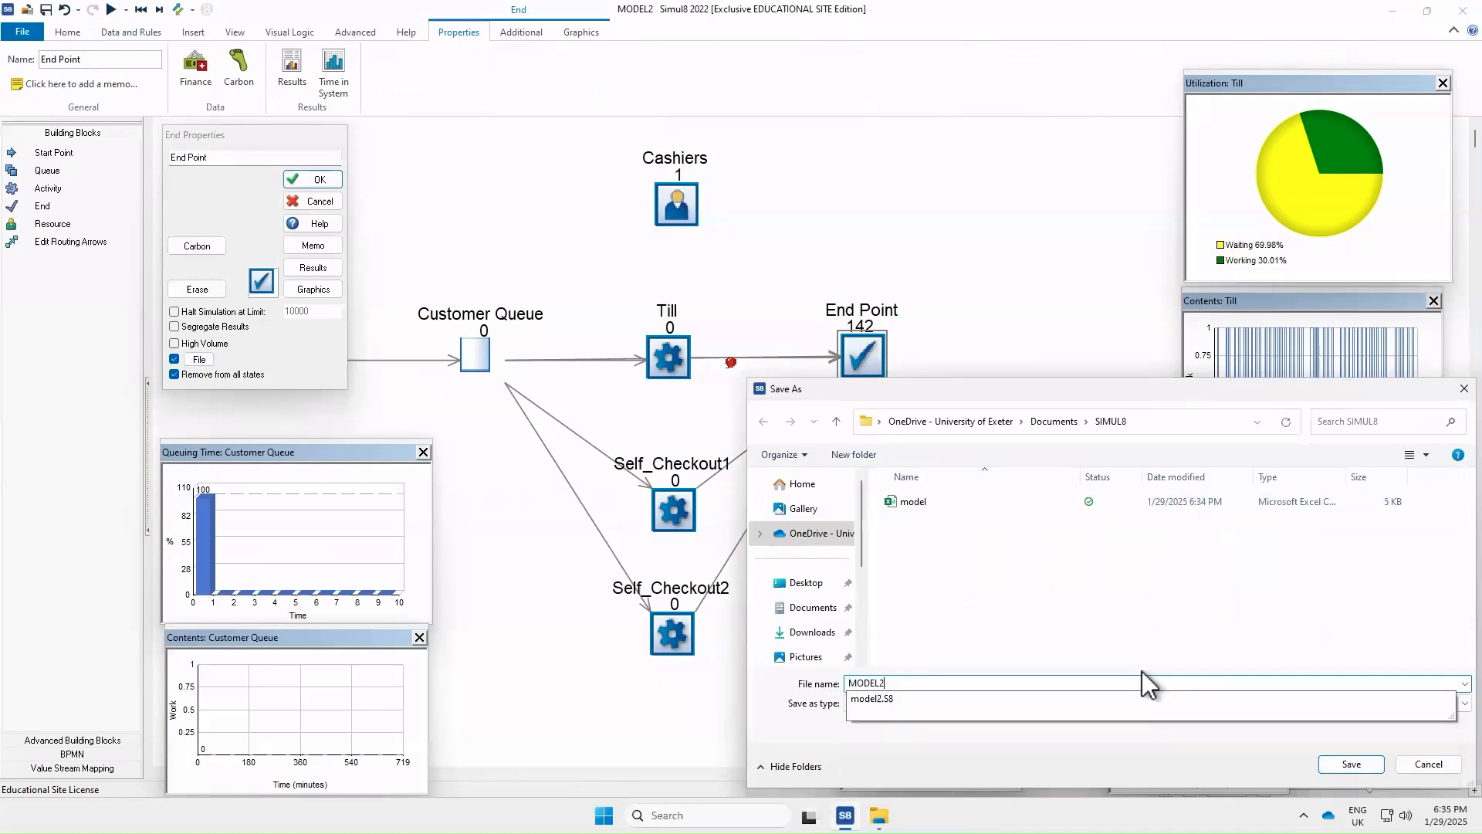
click(1053, 647)
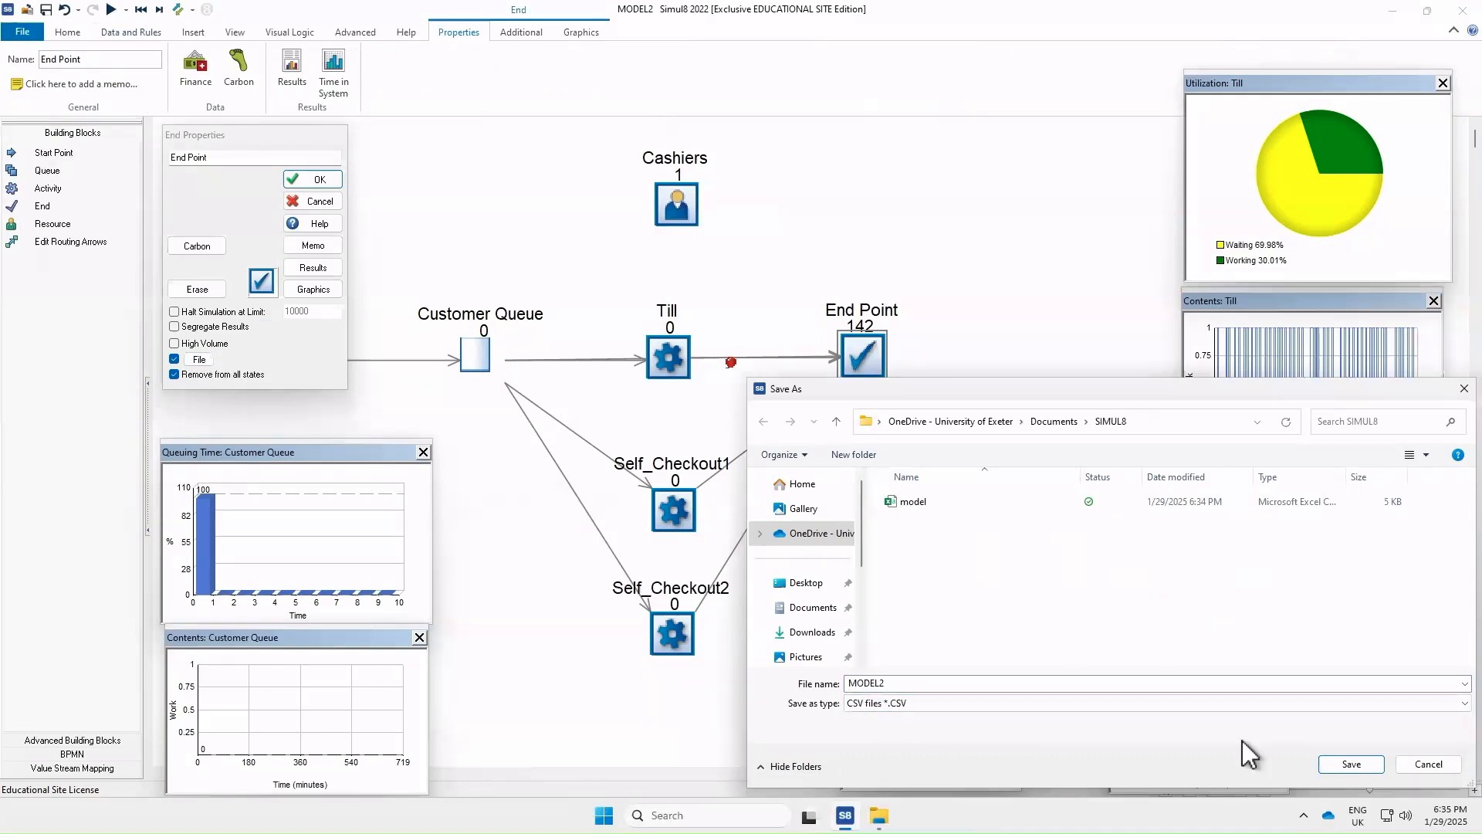
click(1352, 764)
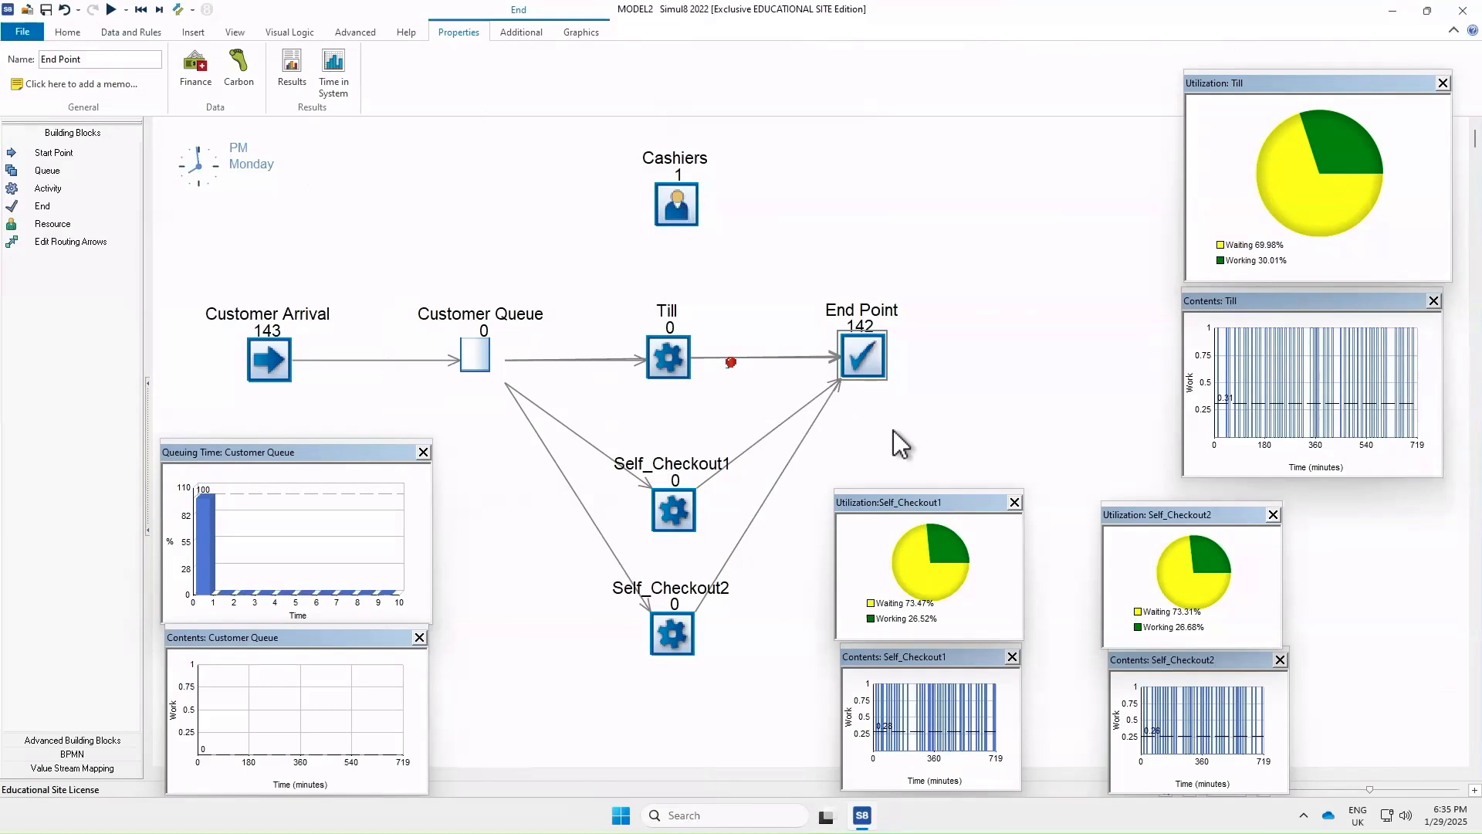
click(111, 10)
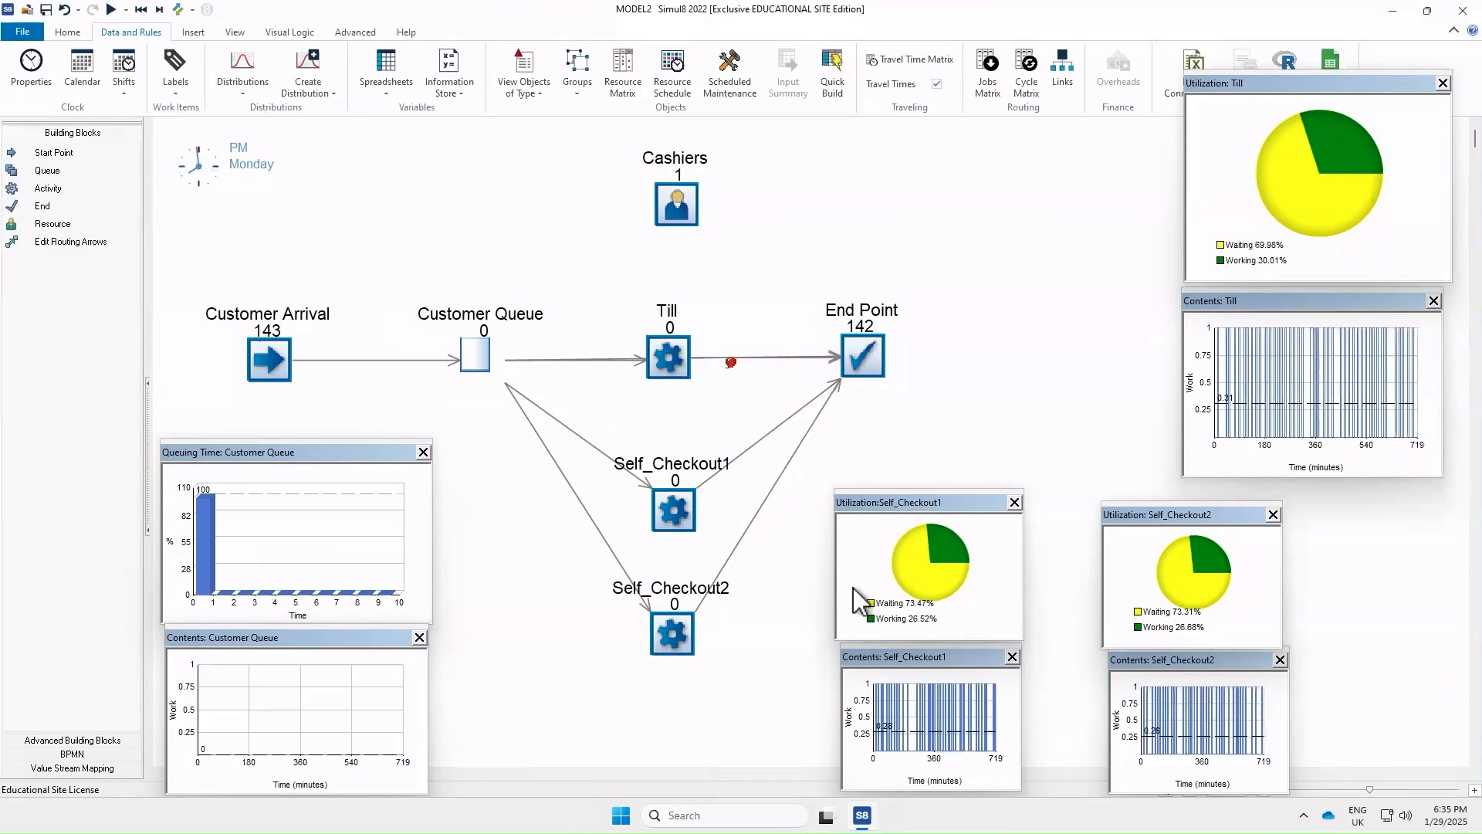
Open the MODEL2 CSV file in Excel from the OneDrive Documents SIMUL8 folder via File Explorer
click(724, 816)
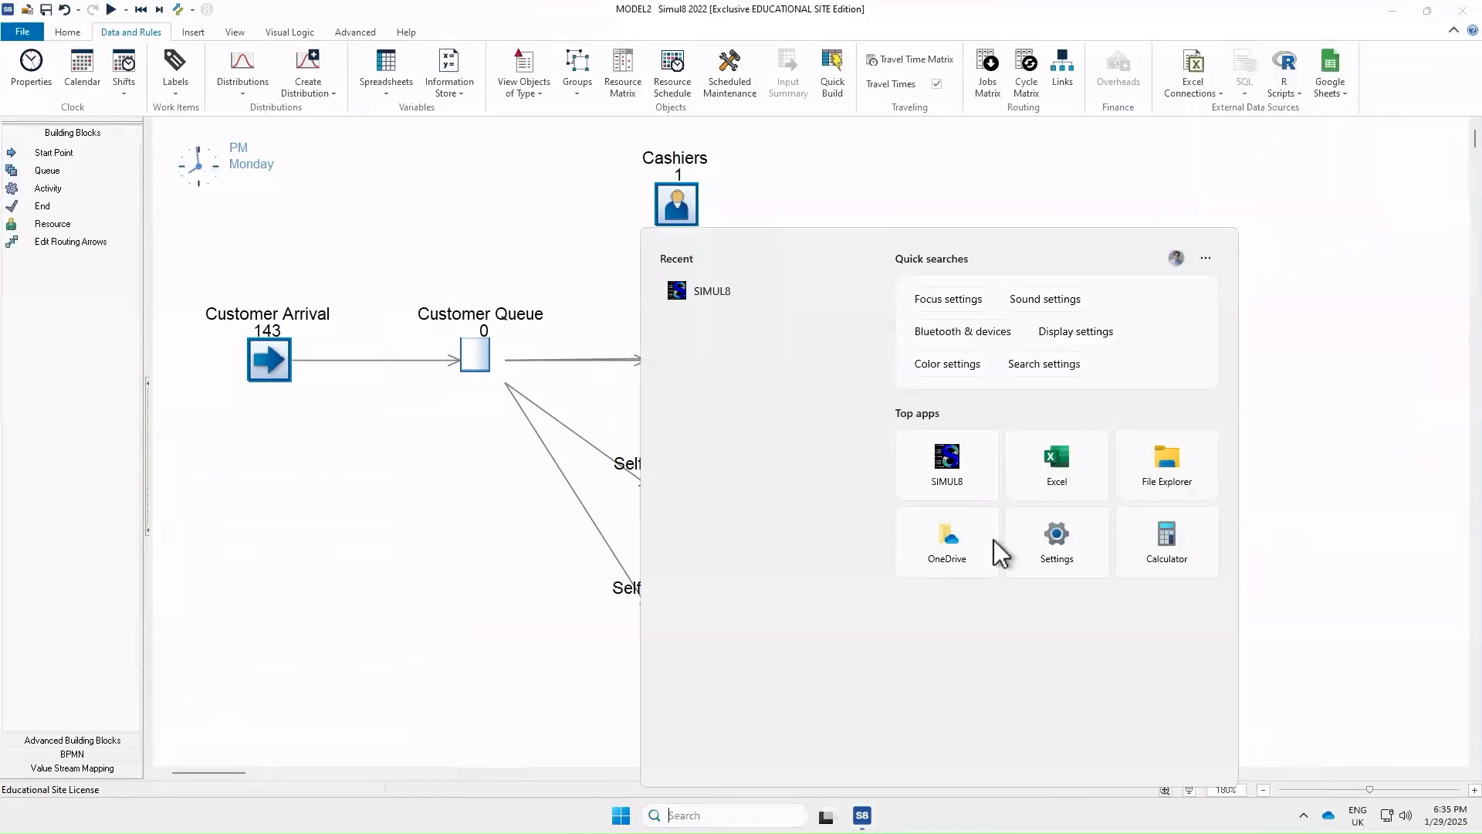
click(1174, 475)
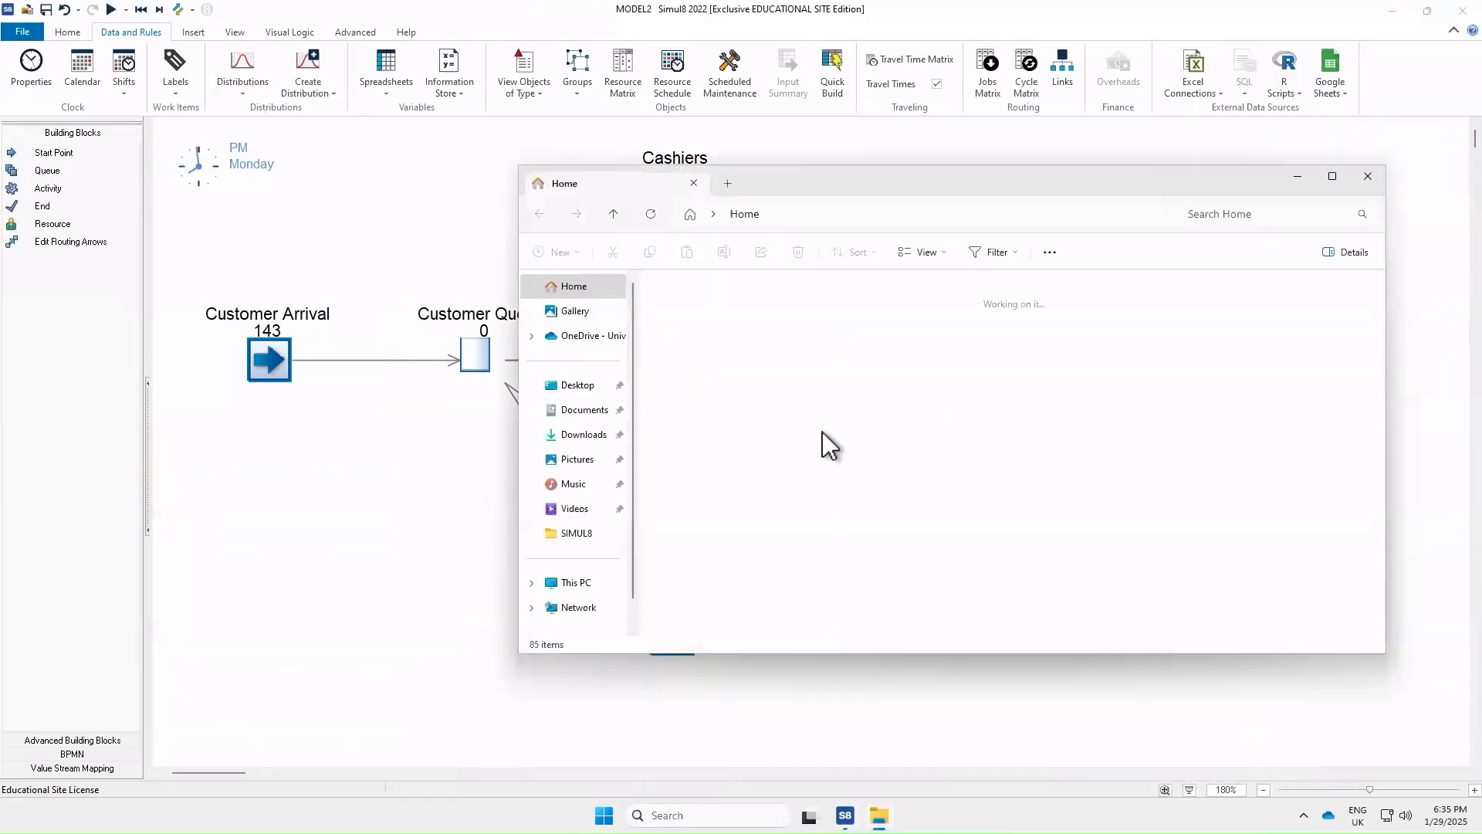
click(587, 338)
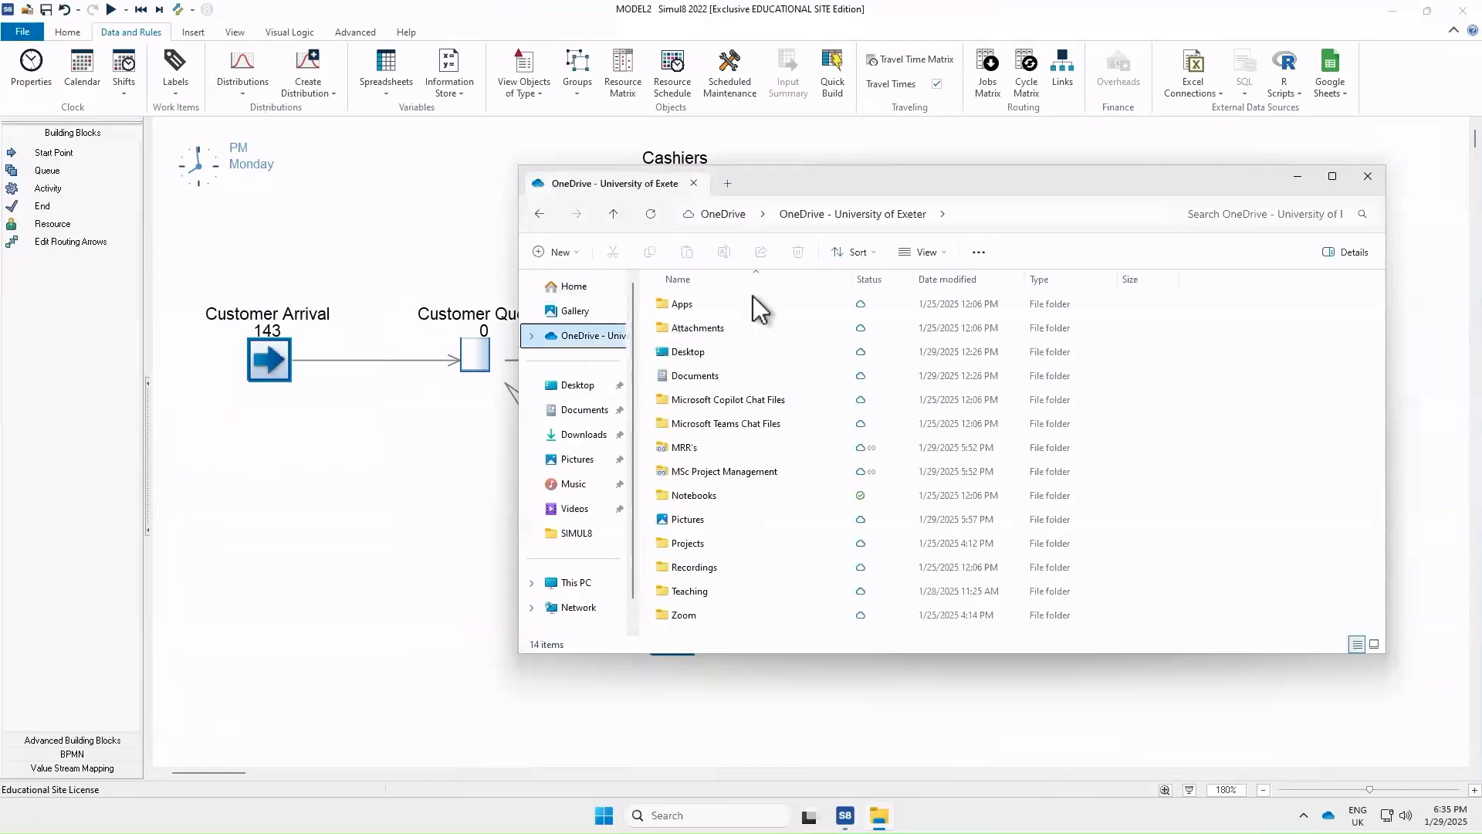
click(712, 376)
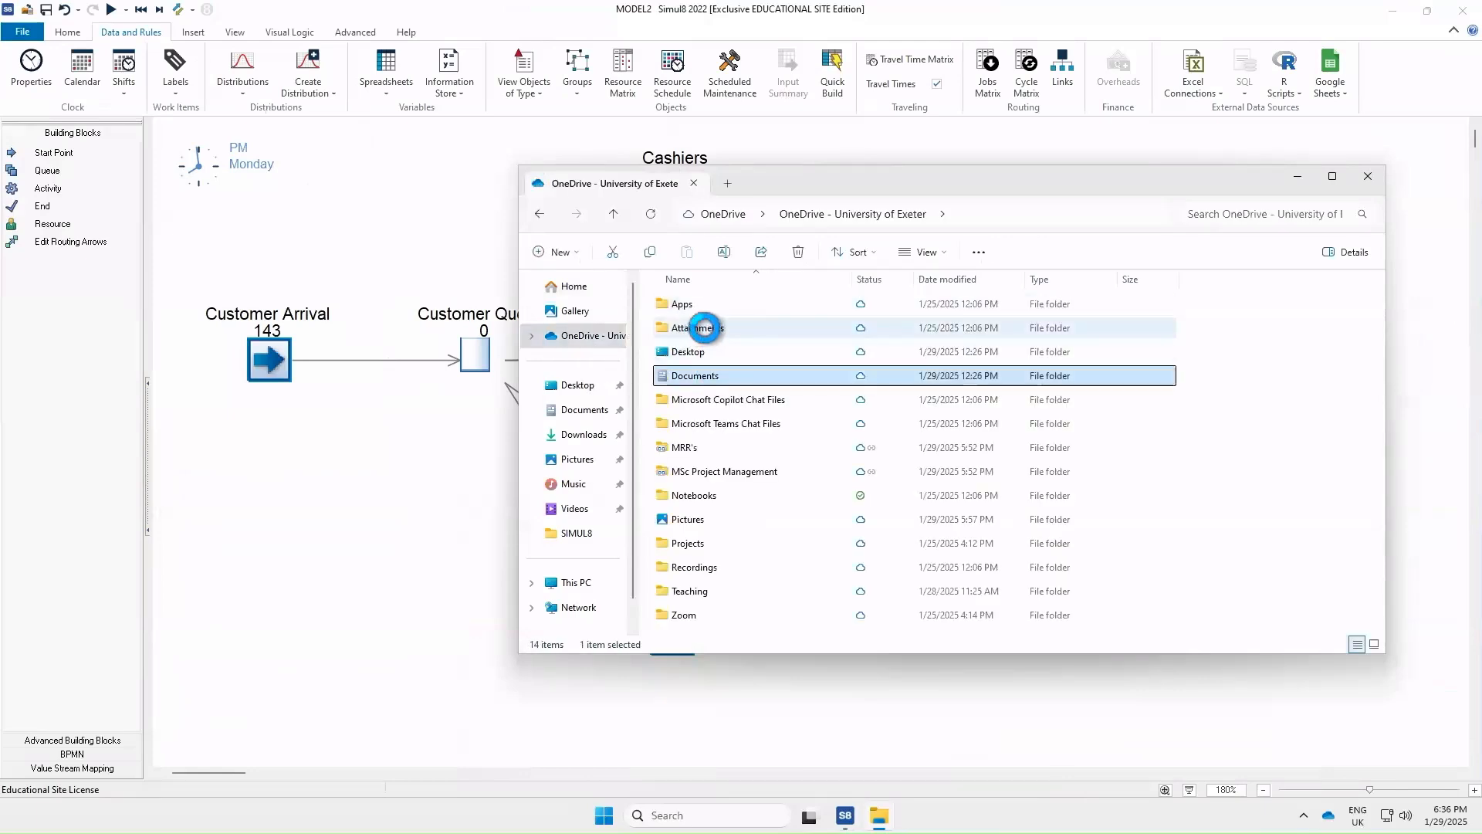
double_click(721, 354)
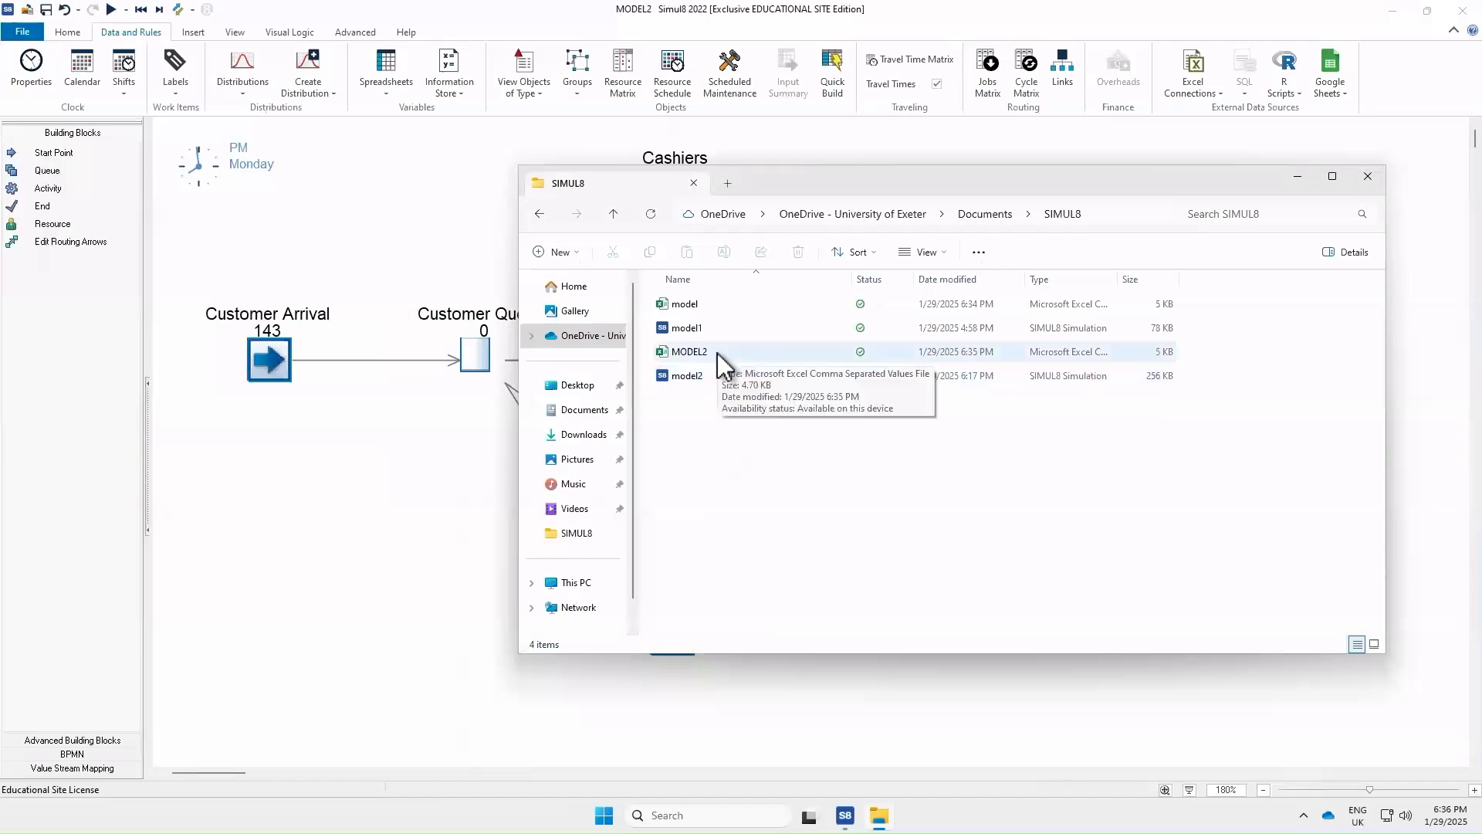
double_click(717, 354)
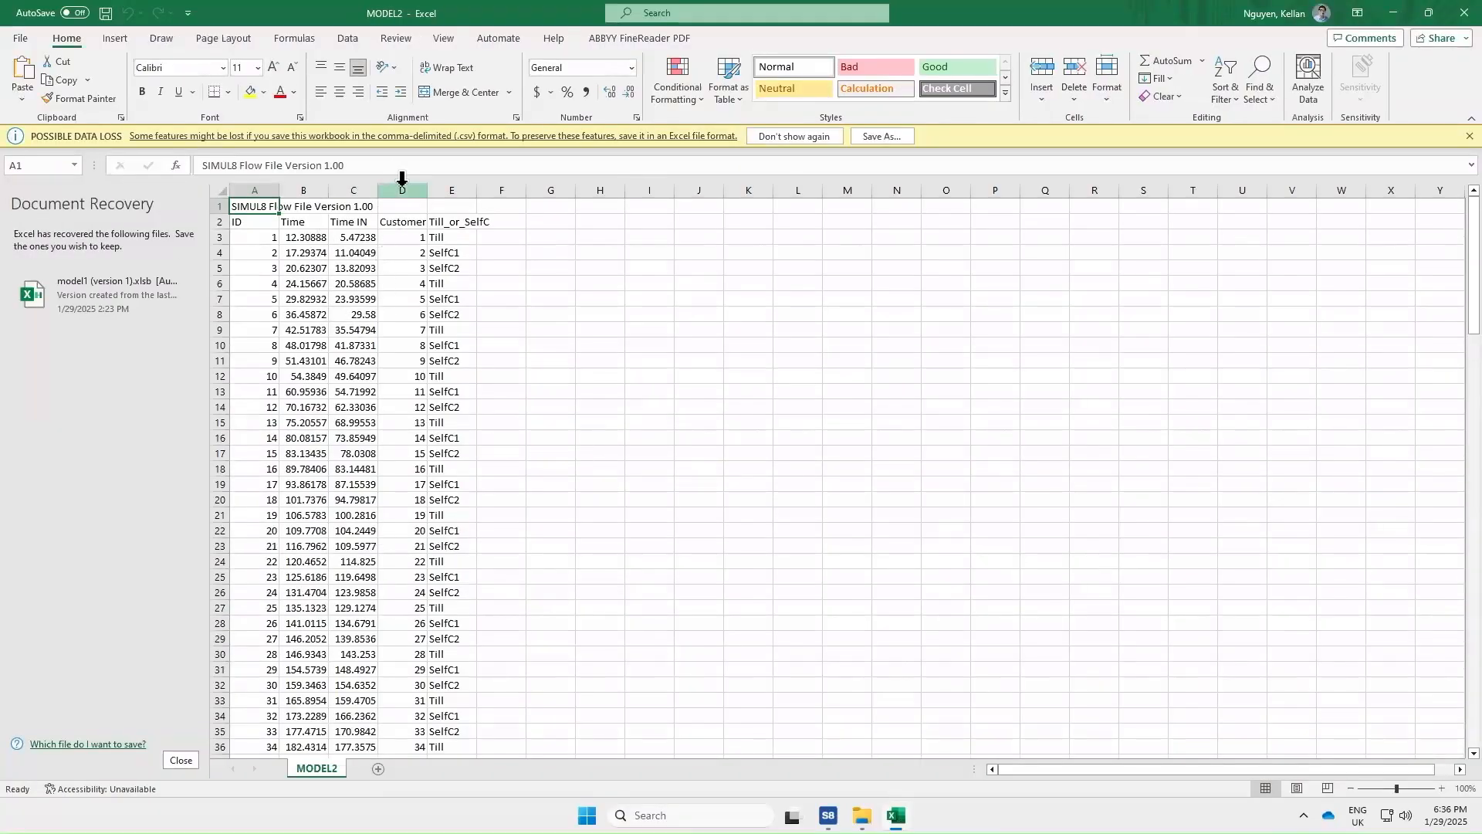
Widen the Customer ID column and rename the Time header in B2 to Time OUT
mouse_move(428, 191)
mouse_down()
mouse_move(457, 190)
mouse_move(391, 190)
mouse_move(405, 190)
mouse_up()
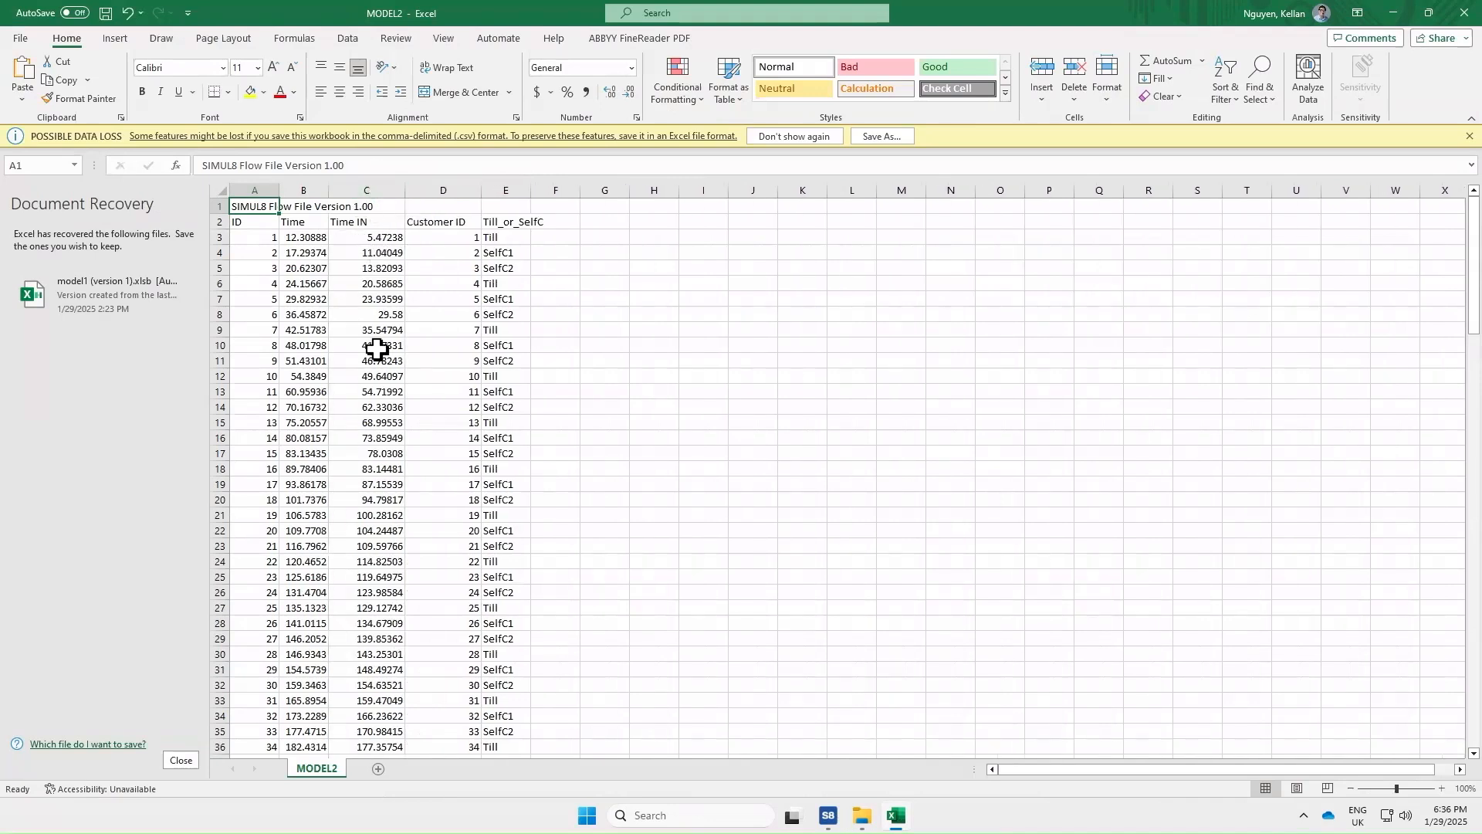
double_click(307, 223)
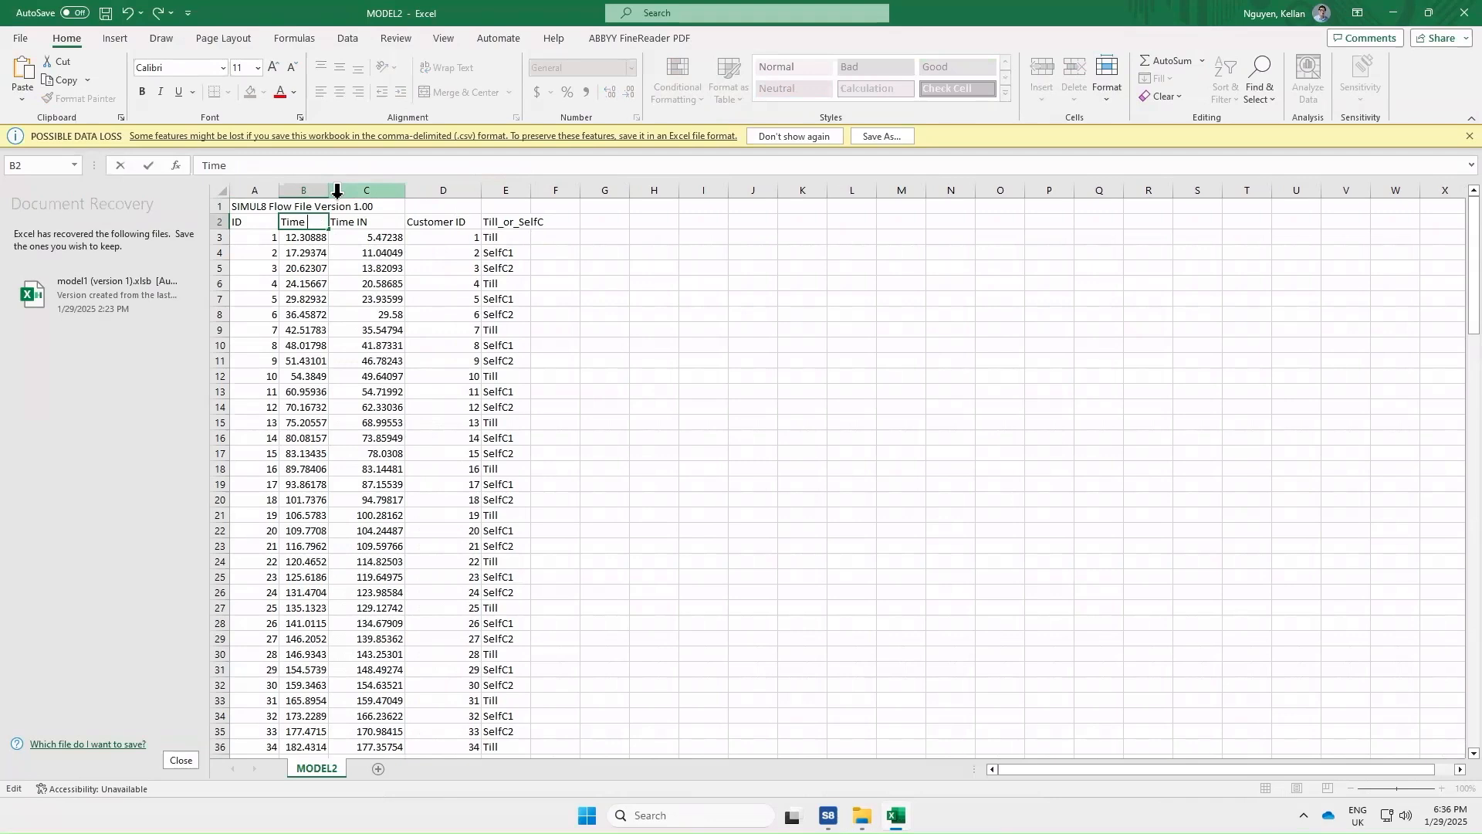
text(OUT)
key(Return)
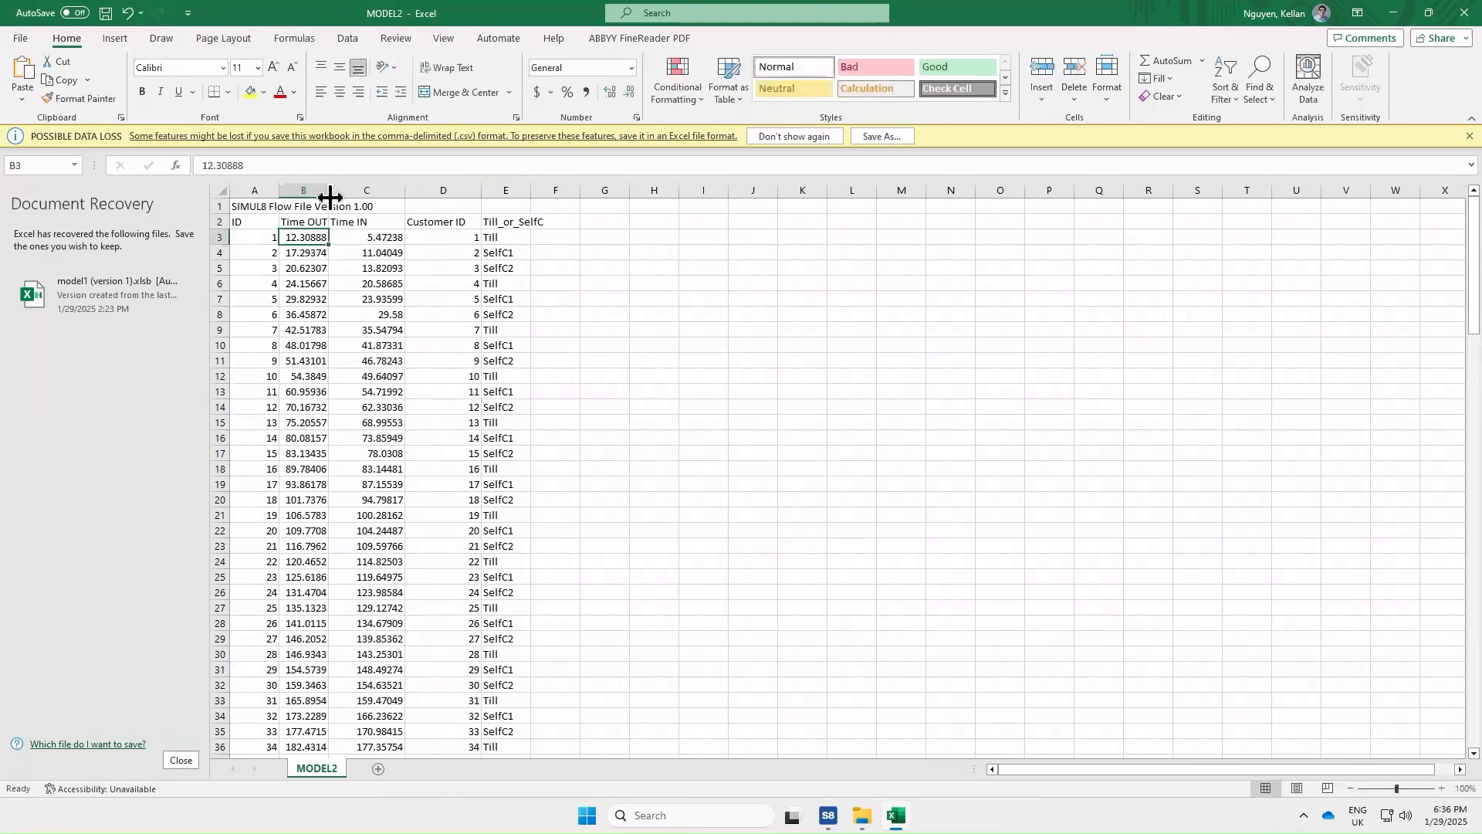
Select the Till_or_SelfC column and the first customer rows to examine which checkout served each customer
click(501, 190)
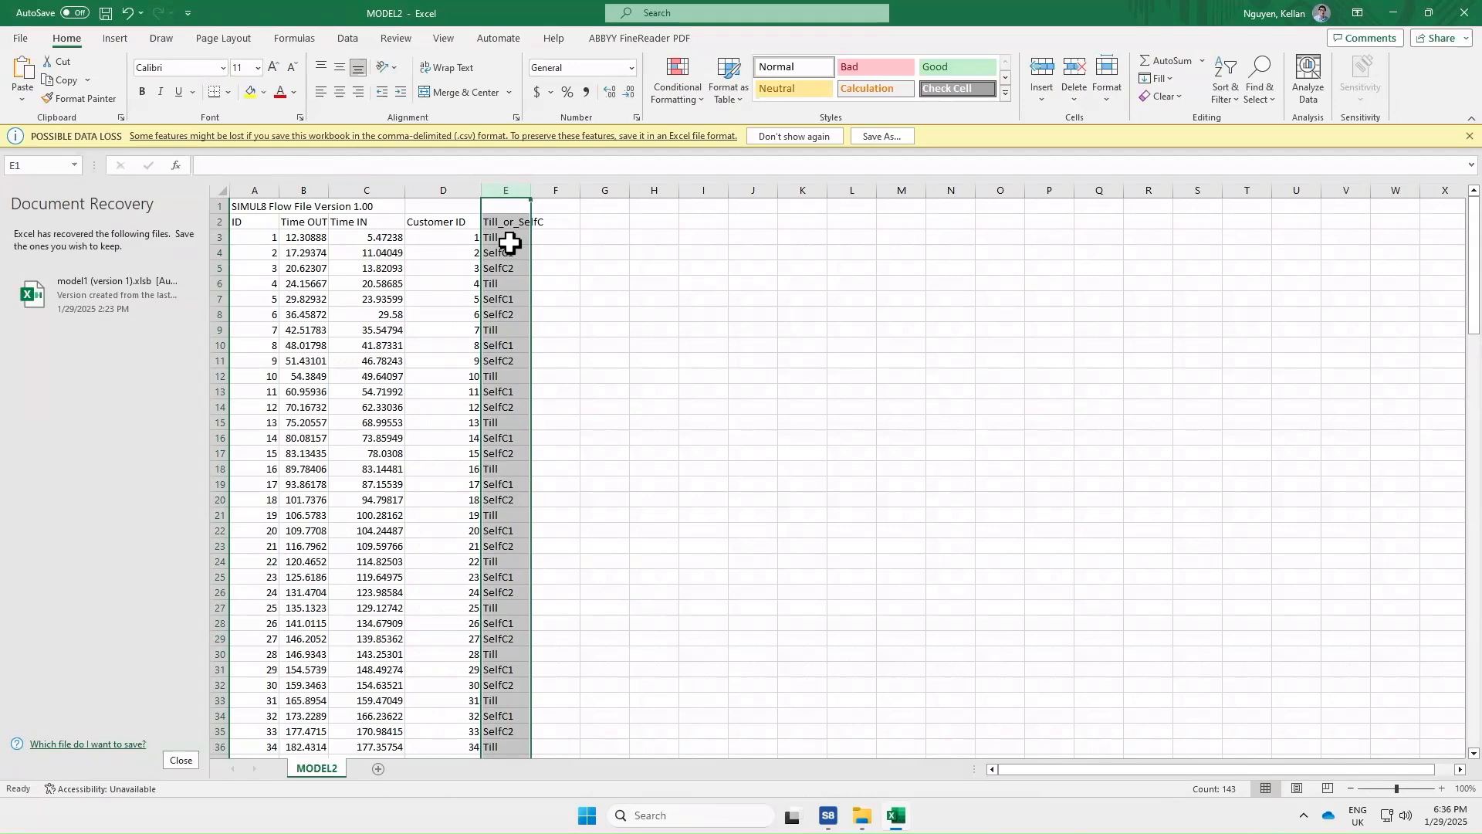
drag(235, 237, 556, 236)
click(286, 253)
drag(289, 253, 535, 253)
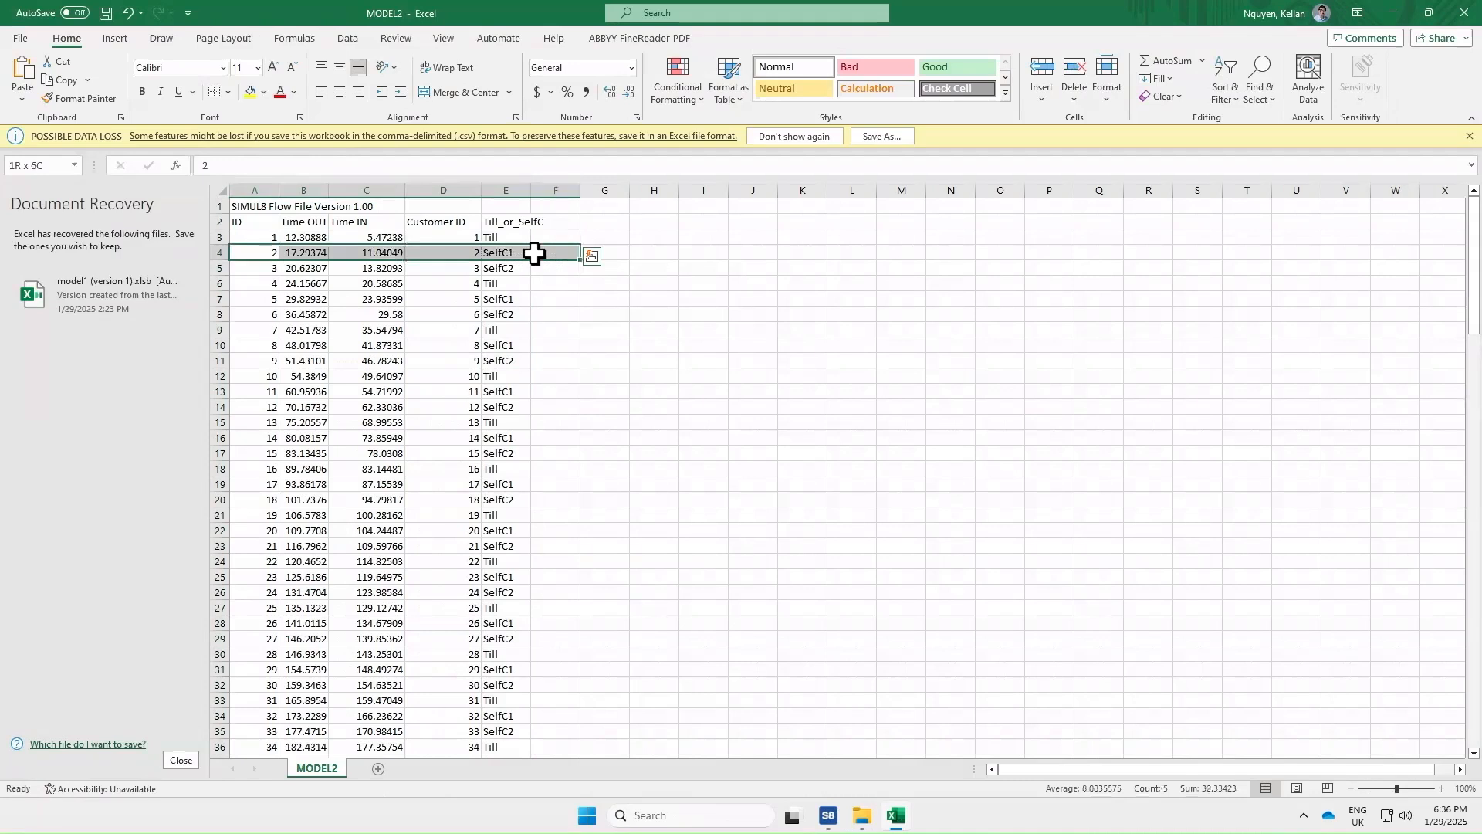
drag(254, 268, 529, 265)
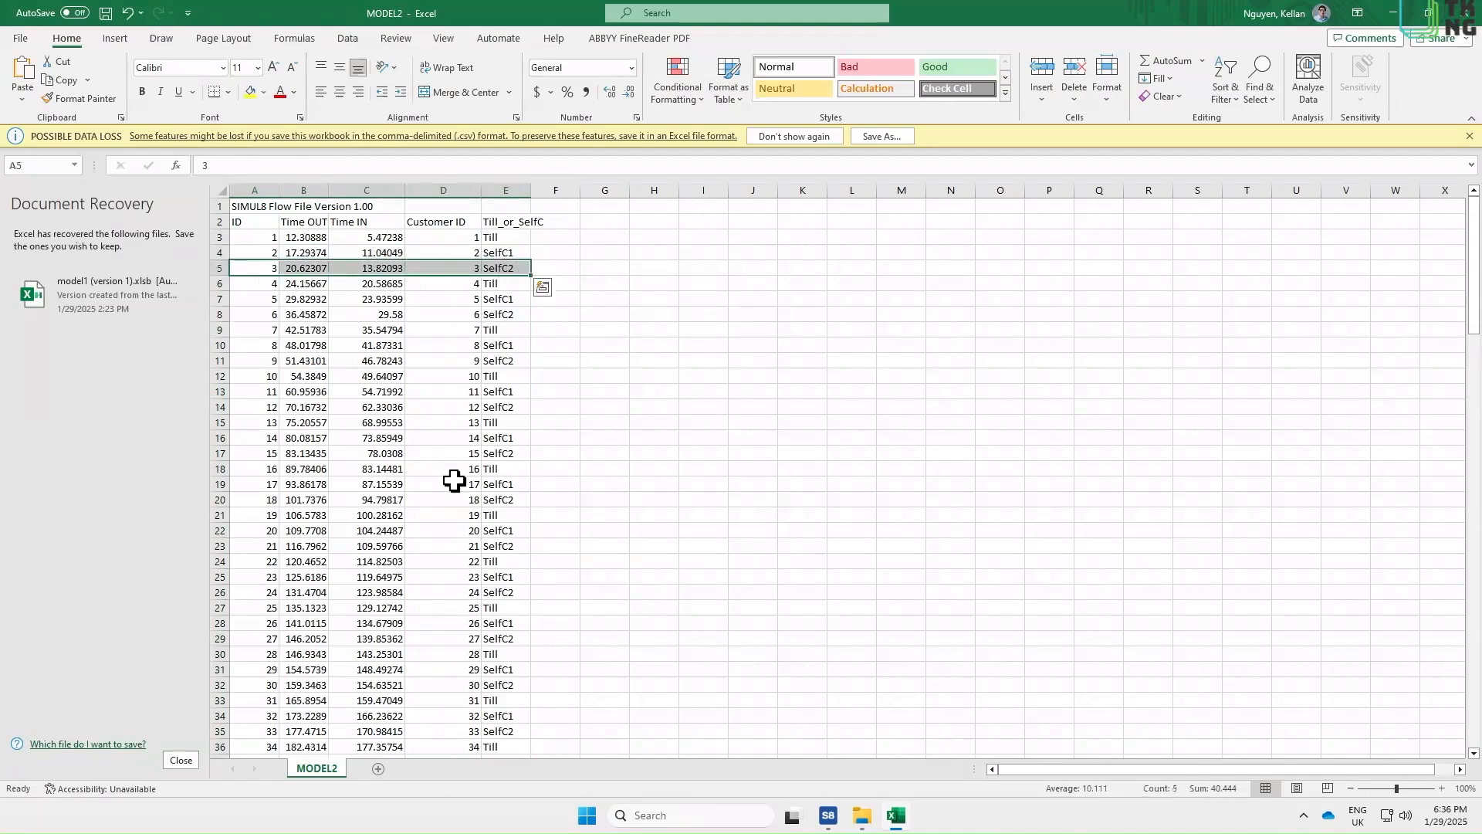